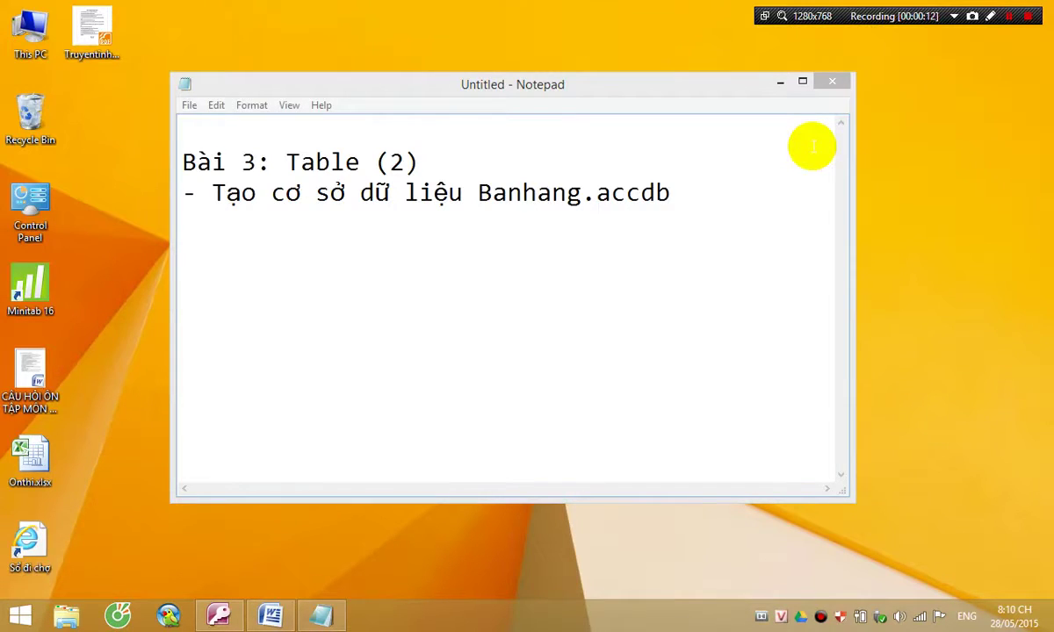
Minimize the lesson notes, switch to the Word textbook and find the Banhang.accdb exercise with the Nhanvien table specification
left_click(780, 87)
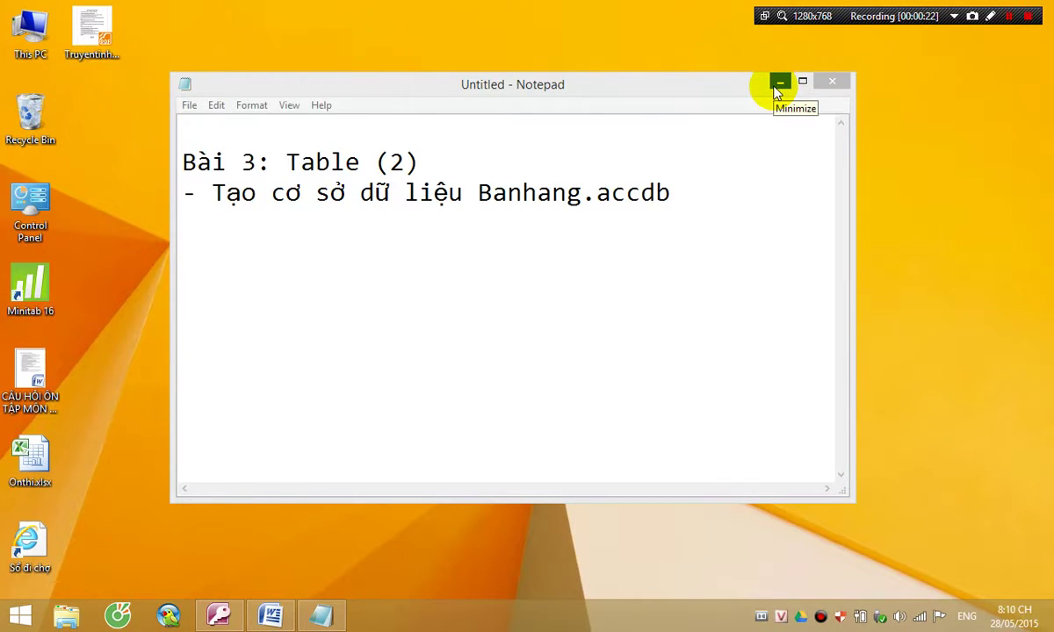
left_click(778, 86)
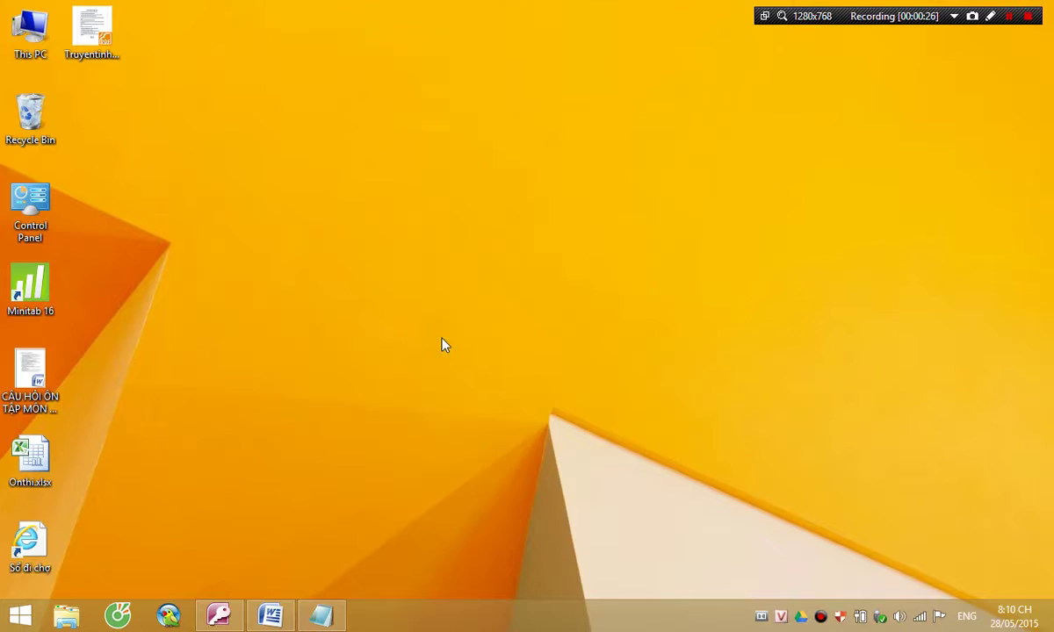
left_click(288, 618)
scroll(647, 364, "down", 10)
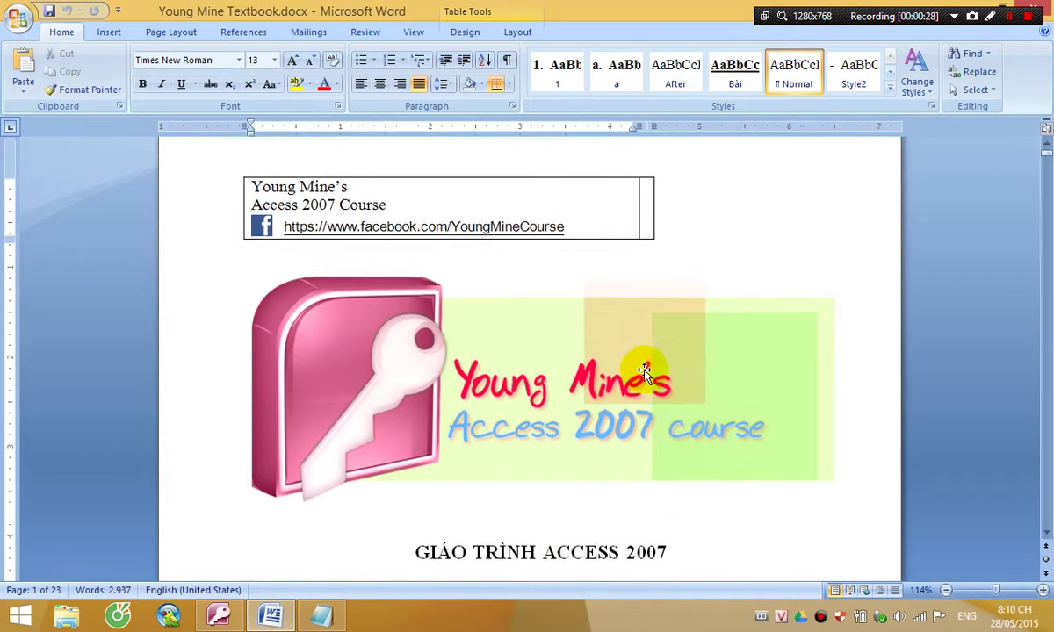
scroll(644, 369, "down", 10)
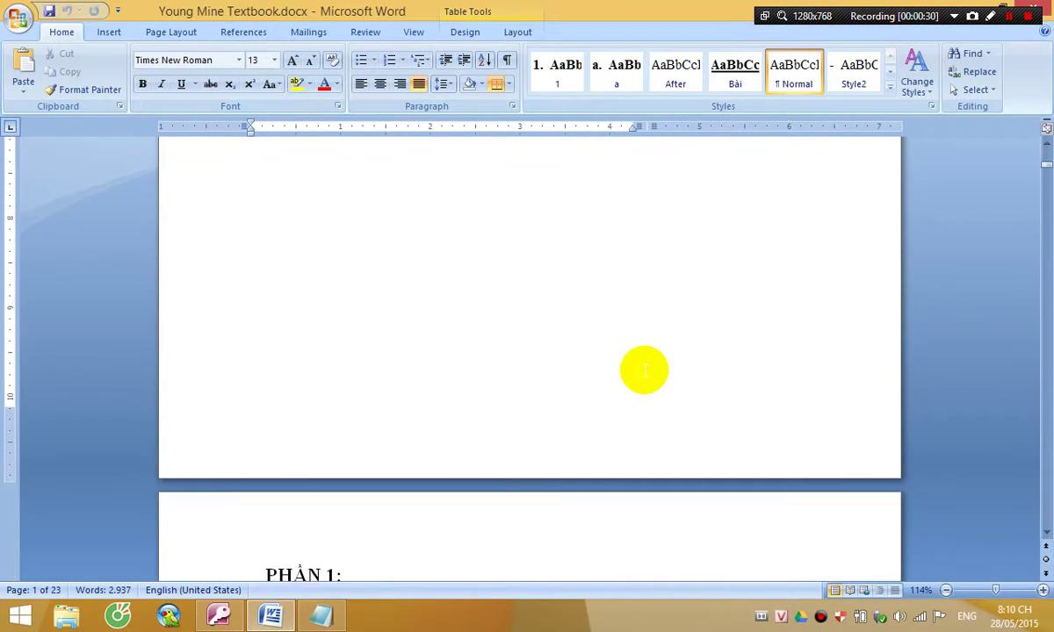
scroll(645, 371, "down", 10)
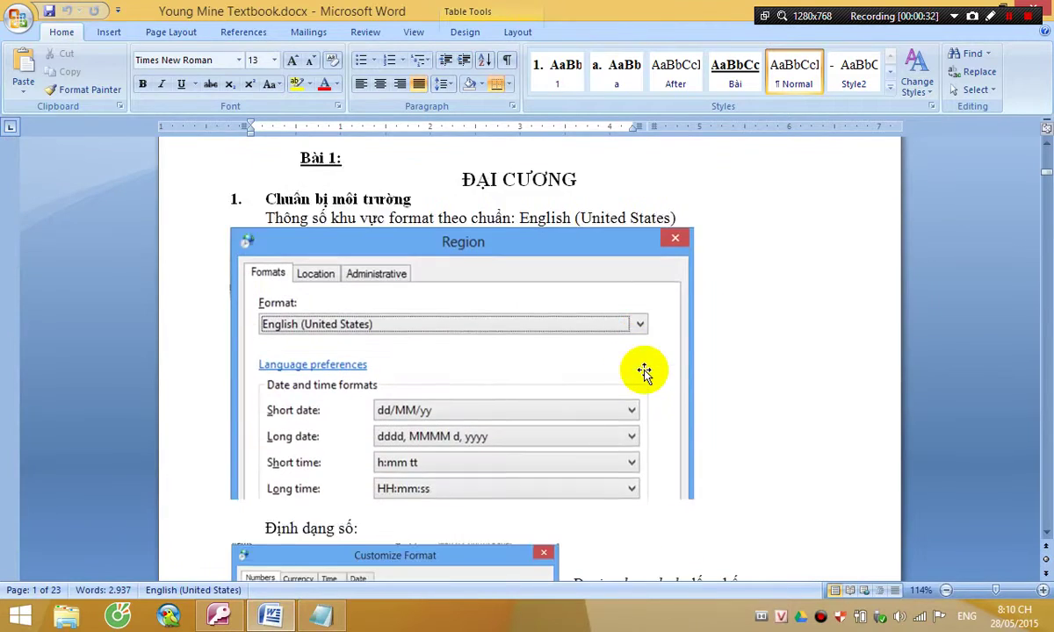
scroll(644, 372, "down", 10)
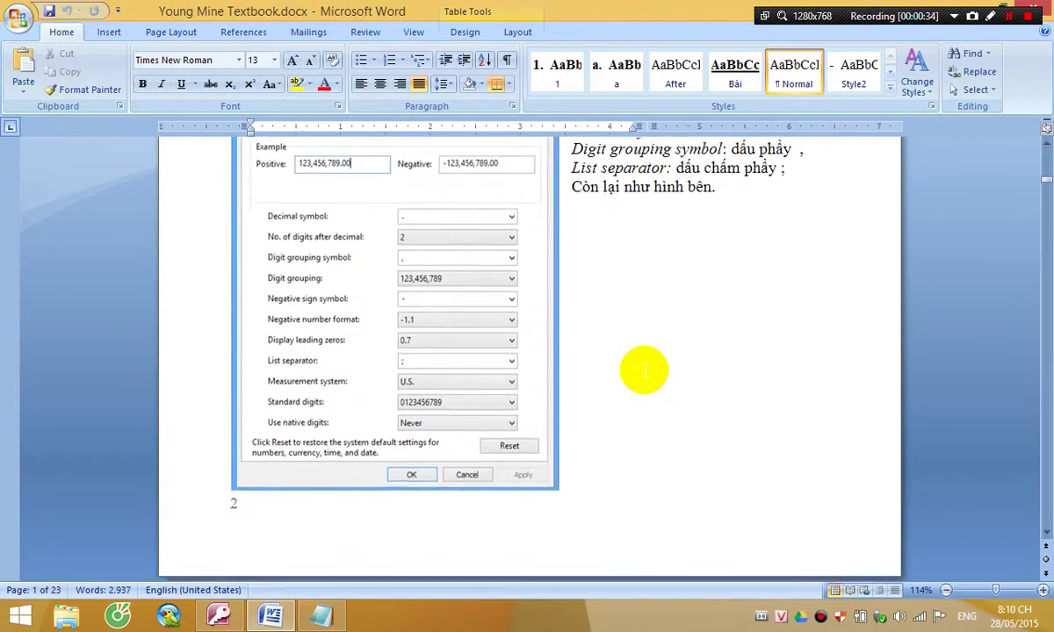
scroll(644, 372, "down", 10)
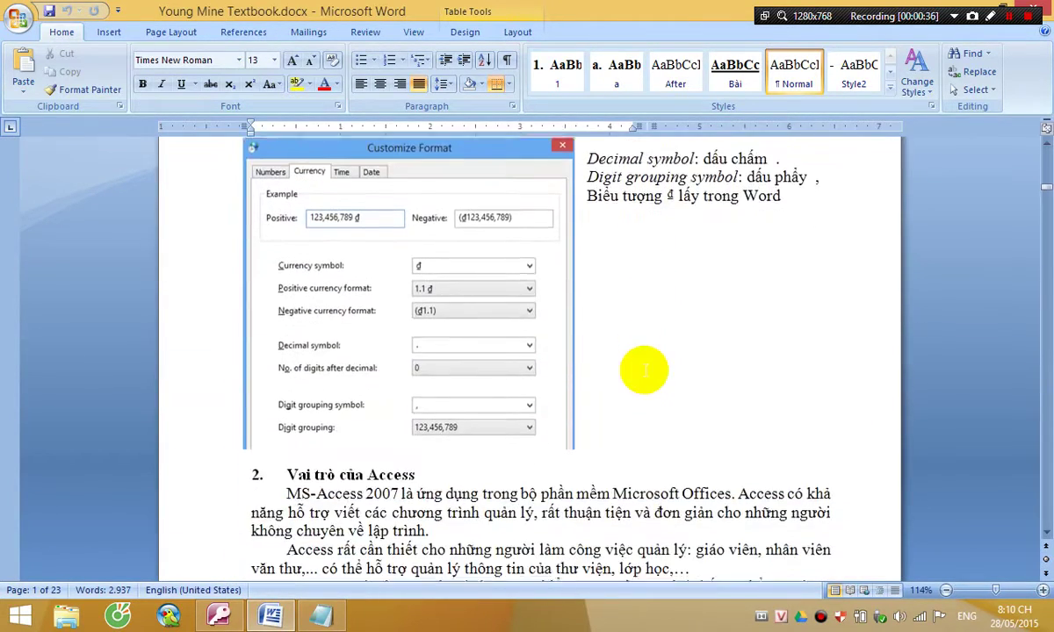
scroll(644, 372, "down", 10)
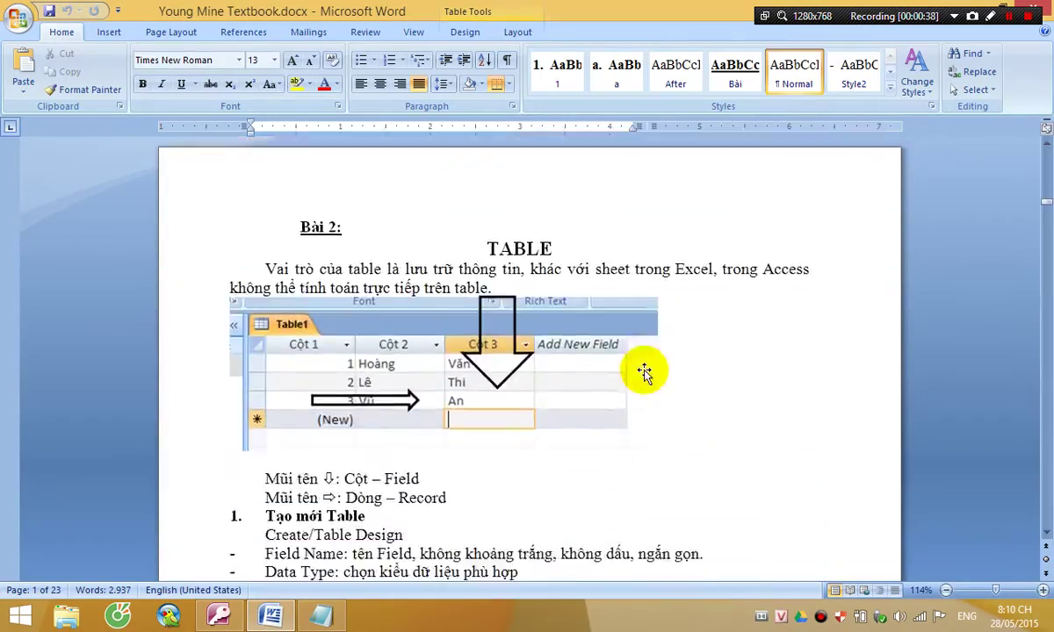
scroll(644, 372, "down", 10)
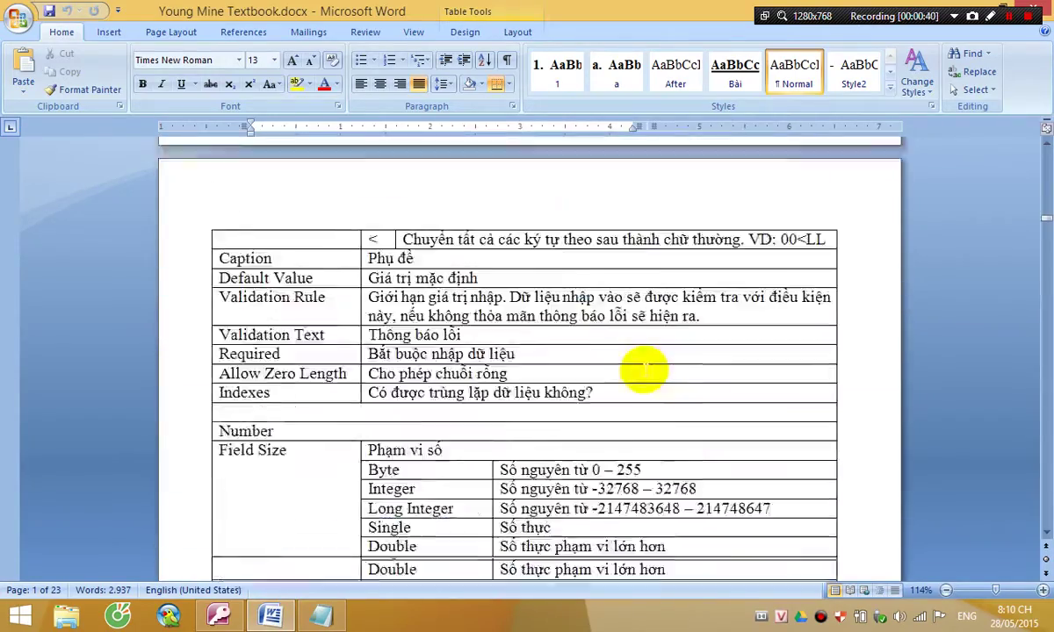
scroll(643, 372, "down", 10)
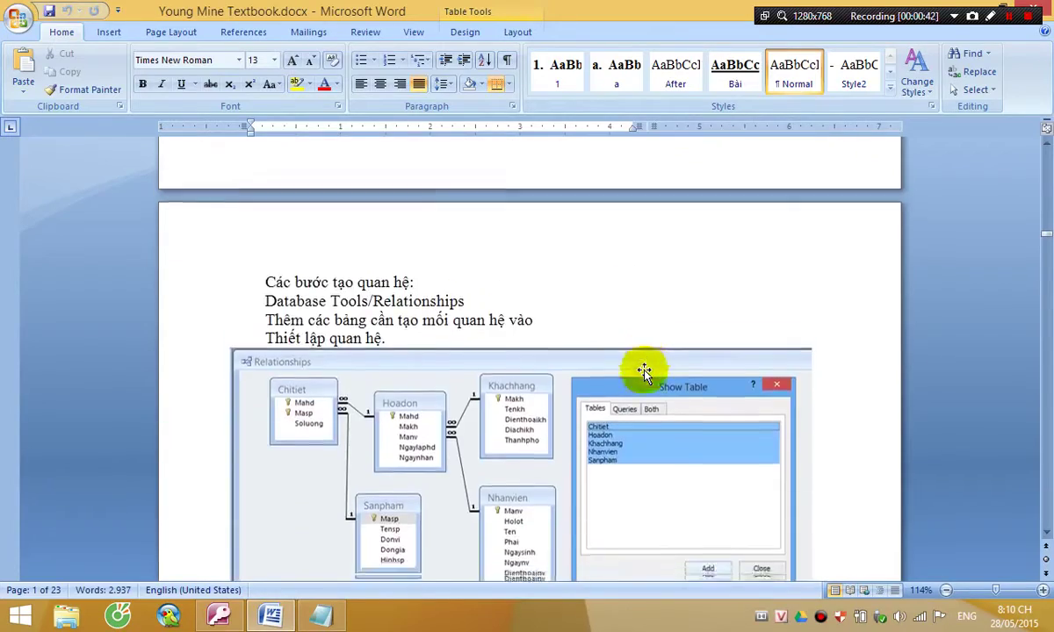
scroll(644, 372, "down", 5)
scroll(644, 372, "up", 4)
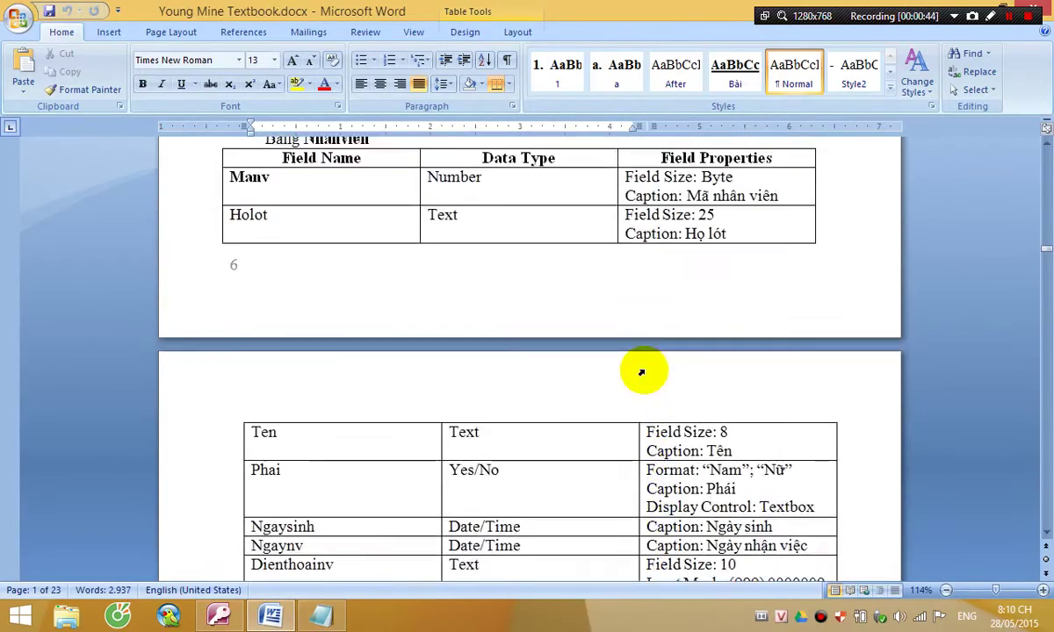
scroll(644, 373, "up", 1)
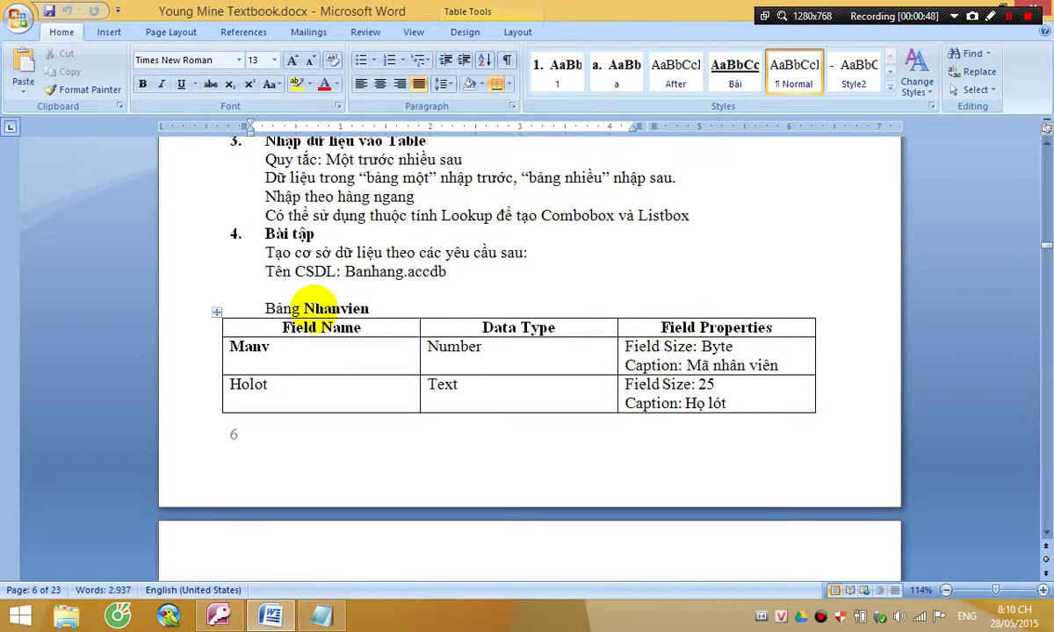
Examine the Nhanvien table name and its Manv field row in the exercise specification
double_click(308, 305)
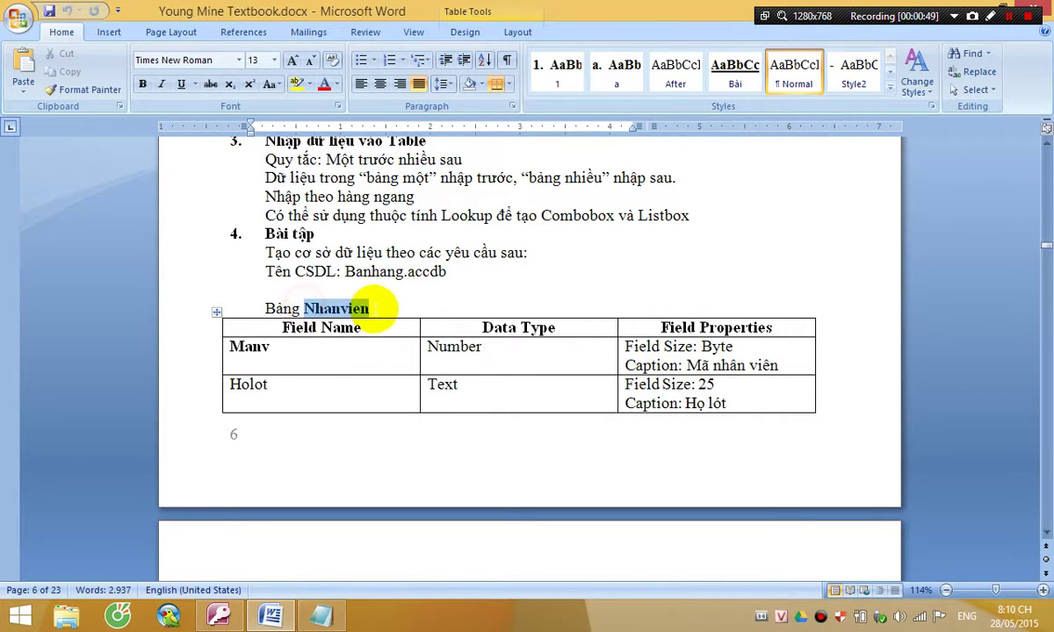
left_click(329, 358)
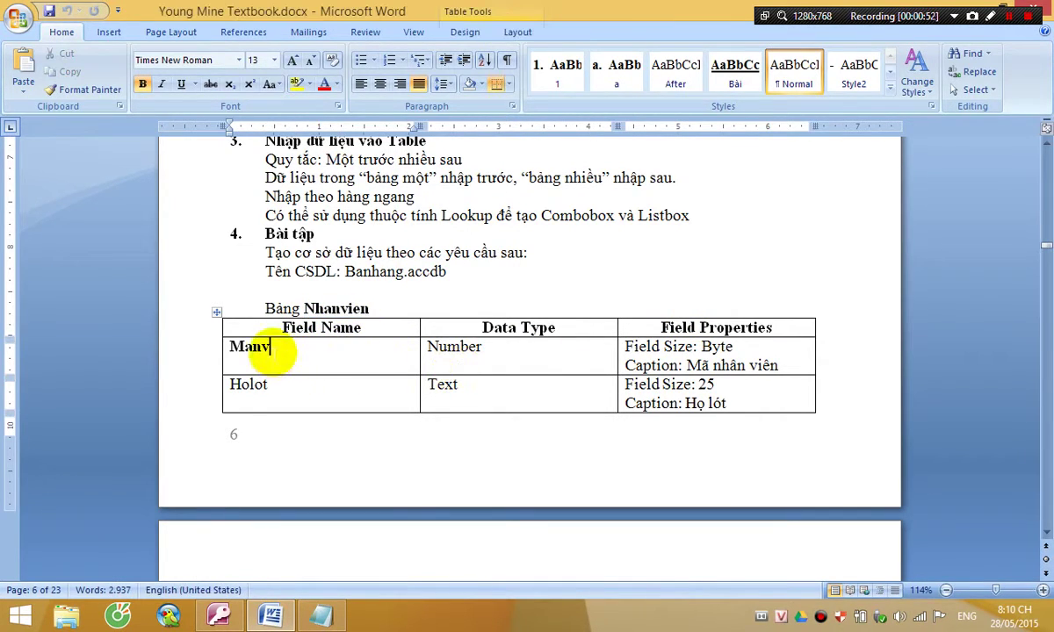
left_click_drag(275, 349, 230, 349)
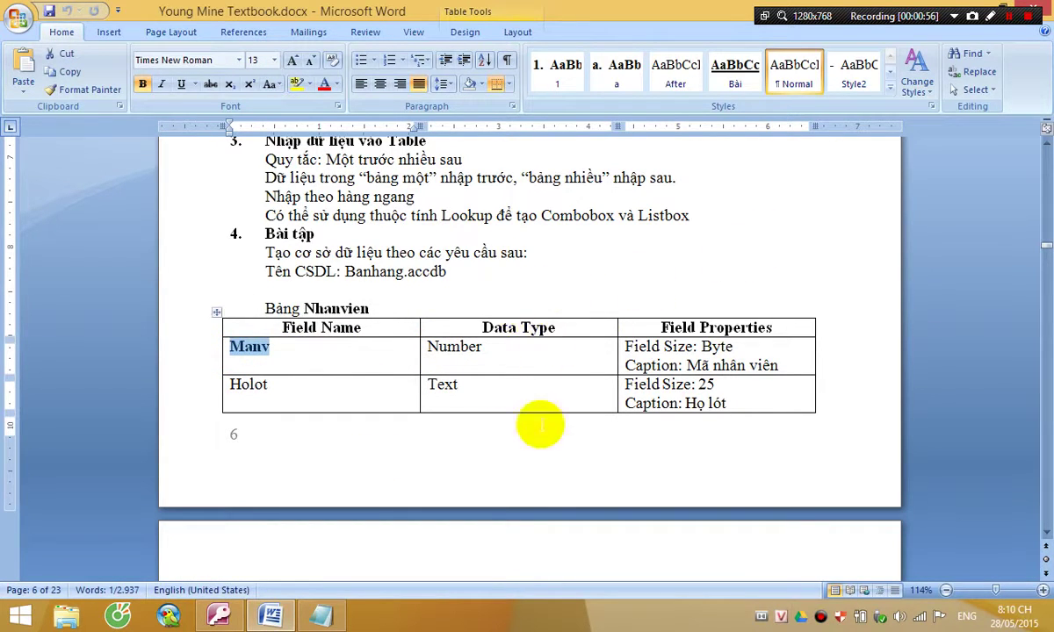
Switch to Access and create a blank database named Banhang on the DATA1 (D:) drive
left_click(219, 614)
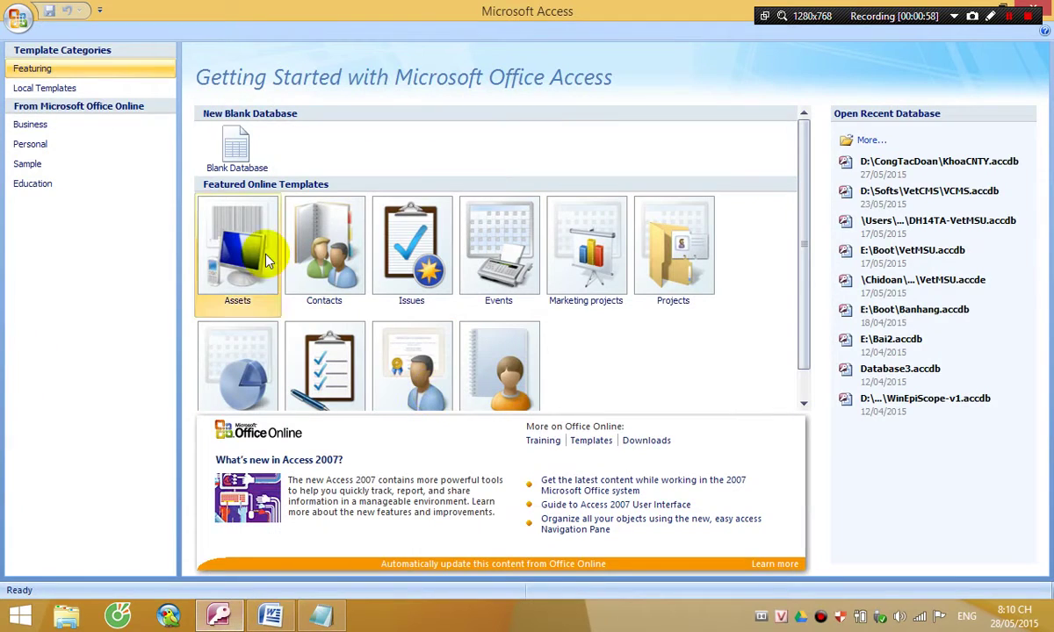
left_click(240, 146)
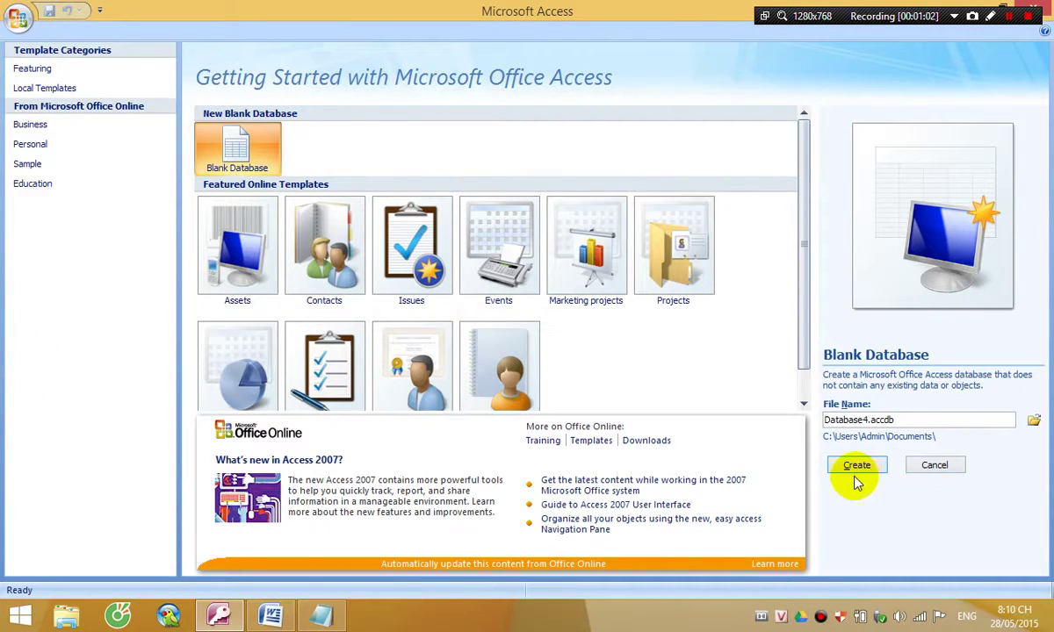
left_click(1032, 423)
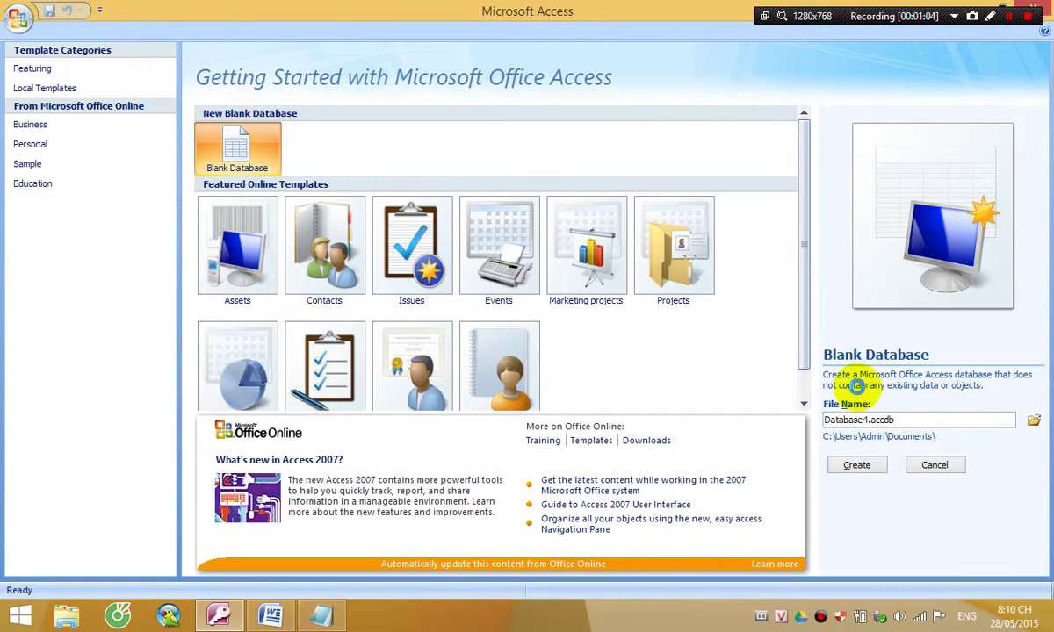
left_click(322, 313)
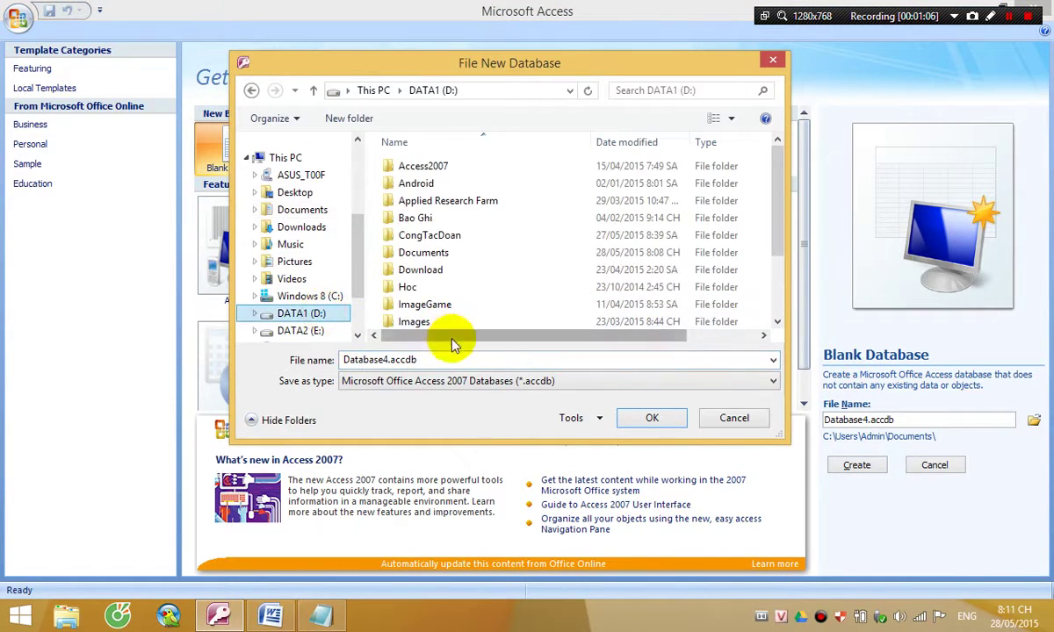
type("Banhang")
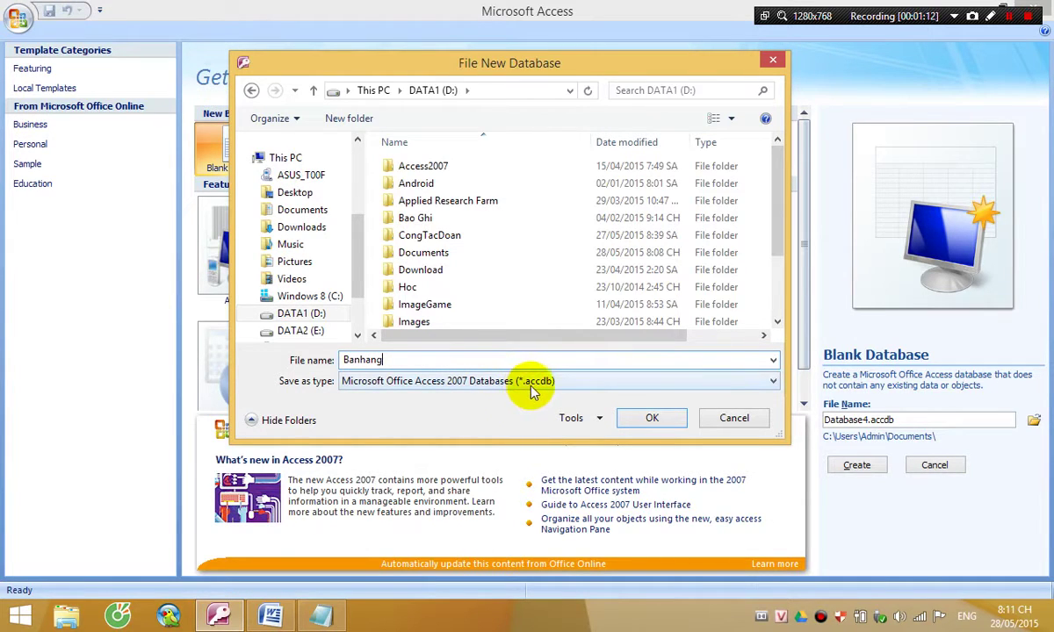
left_click(654, 422)
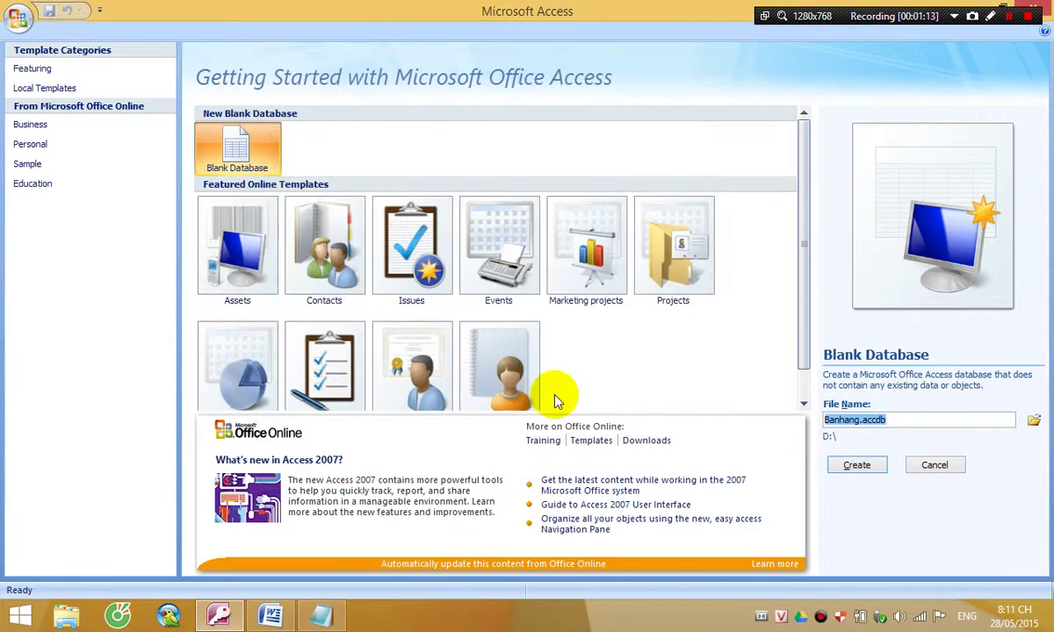
left_click(859, 468)
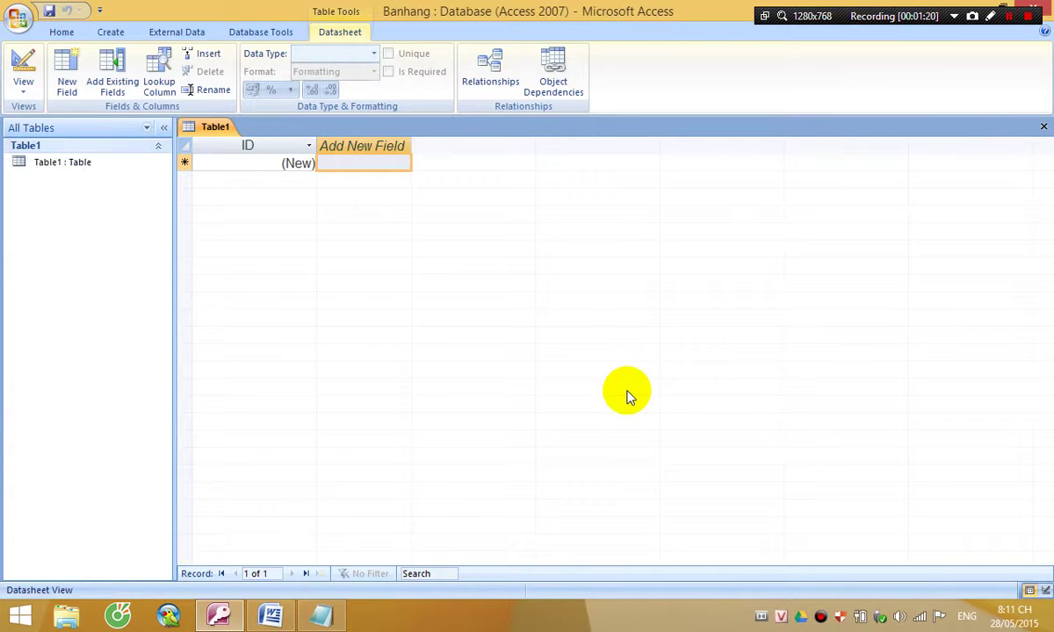
Close the default Table1 without saving it, leaving the new database empty
right_click(210, 127)
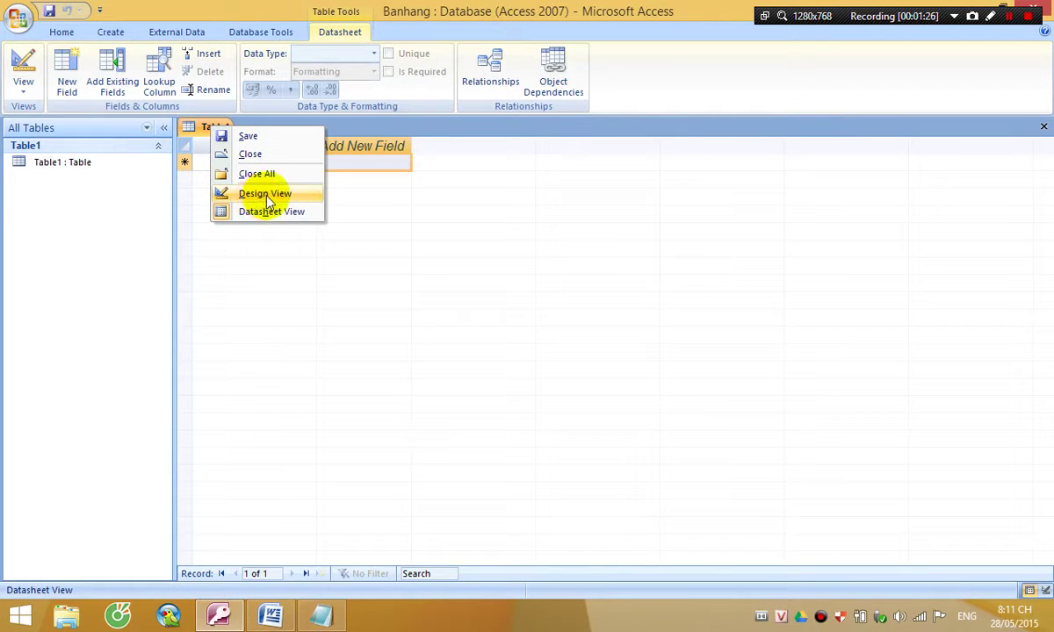
left_click(249, 156)
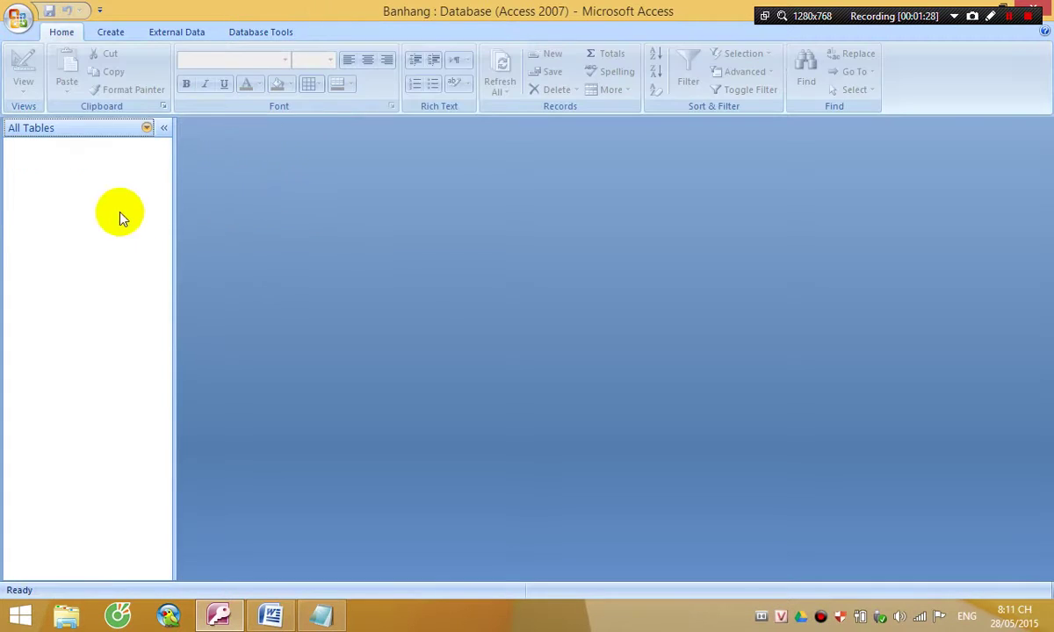
left_click(99, 207)
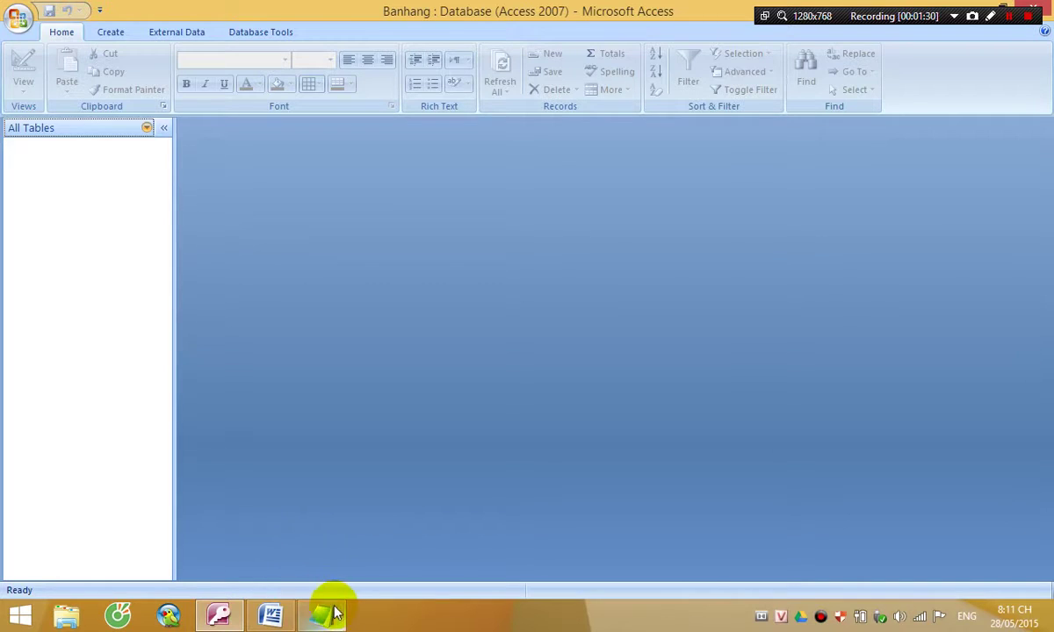
Switch to Word and arrange its window beside the Access window, with the Nhanvien table specification in view
left_click(290, 616)
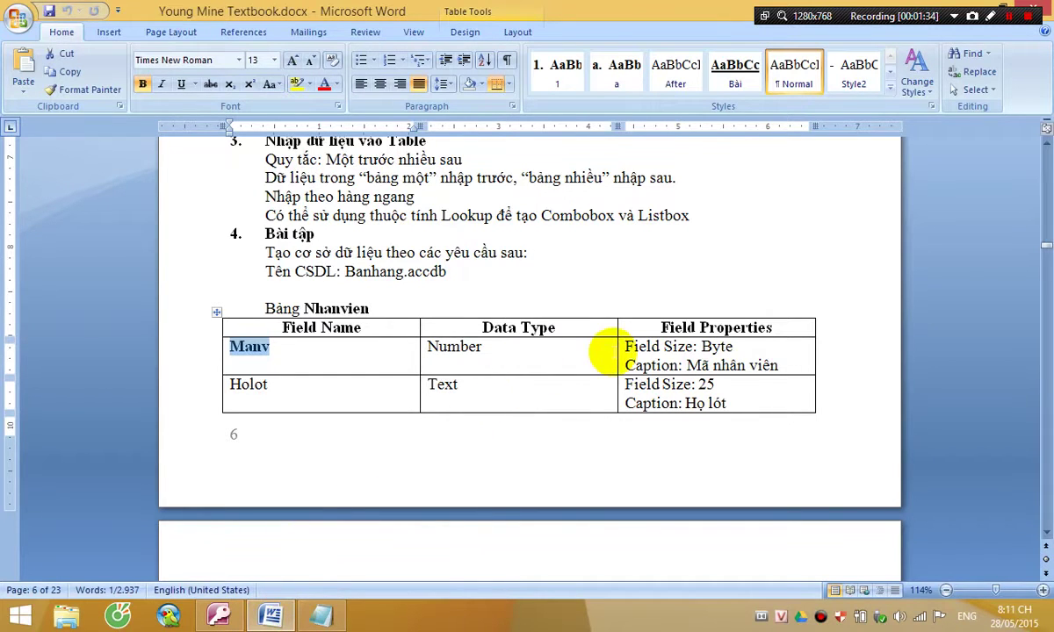
scroll(607, 349, "down", 1)
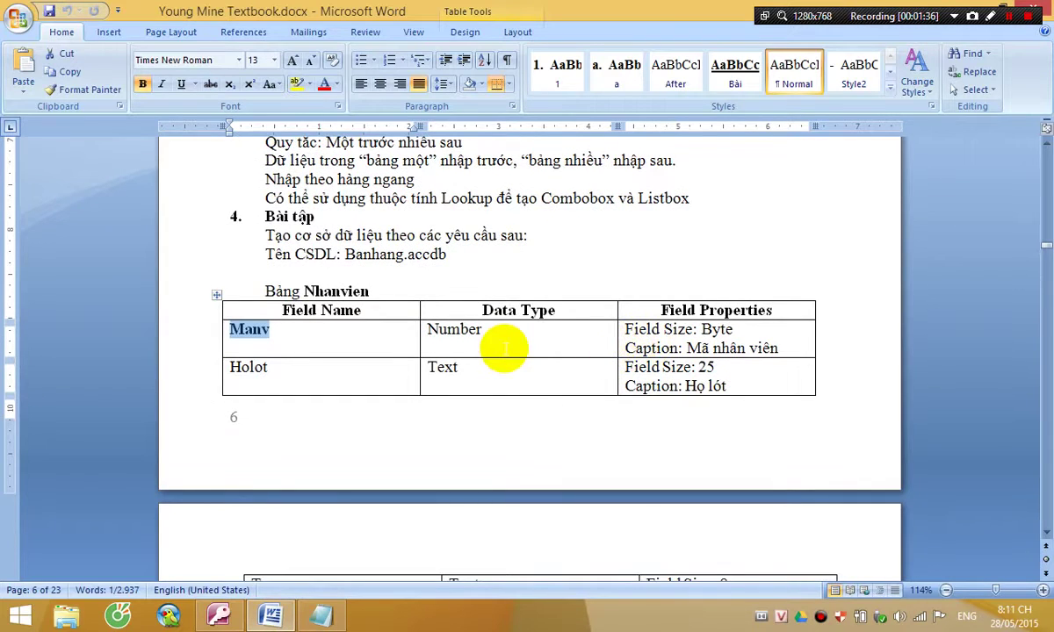
scroll(502, 348, "down", 2)
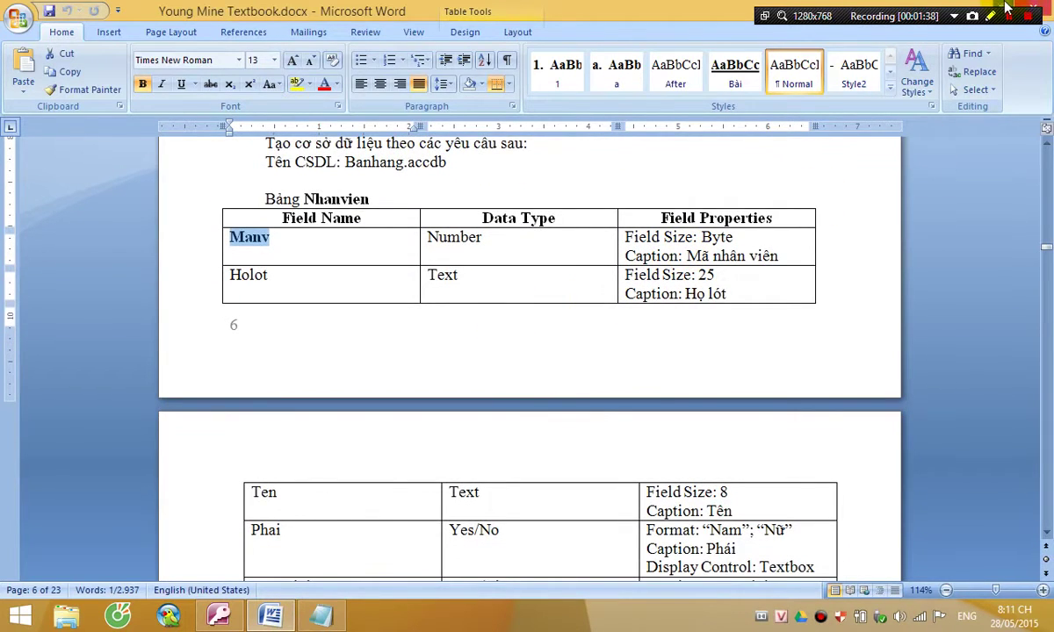
left_click(1007, 8)
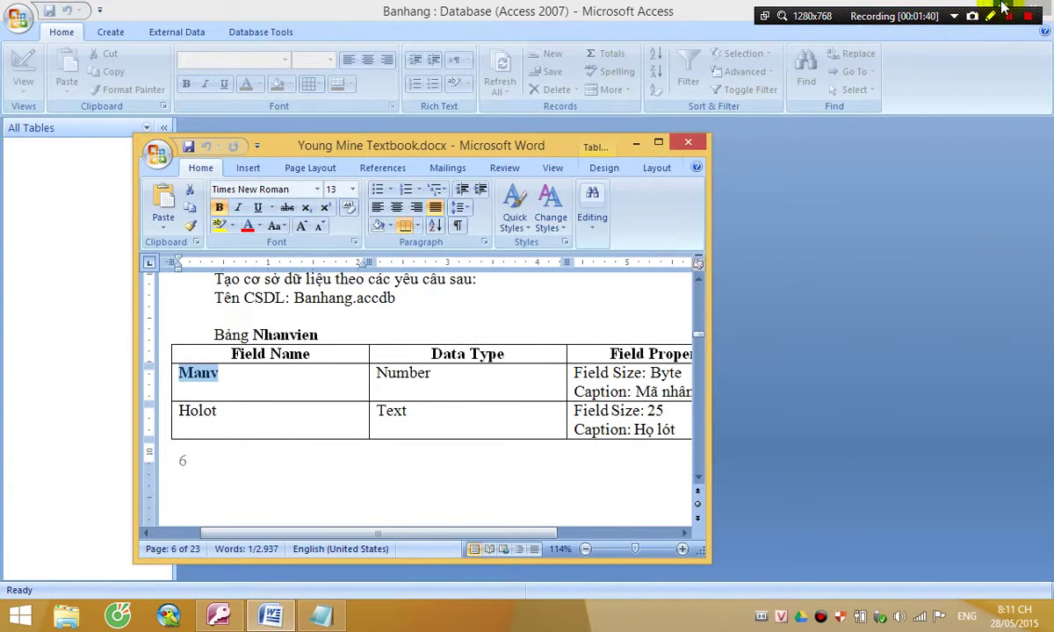
left_click(1005, 8)
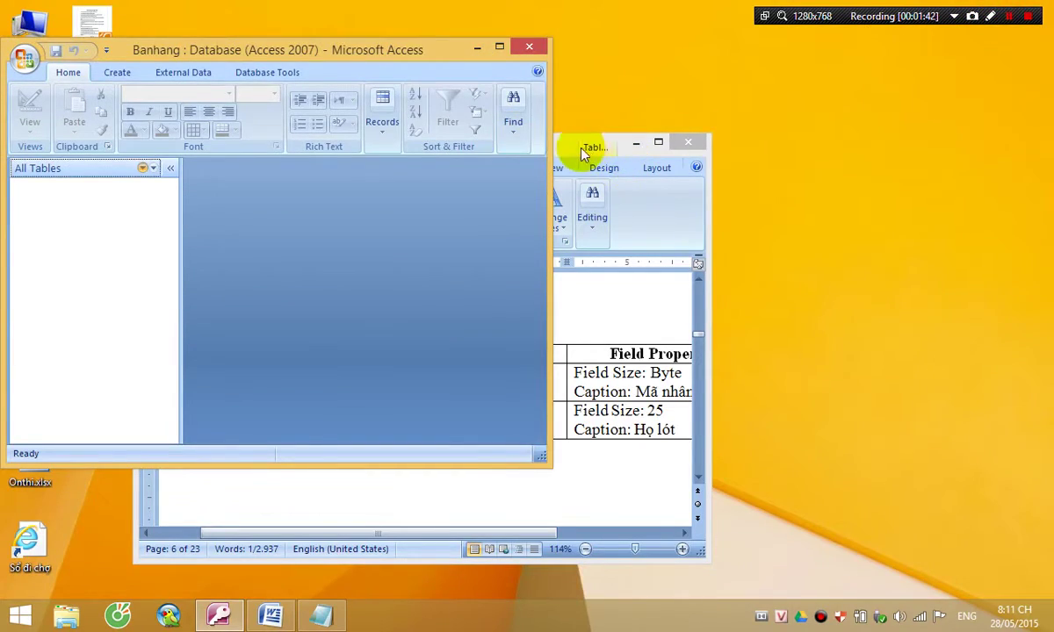
left_click_drag(572, 151, 905, 59)
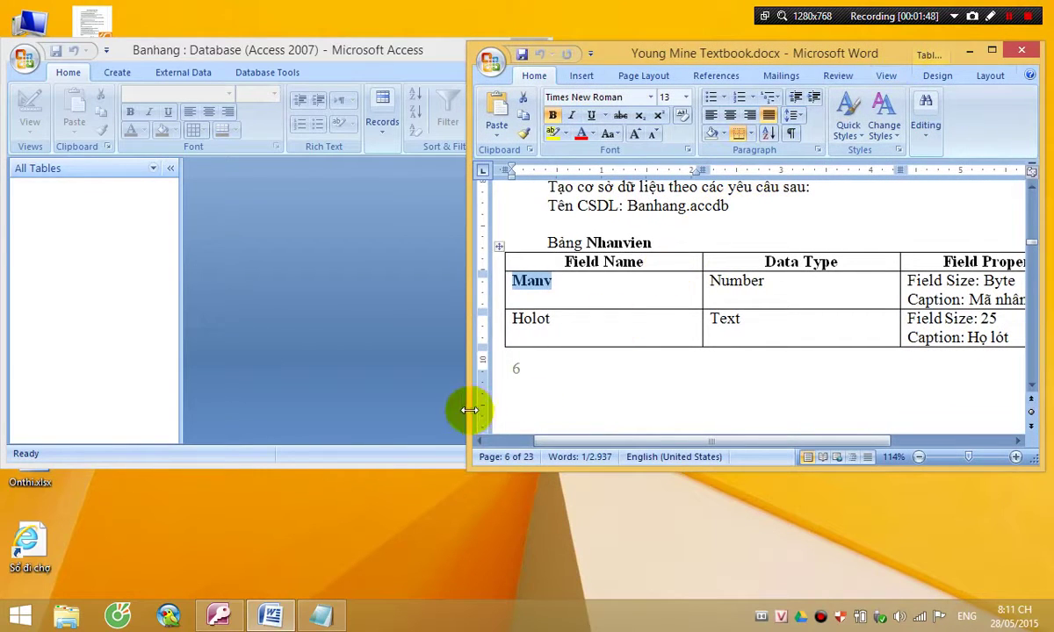
left_click_drag(468, 409, 470, 409)
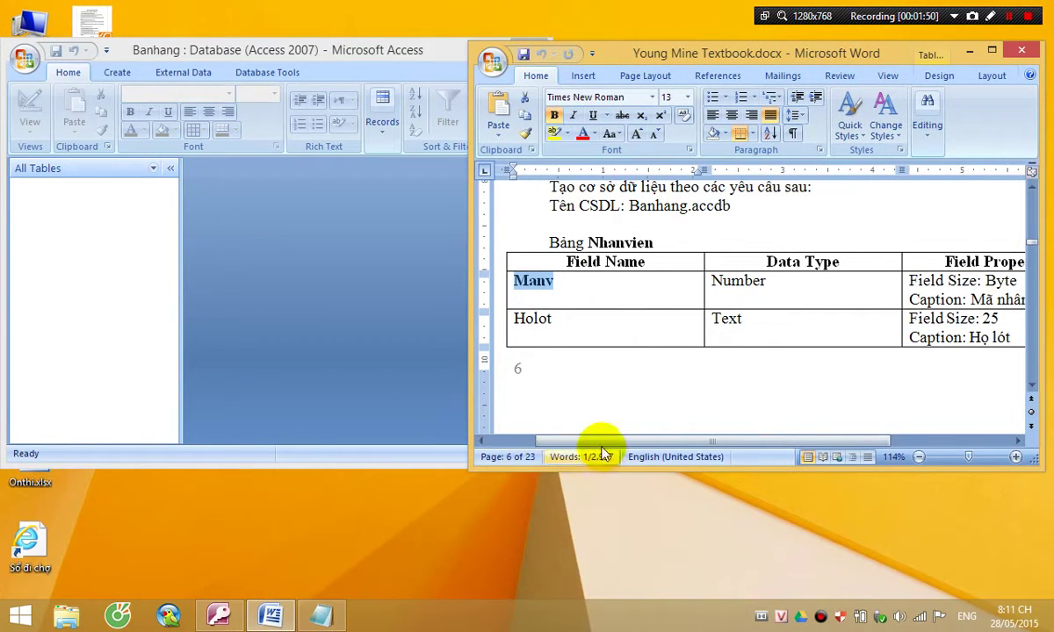
left_click_drag(602, 444, 607, 442)
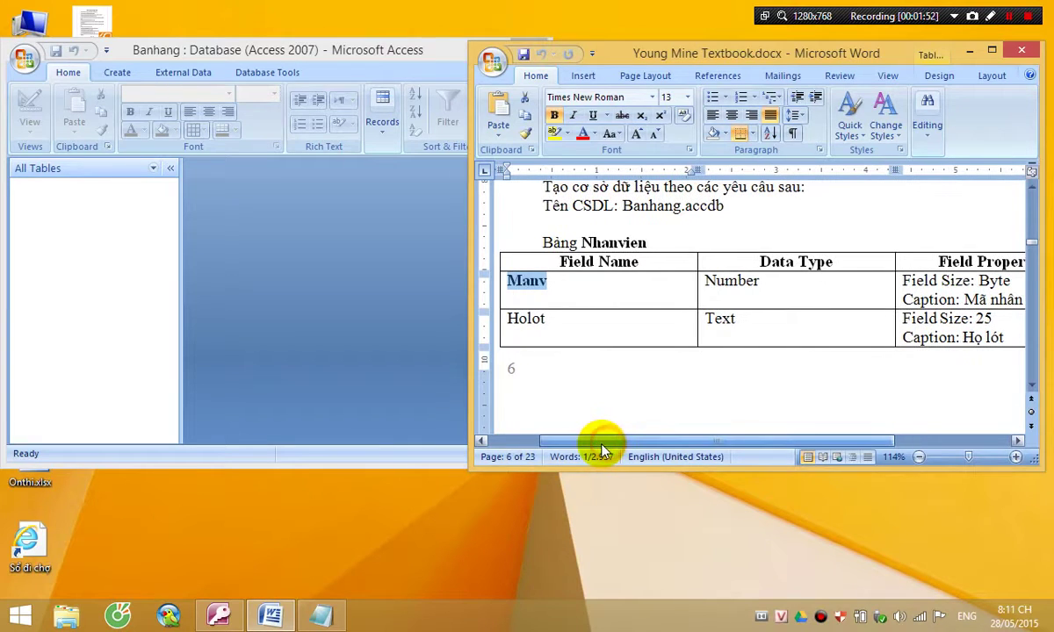
Switch to the Banhang database in Access and start a new table in Design view
left_click(326, 300)
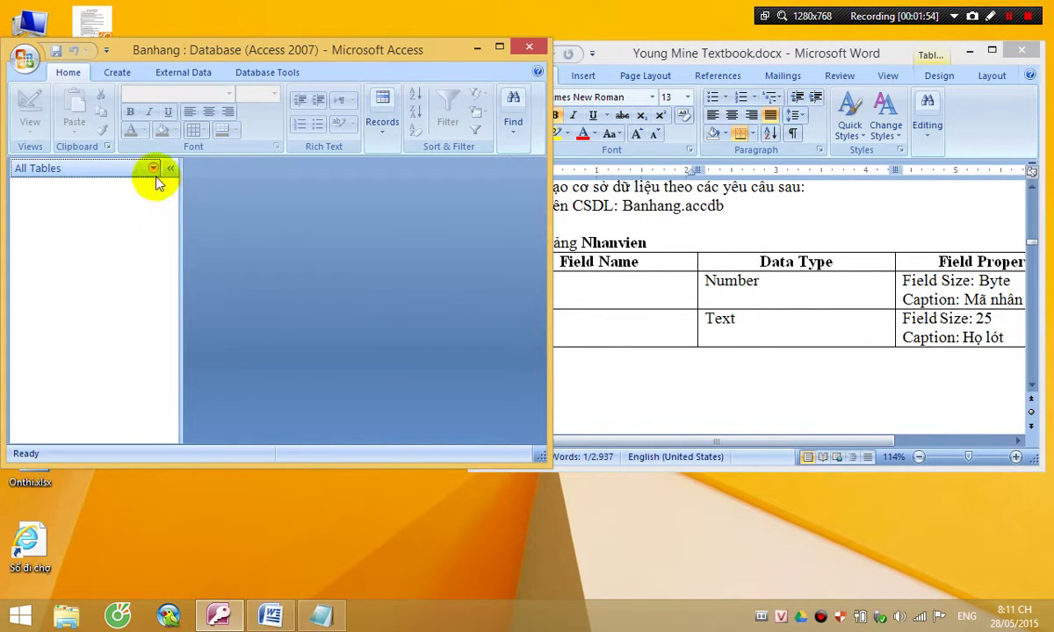
left_click(121, 75)
left_click(125, 118)
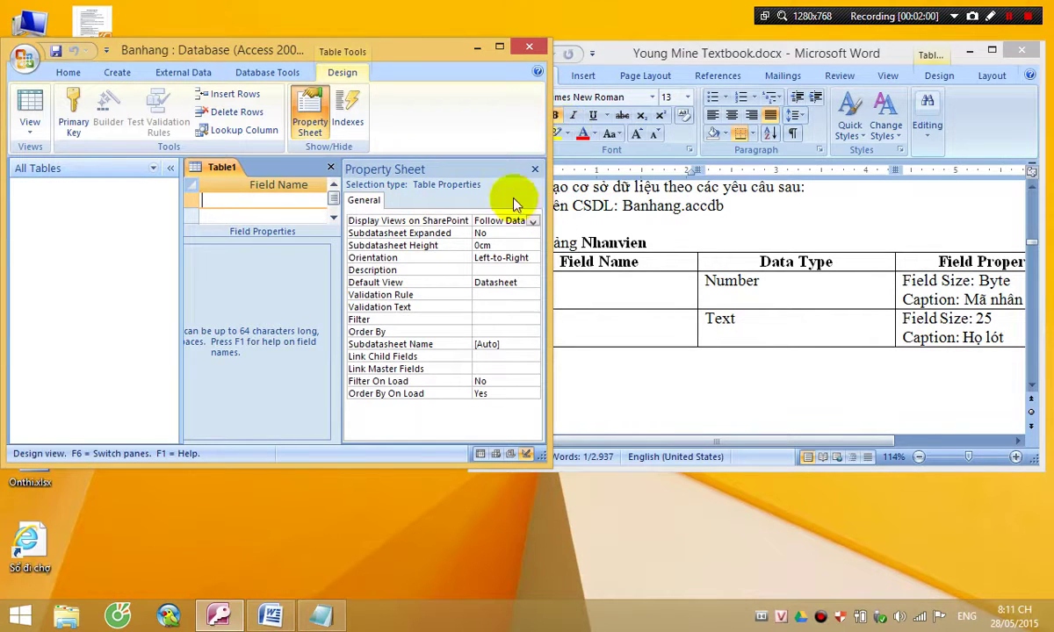
Clear away the Property Sheet and Navigation Pane, and narrow the Access window to uncover the specification's field names
left_click(535, 169)
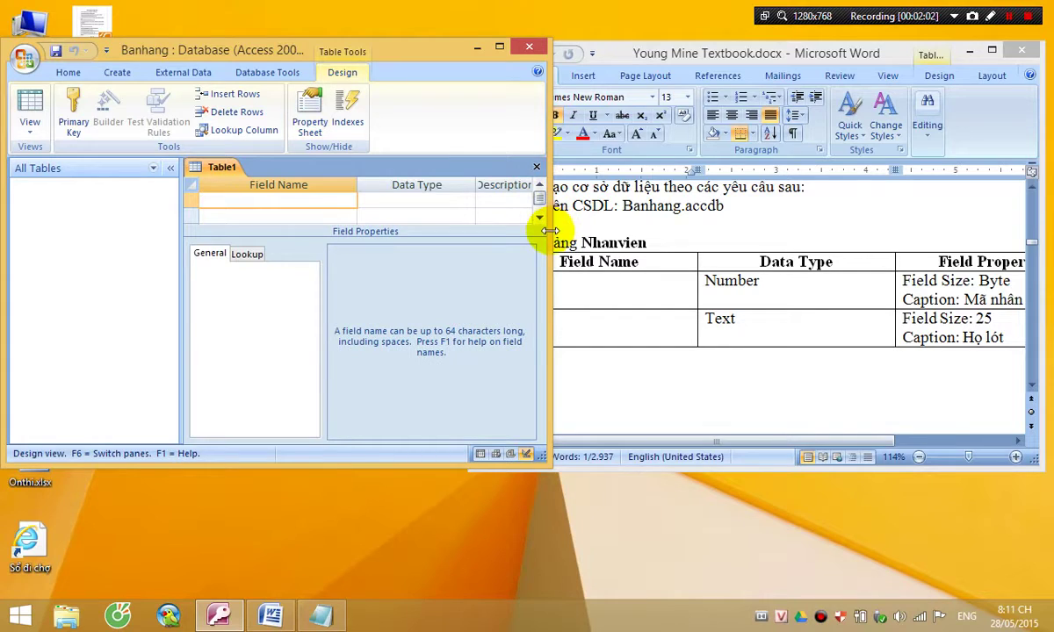
left_click_drag(550, 230, 496, 230)
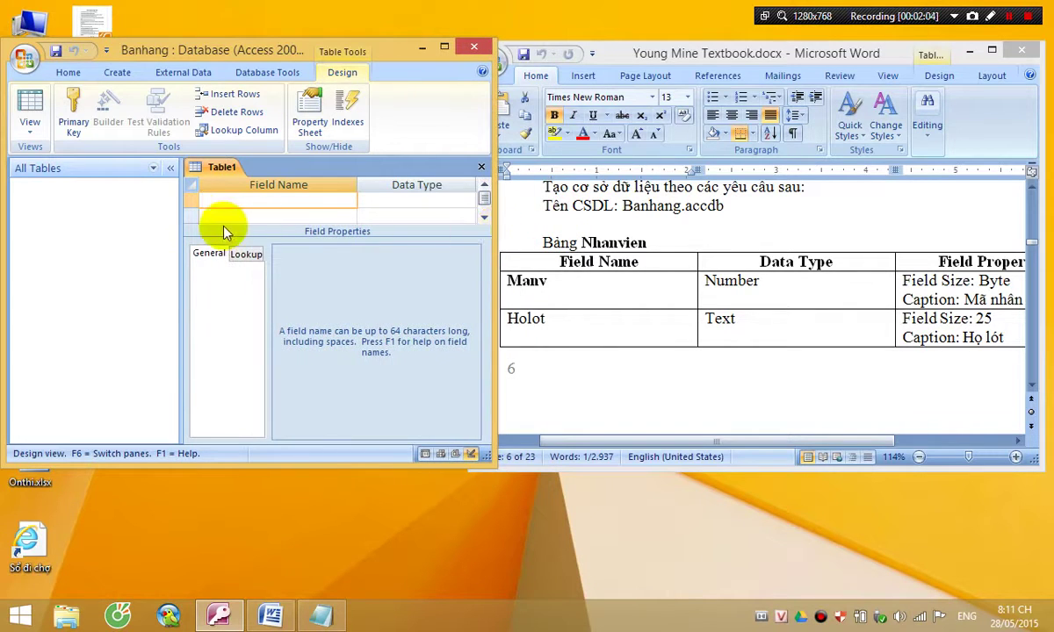
left_click(171, 168)
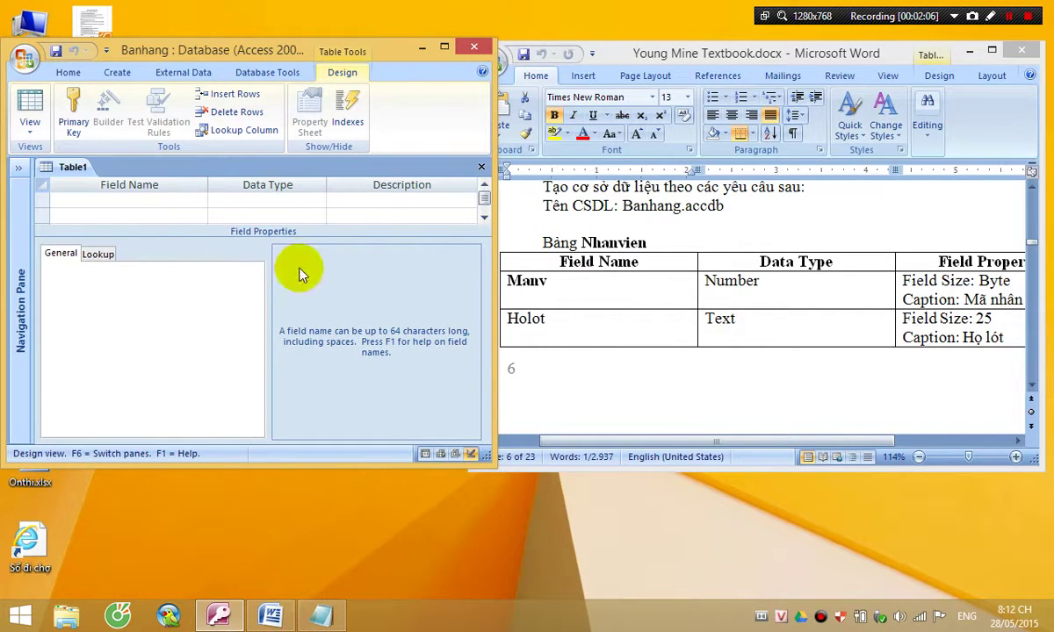
Add the first field, Manv, to the new table with the Number data type
left_click(172, 200)
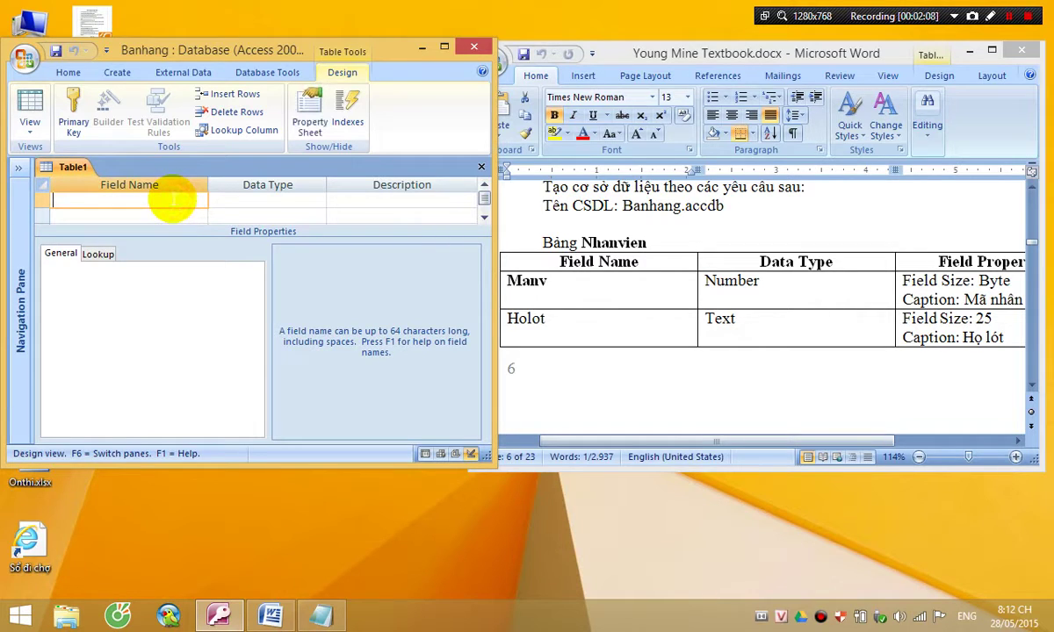
type("Manv")
key("Tab")
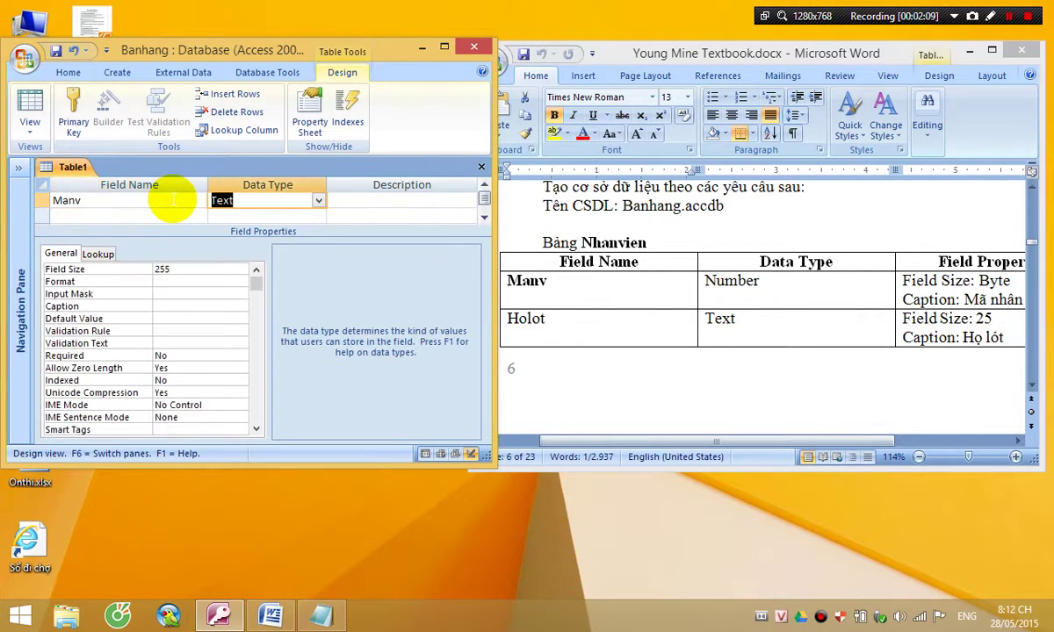
type("n")
key("Tab")
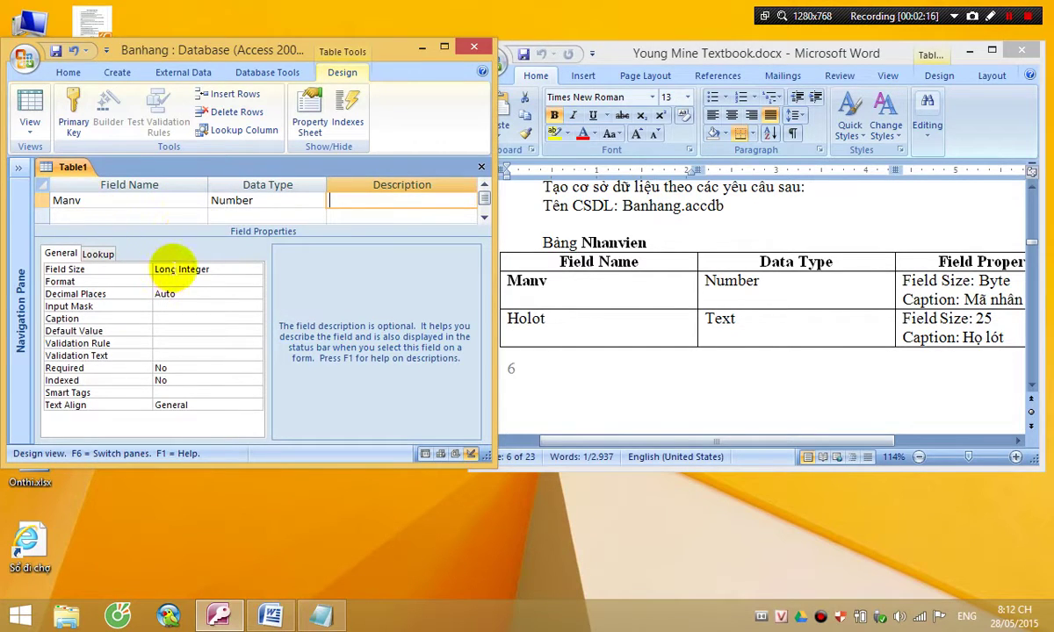
Set the Manv field's size to Byte and its caption to "Mã nhân viên"
left_click(182, 269)
double_click(216, 271)
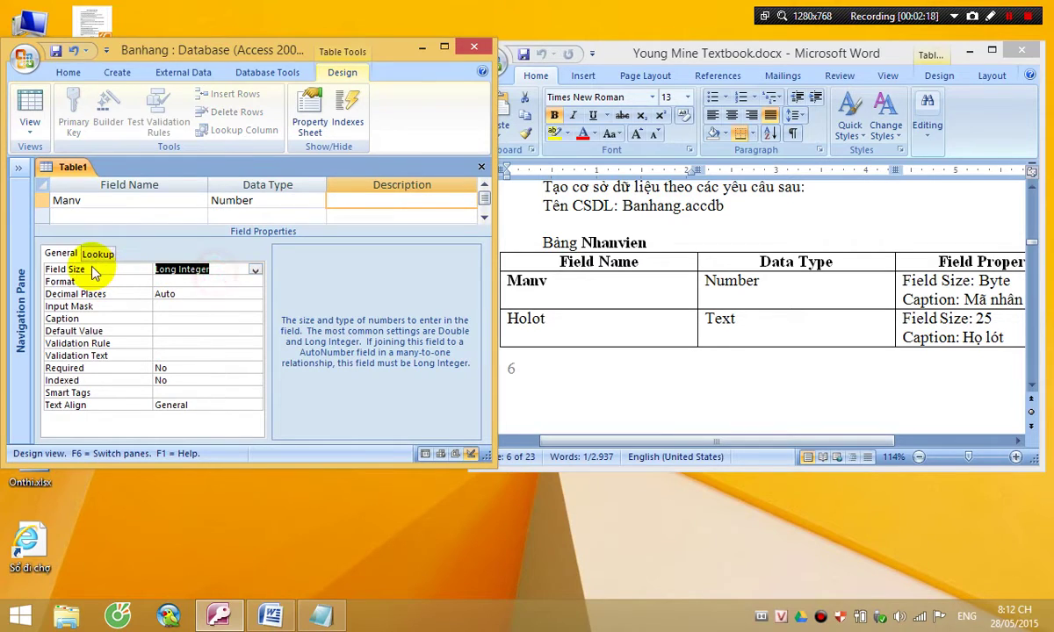
left_click(161, 319)
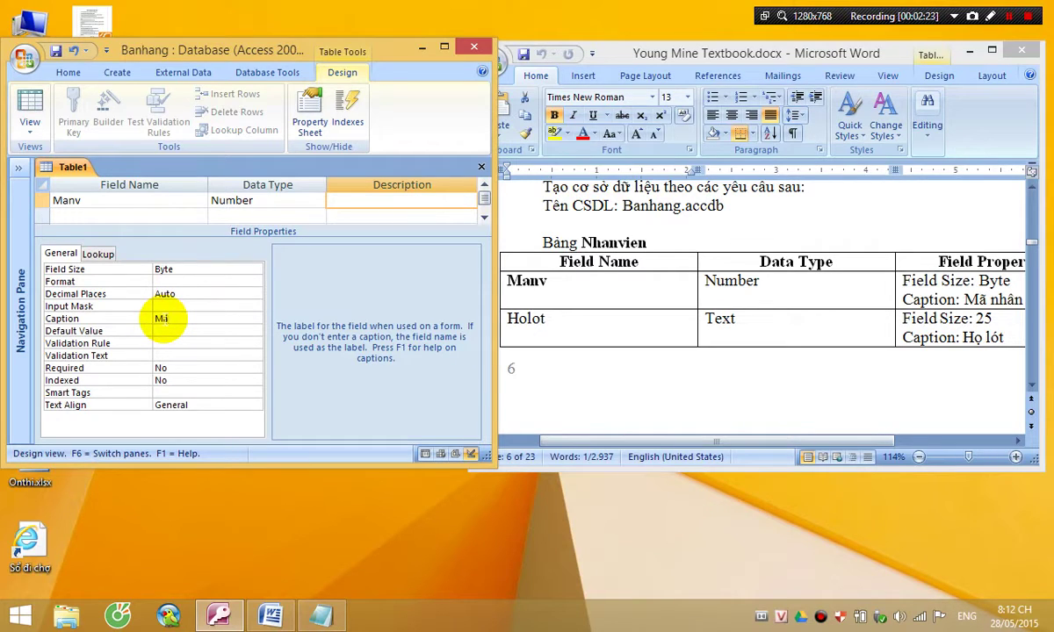
type("Mã nhân việ")
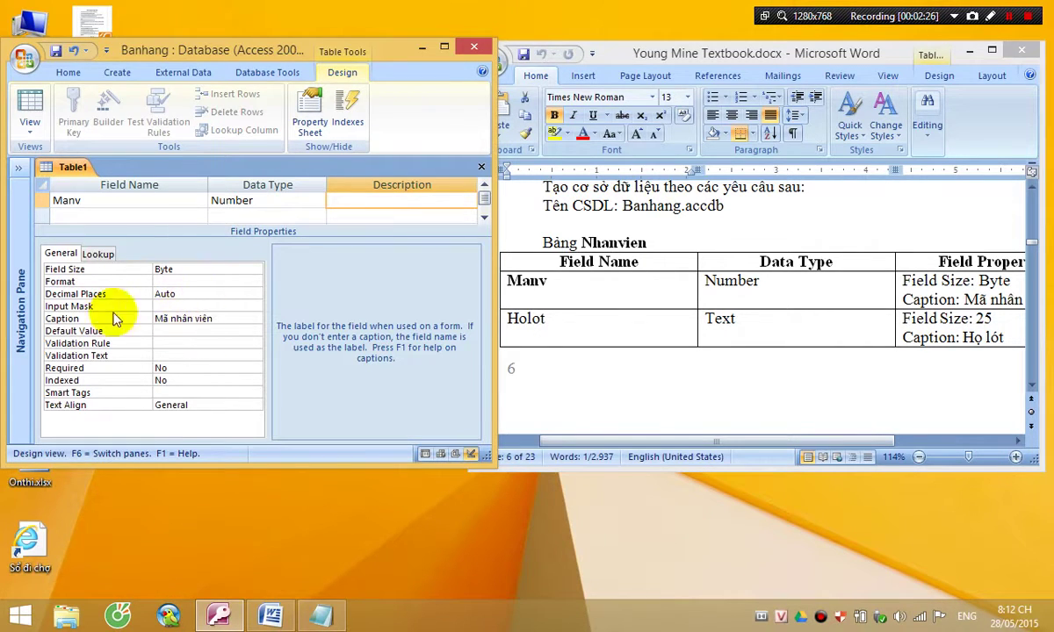
type("n")
Add a second field named Holot with the Text data type
left_click(129, 215)
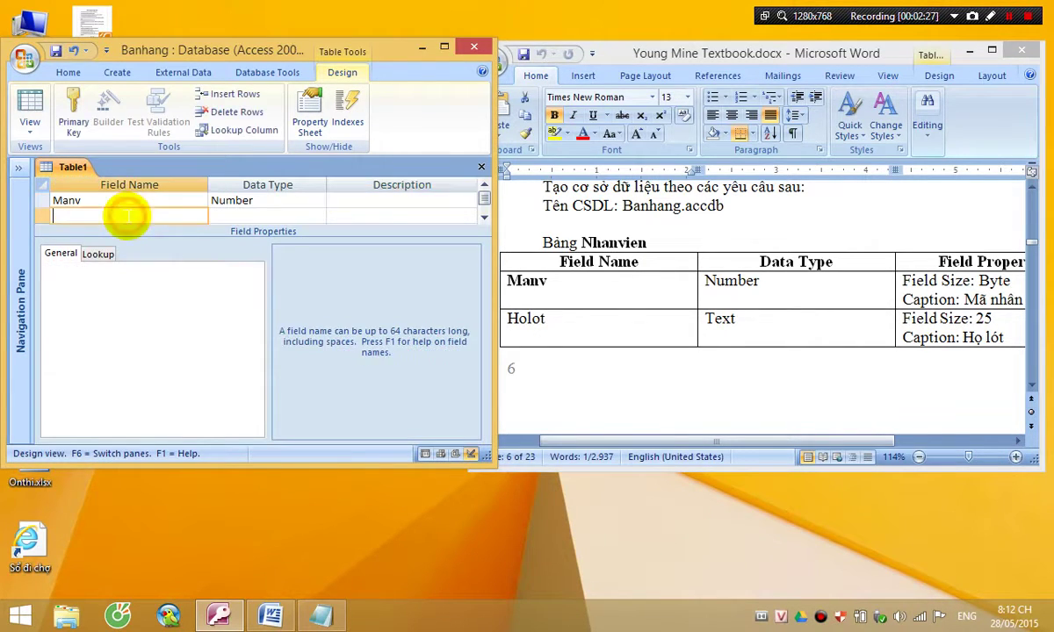
type("Holo")
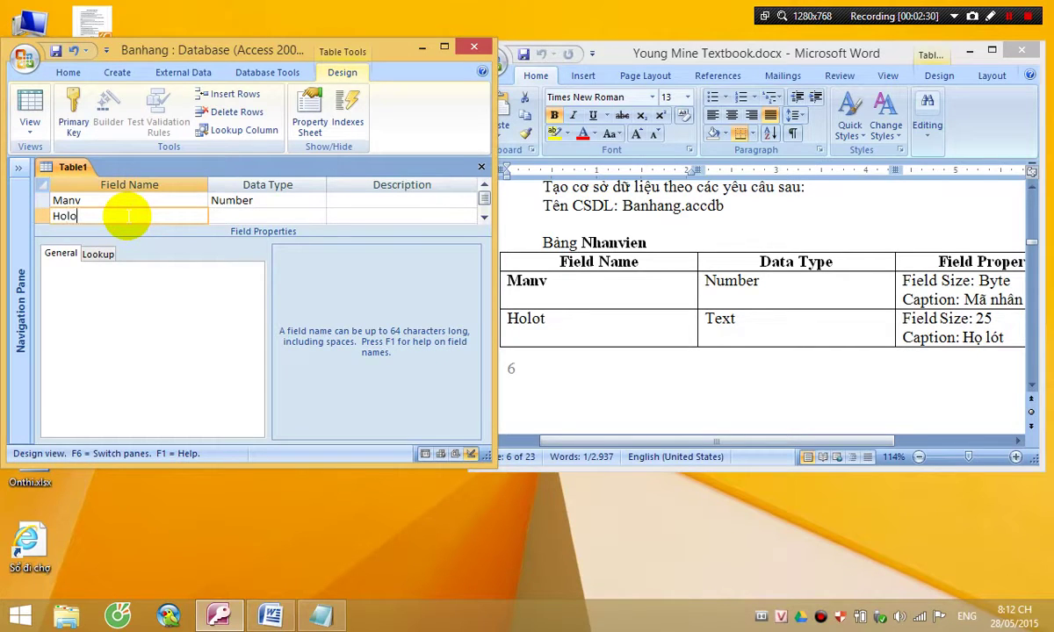
type("t")
key("Tab")
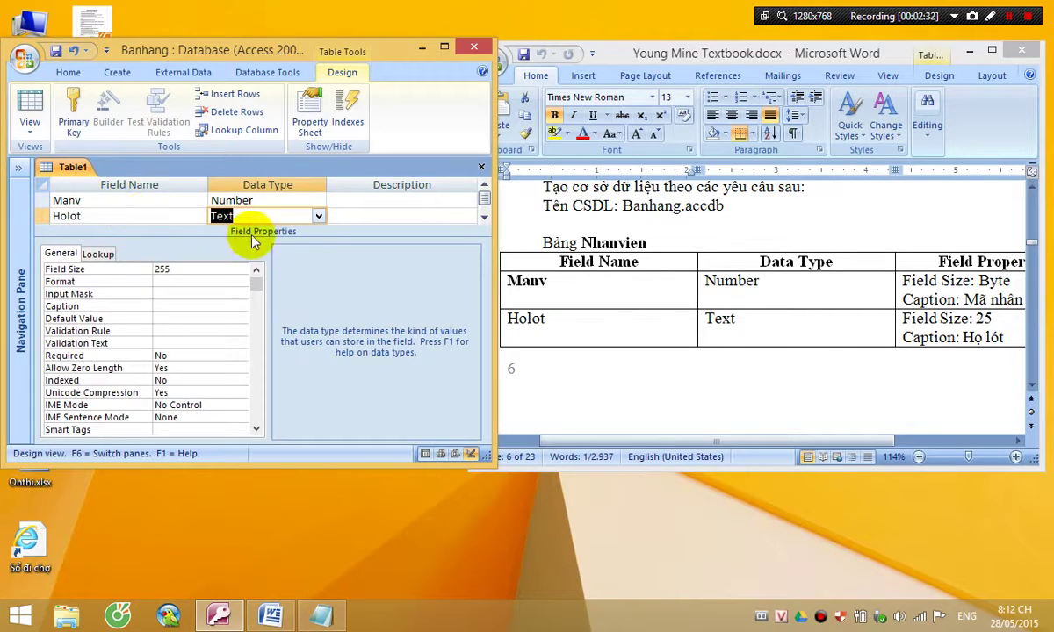
Set the Holot field's size to 25 and its caption to "Họ lót"
left_click(184, 267)
key("BackSpace")
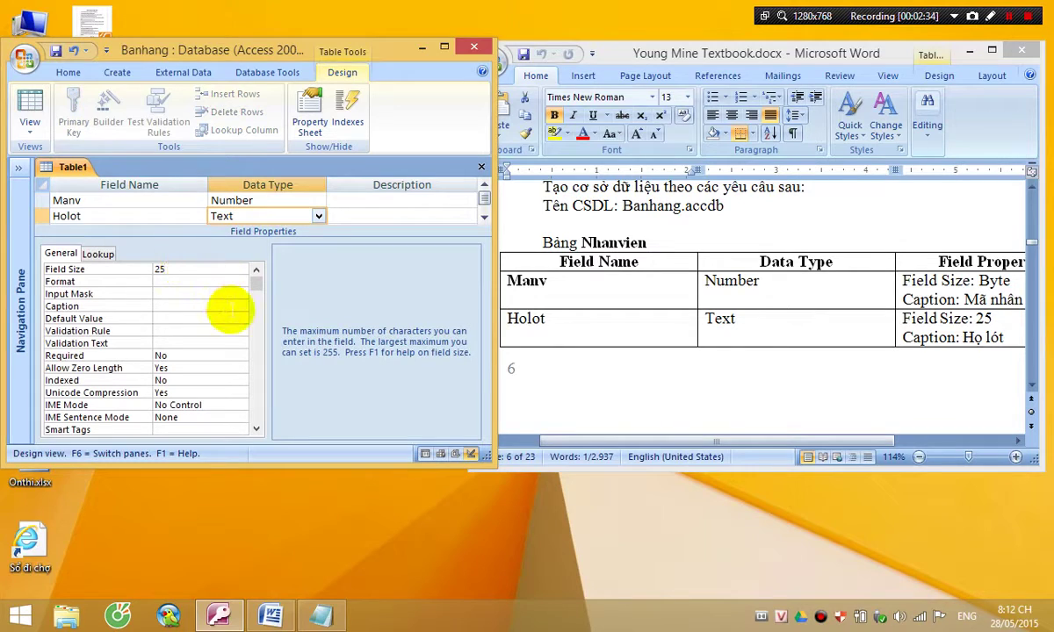
left_click(170, 309)
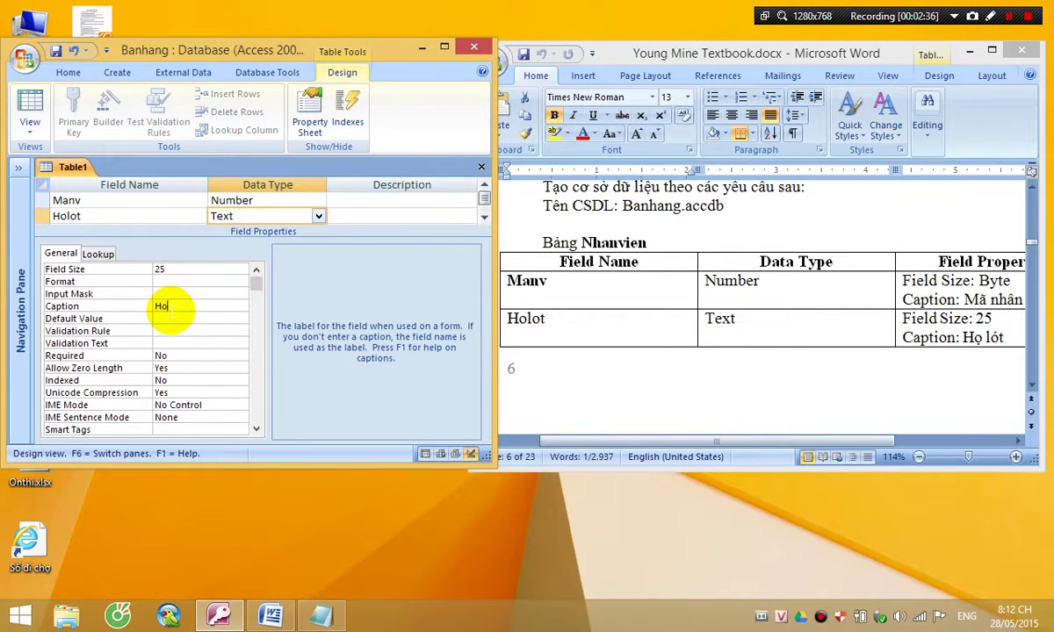
type("Ho lót")
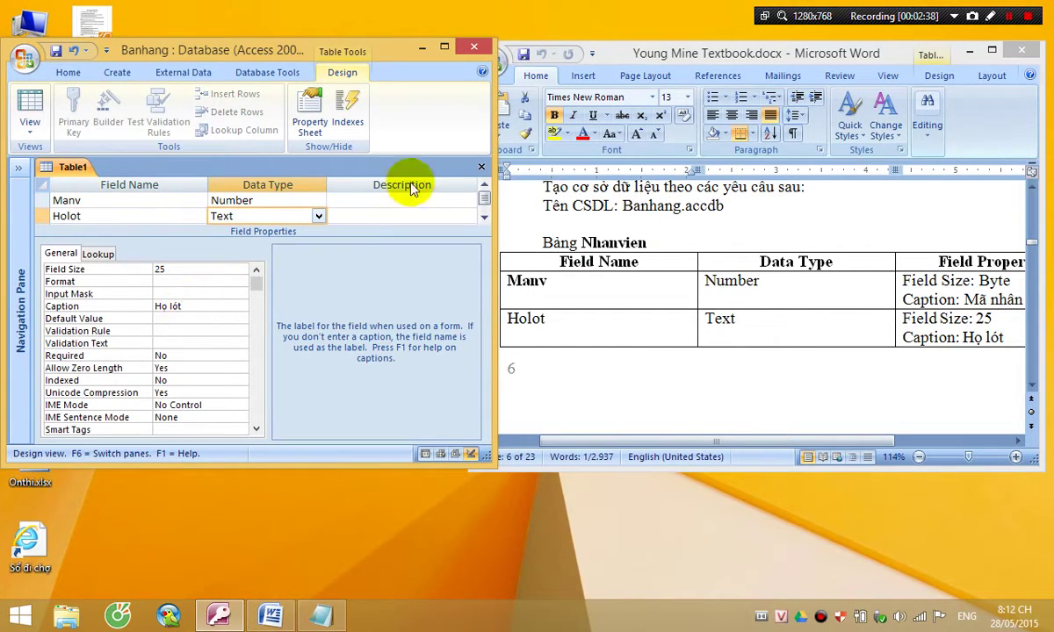
Make the Access window taller so the table design grid has more field rows to work in
left_click(483, 218)
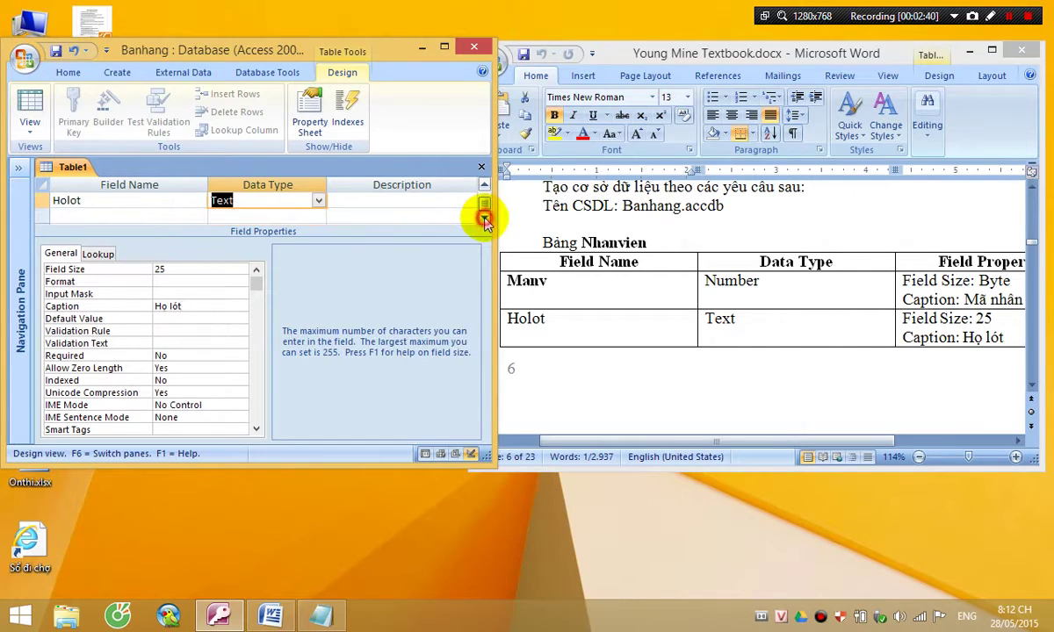
left_click(420, 219)
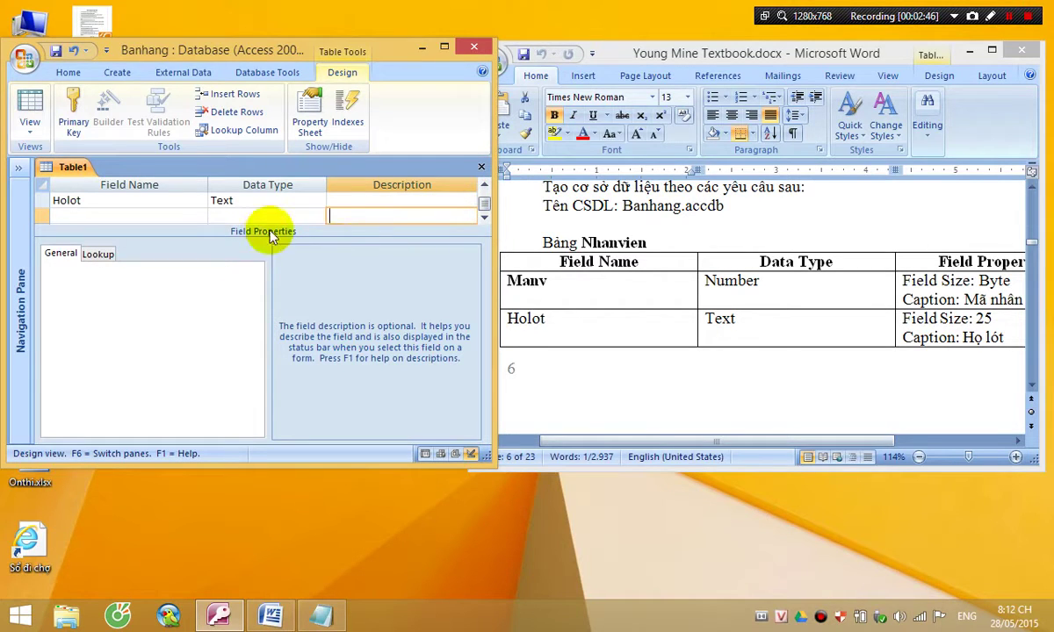
left_click_drag(383, 465, 370, 578)
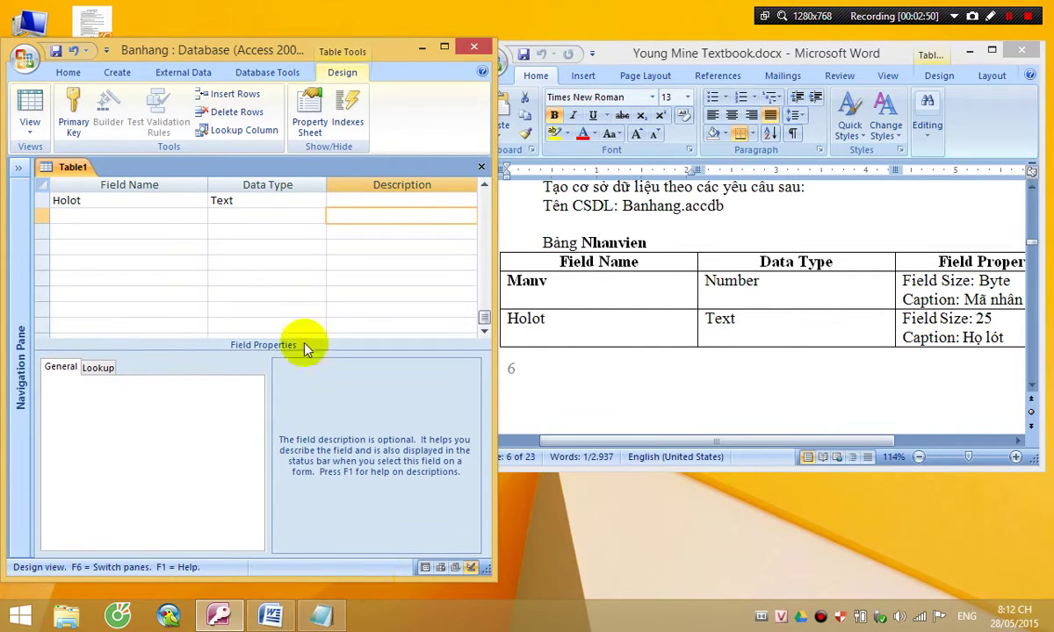
left_click(122, 217)
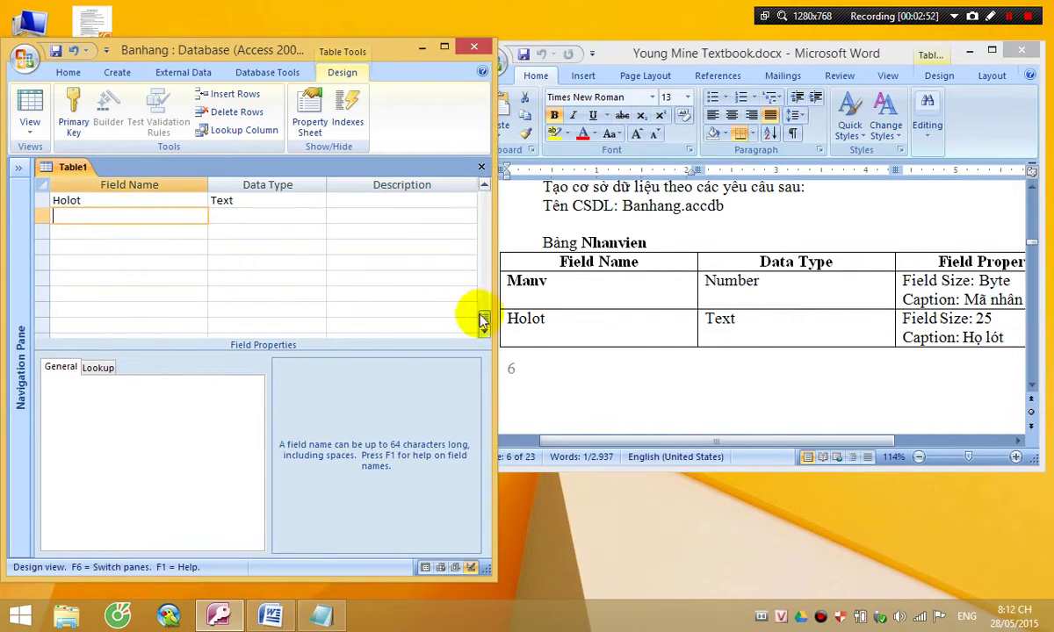
Bring up the next fields of the Word specification and add the Ten field in Access with the Text data type
left_click(638, 327)
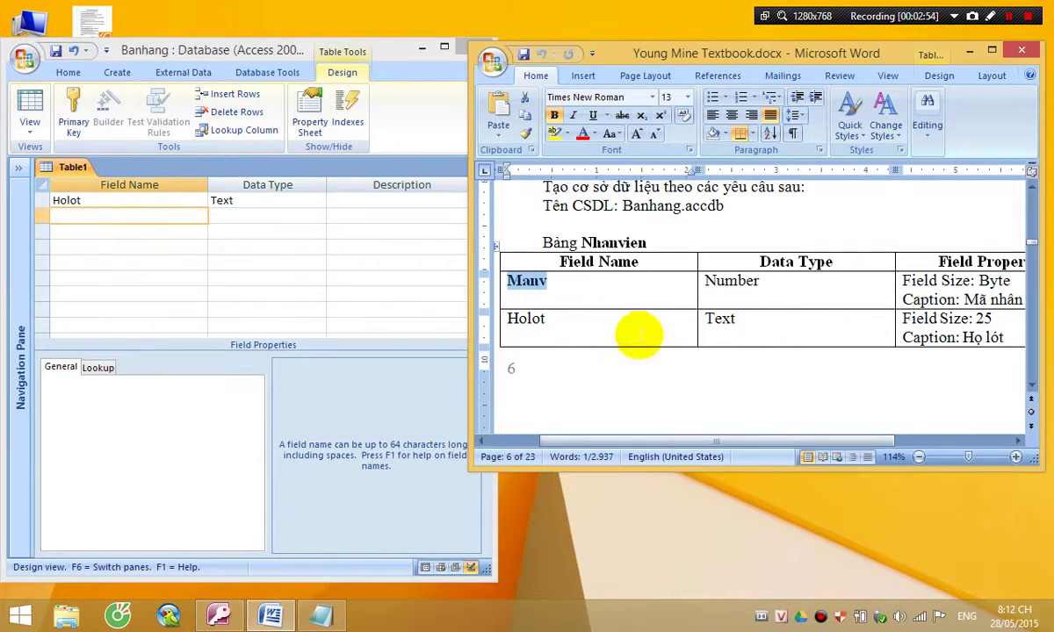
scroll(647, 375, "down", 5)
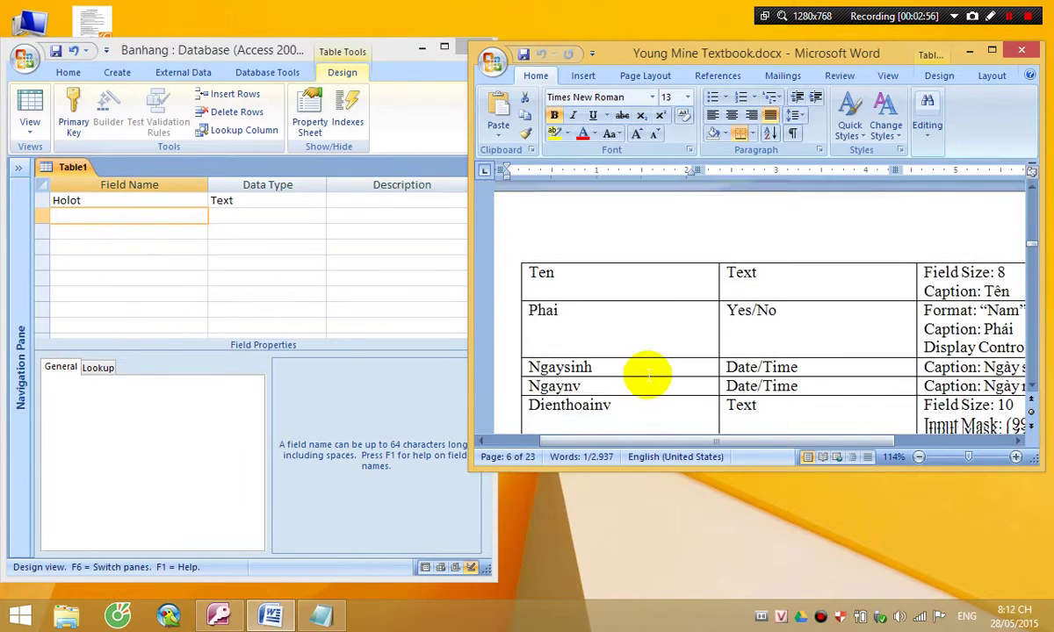
left_click(110, 217)
type("Te")
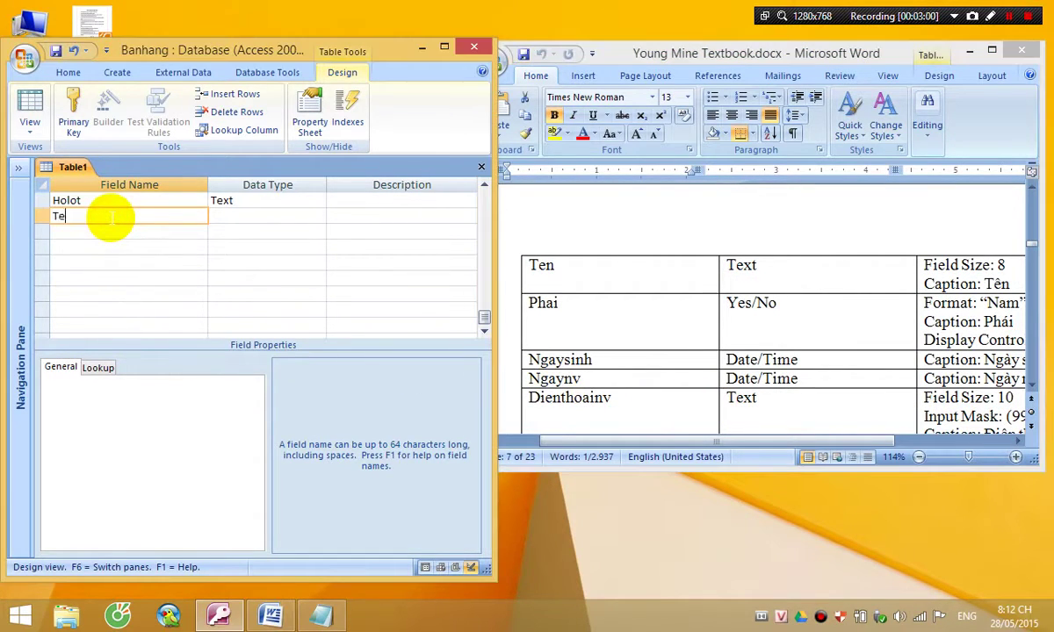
type("n")
key("Tab")
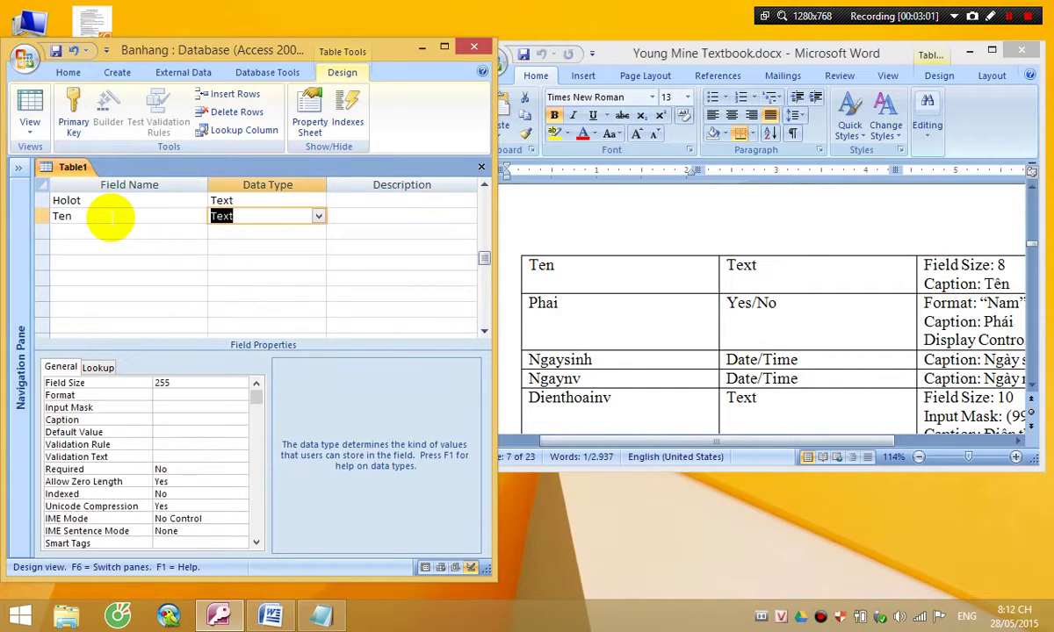
Set the Ten field's size to 8 and its caption to "Tên"
left_click(169, 383)
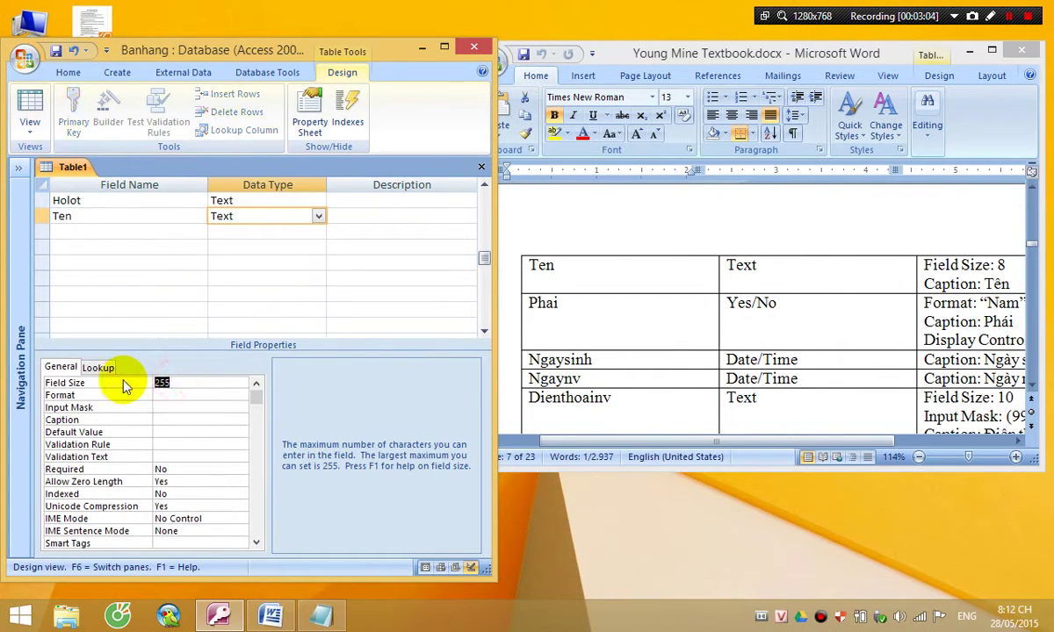
type("8")
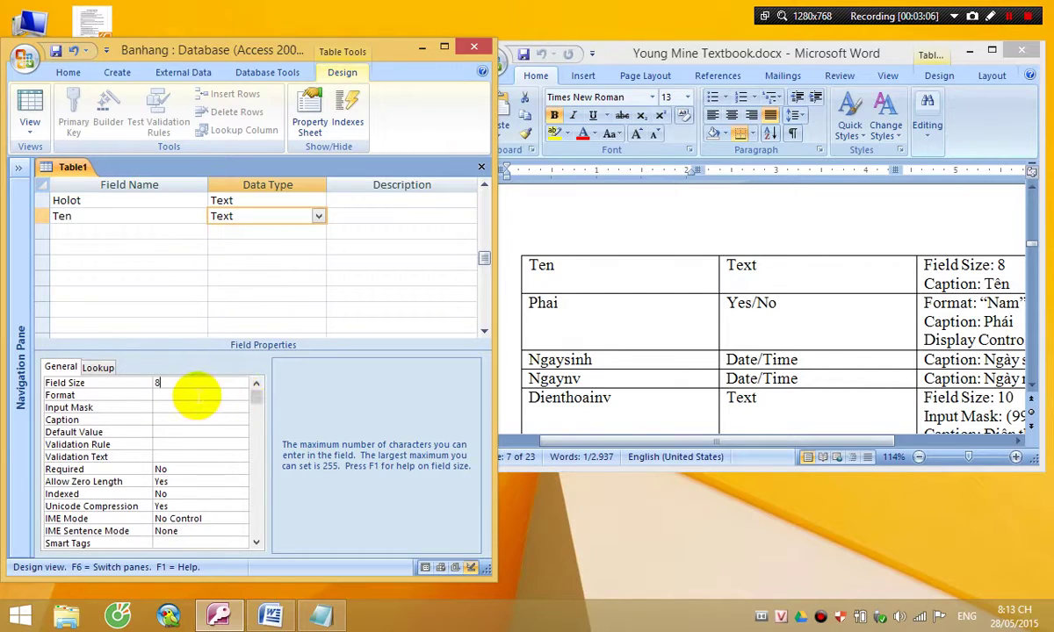
left_click(187, 396)
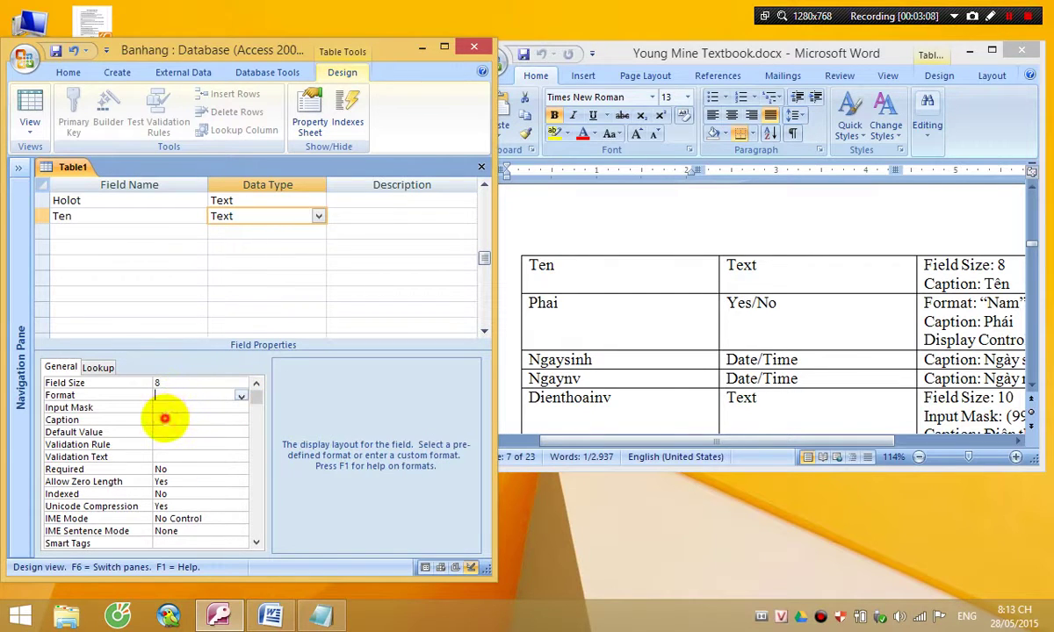
left_click(165, 419)
type("Teên")
key("Return")
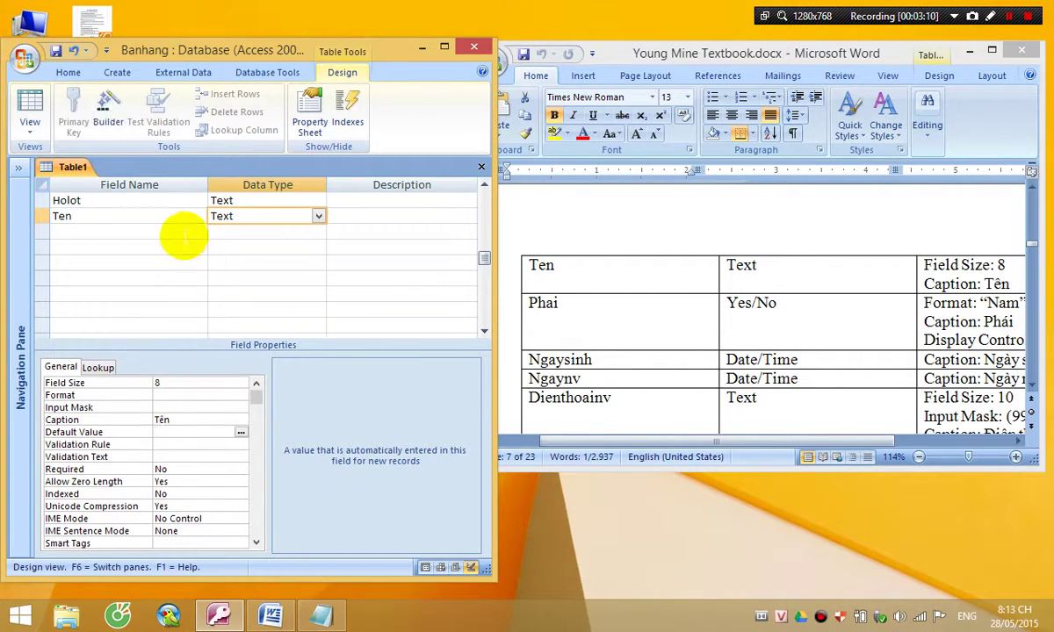
Add a Phai field with the Yes/No data type and bring its full properties into view in the Word specification
left_click(160, 230)
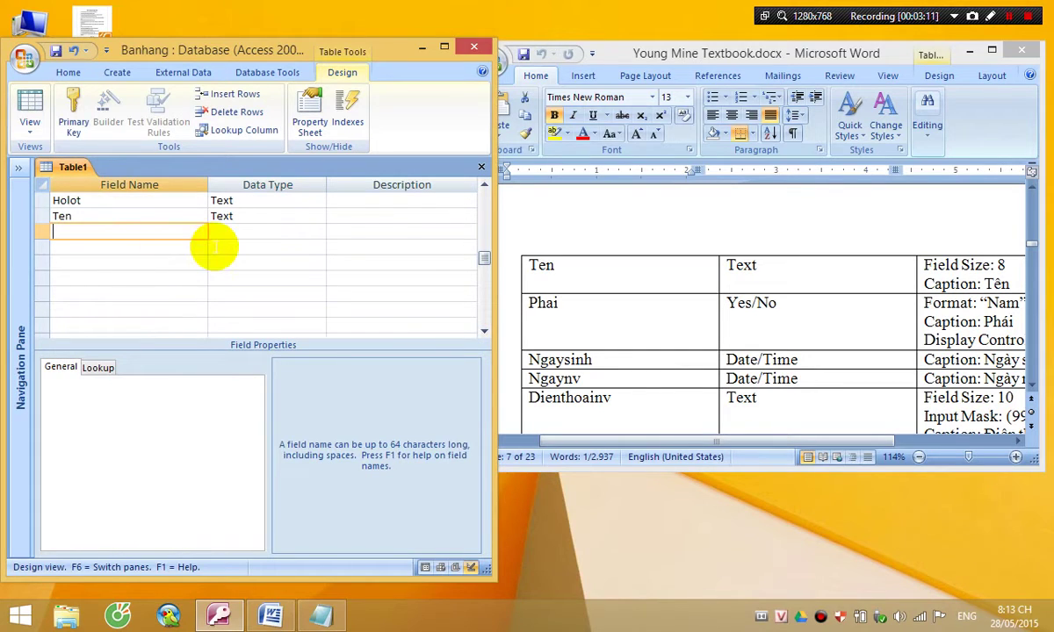
key("Return")
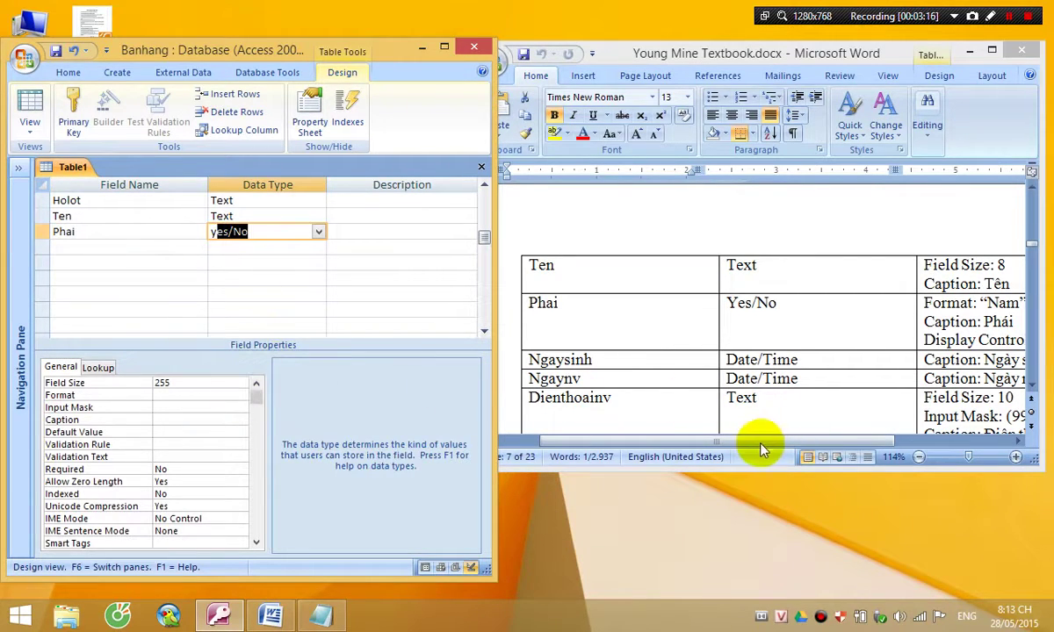
left_click_drag(759, 443, 804, 446)
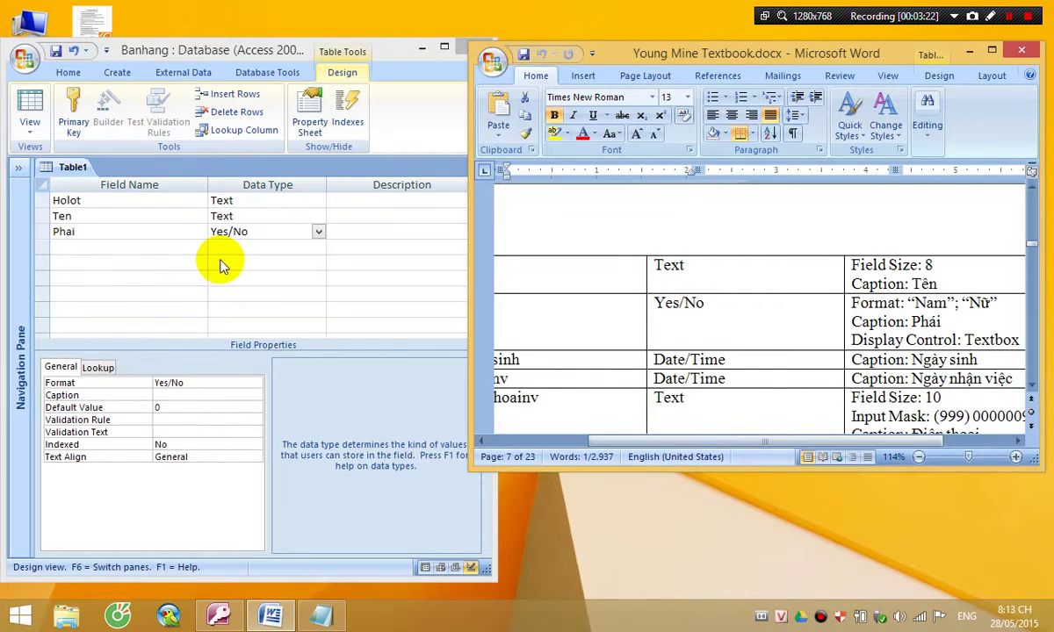
Set the Phai field's format to "Nam";"Nữ" in Access
left_click(160, 231)
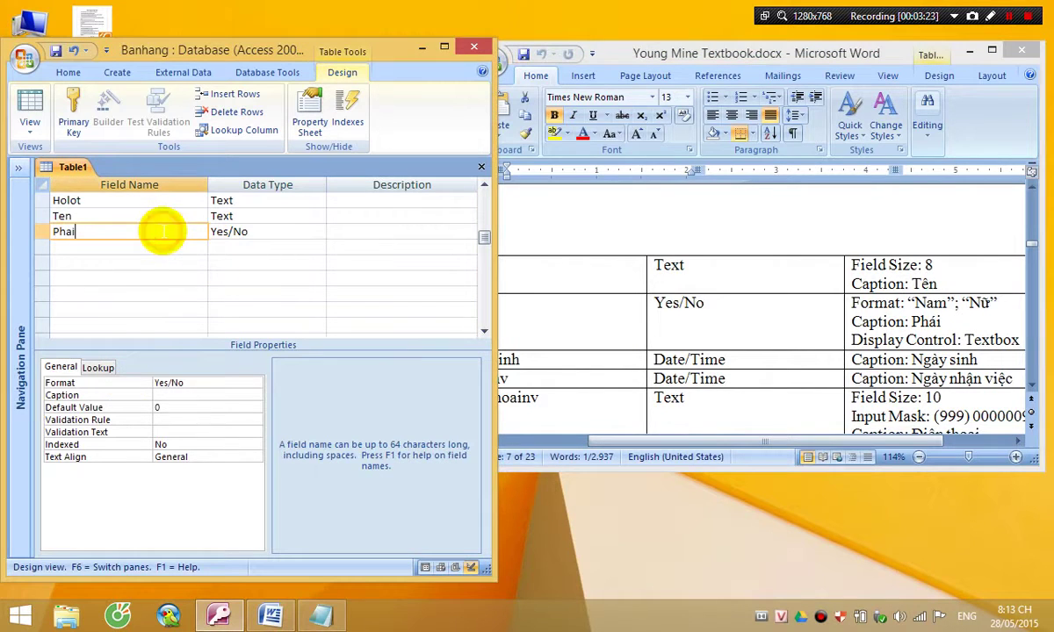
left_click(121, 384)
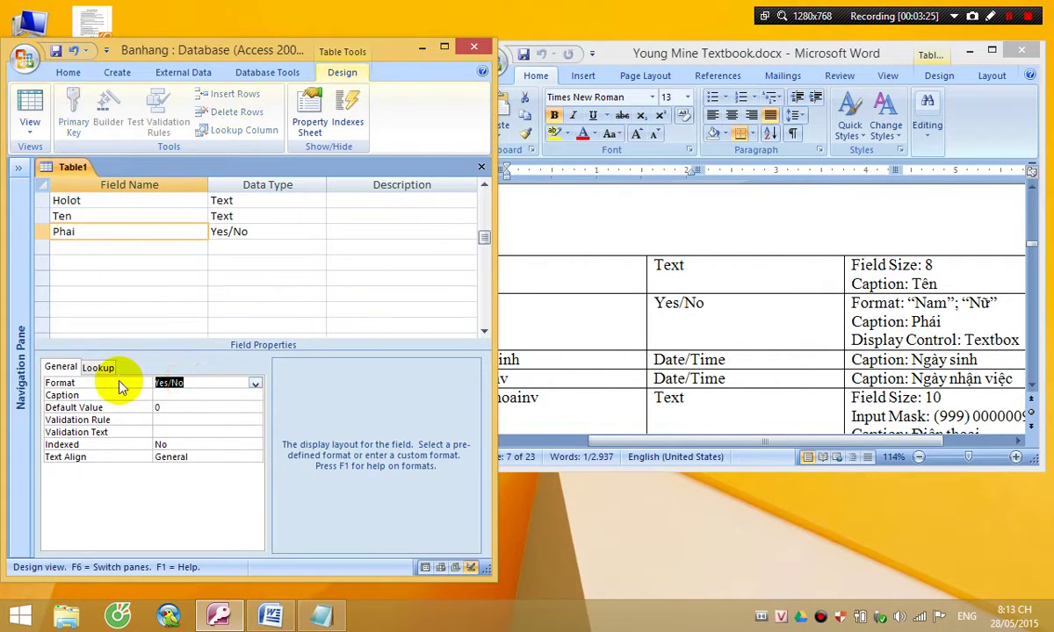
type("\"Nam")
type("\";\"Nữ\"")
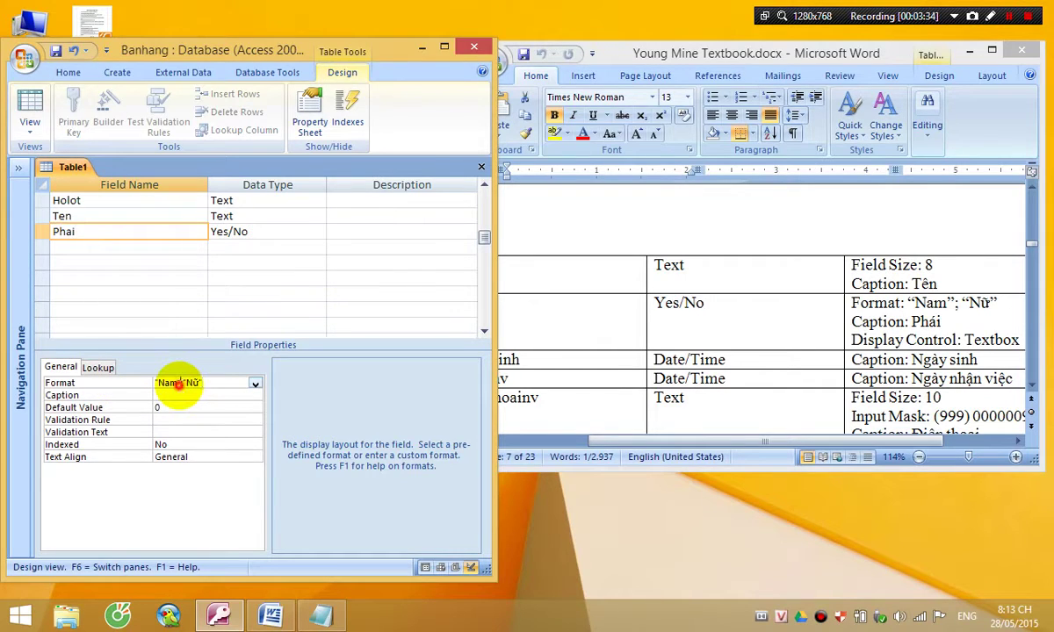
left_click(180, 382)
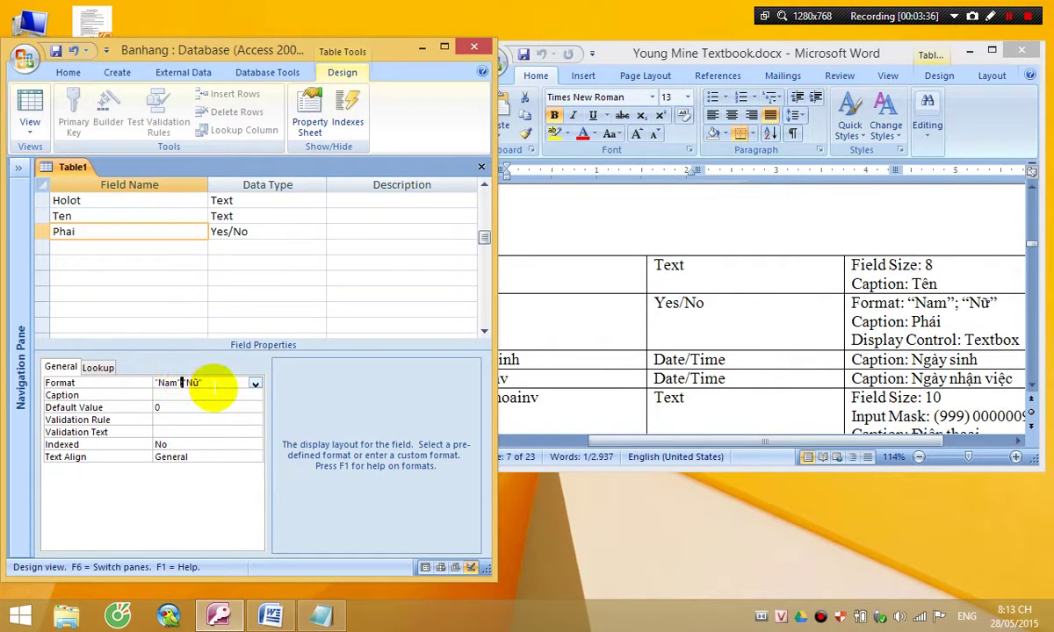
left_click(172, 383)
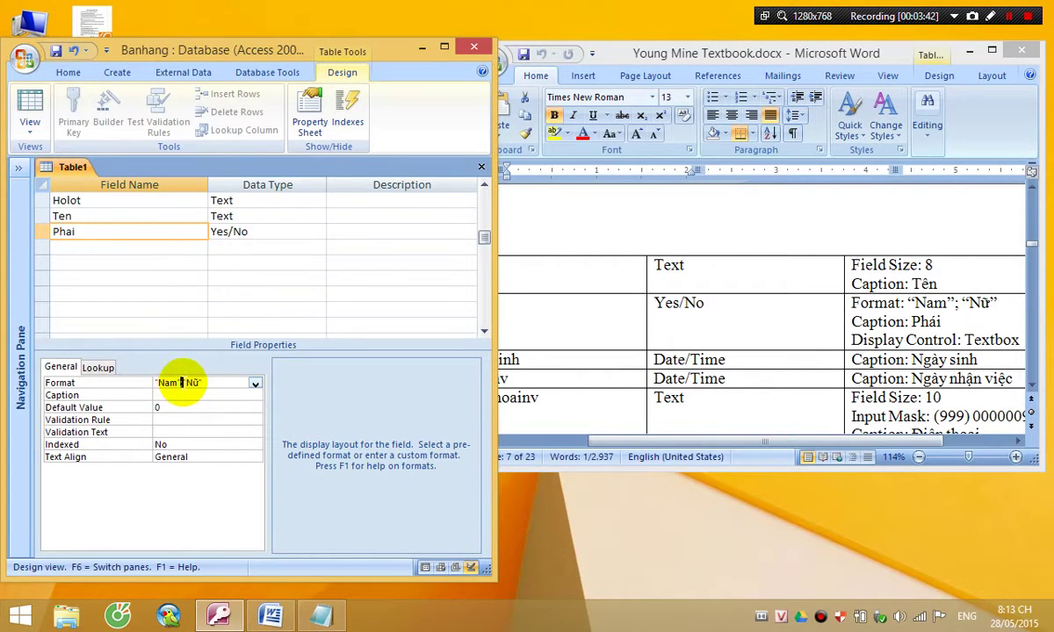
left_click(181, 384)
left_click_drag(188, 383, 138, 379)
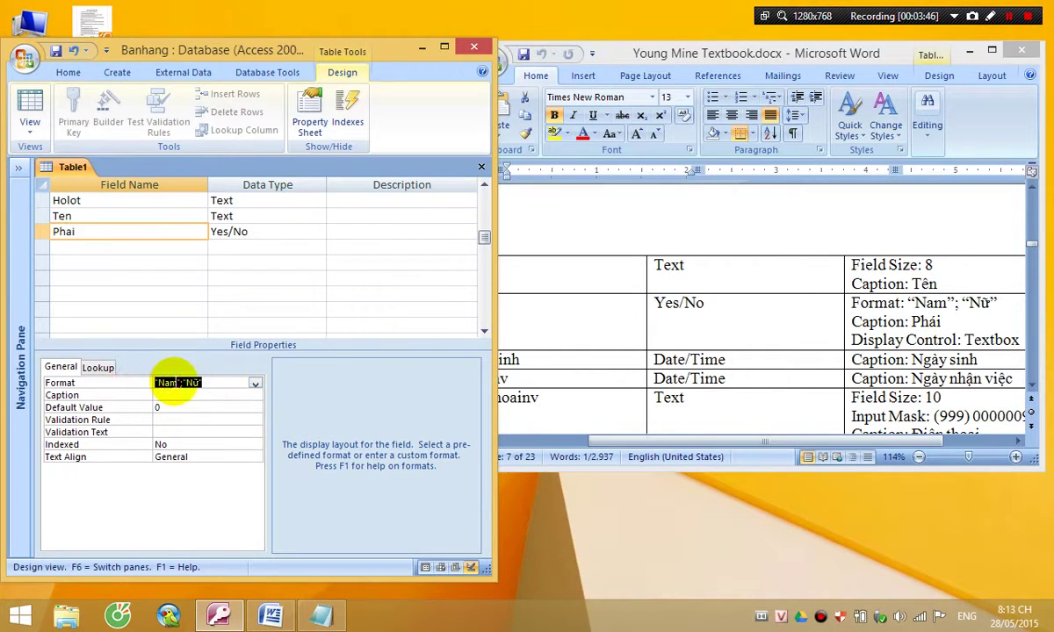
left_click(180, 381)
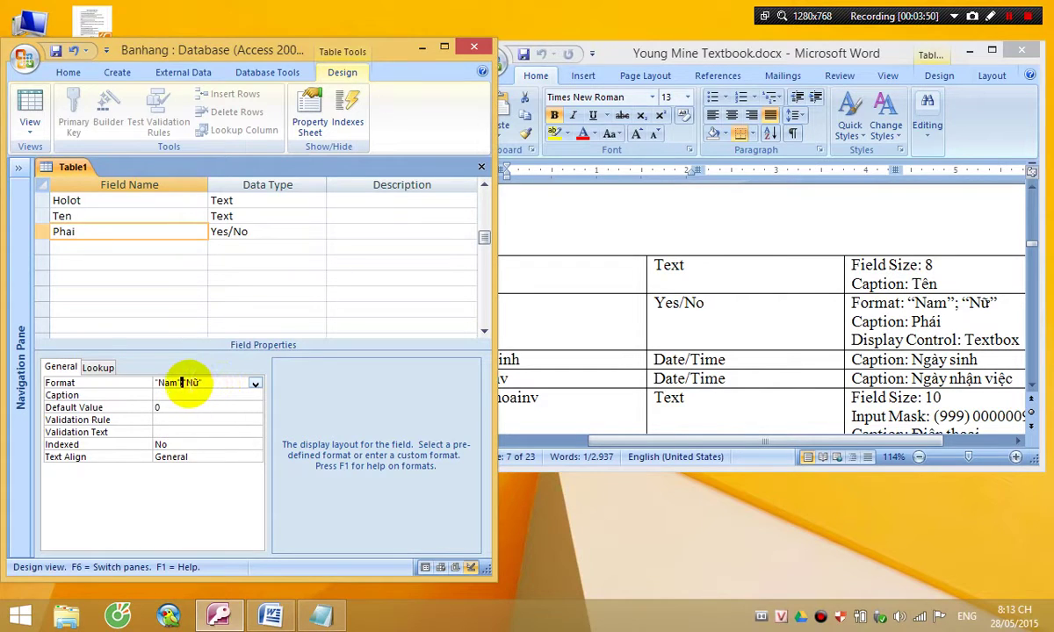
type(";\"")
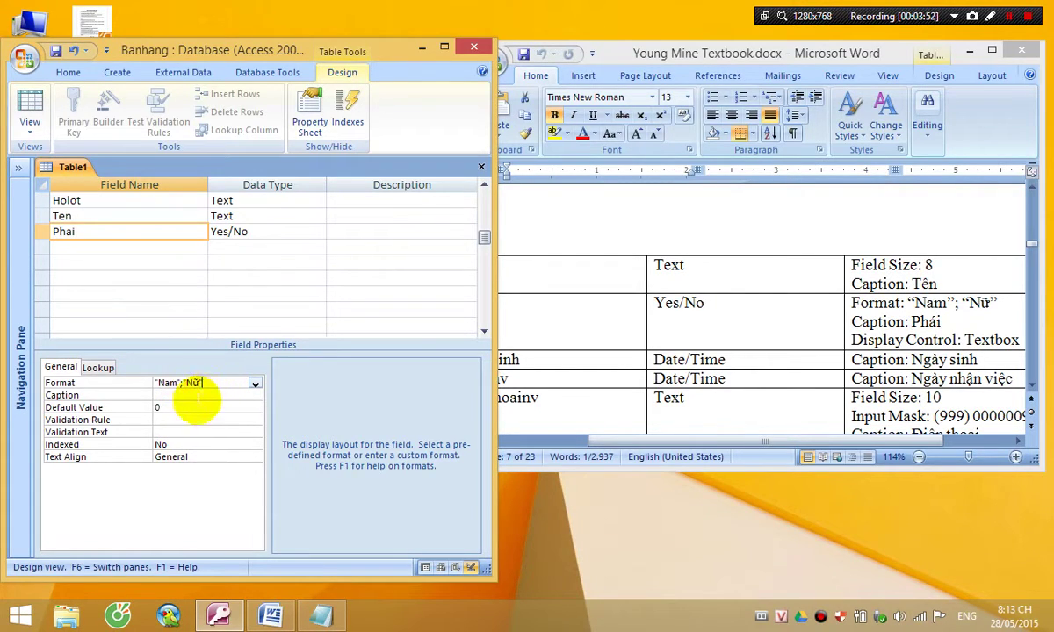
Set the Phai field's caption to "Phái" and its lookup display control to Text Box
left_click(186, 395)
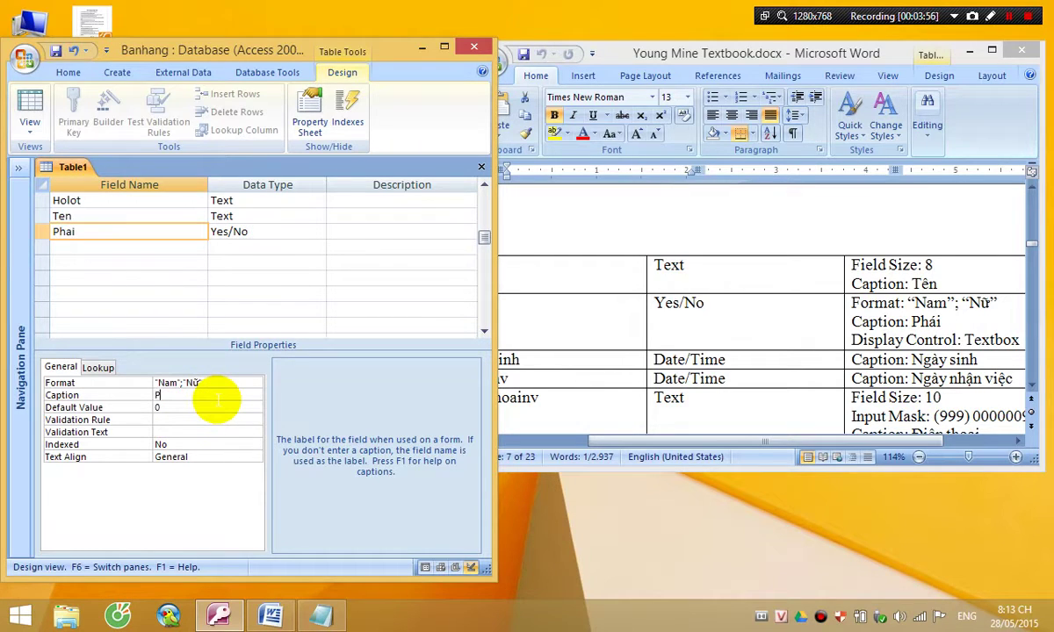
left_click(98, 368)
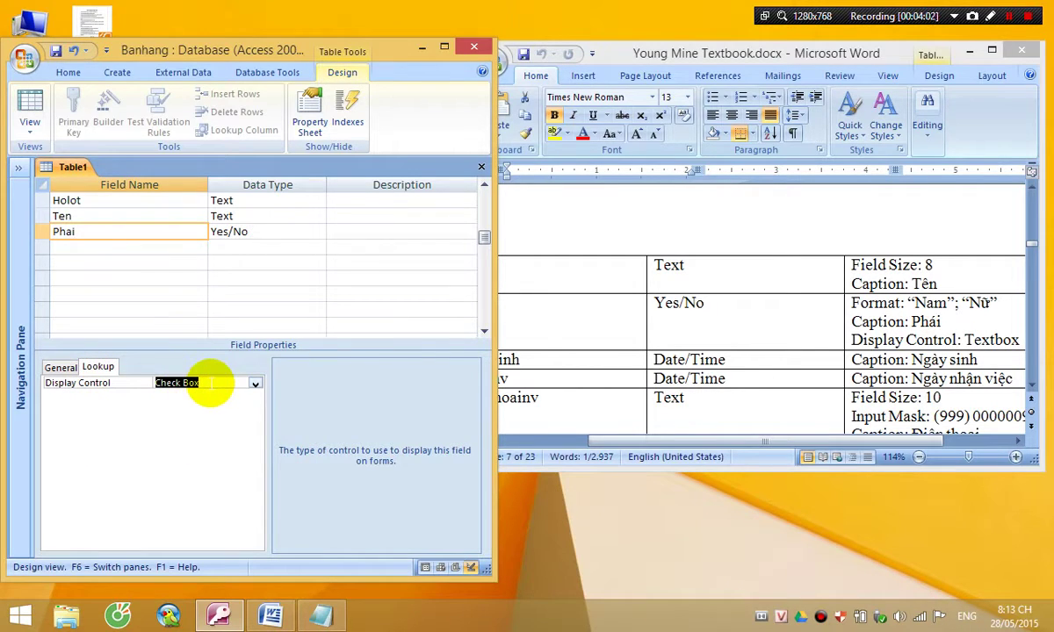
key("Down")
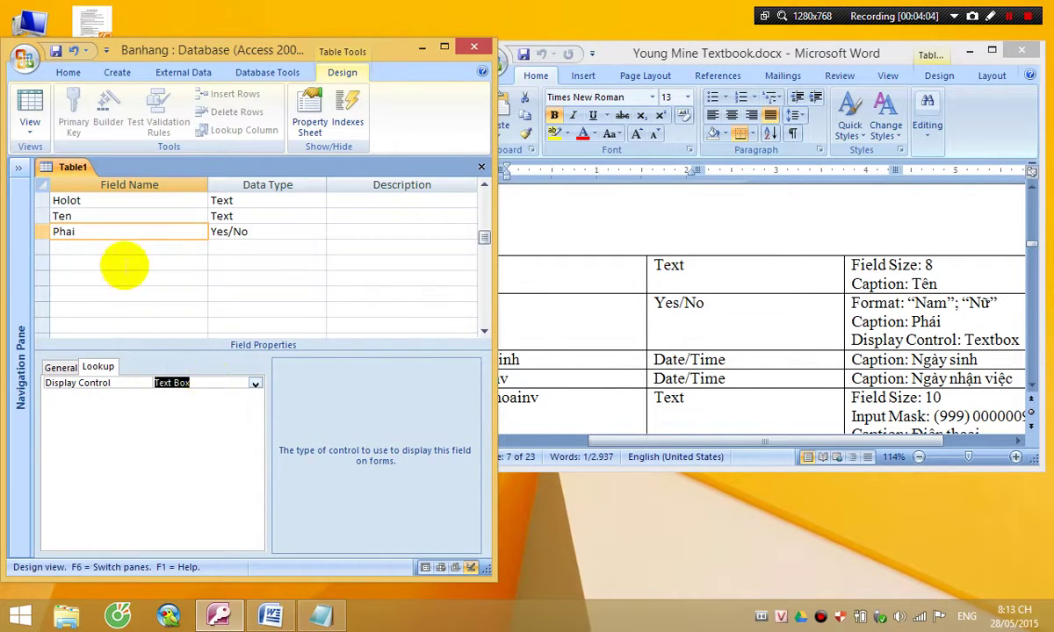
Check the next field in the Word specification and add a Ngaysinh field in Access with the Date/Time data type
left_click(117, 244)
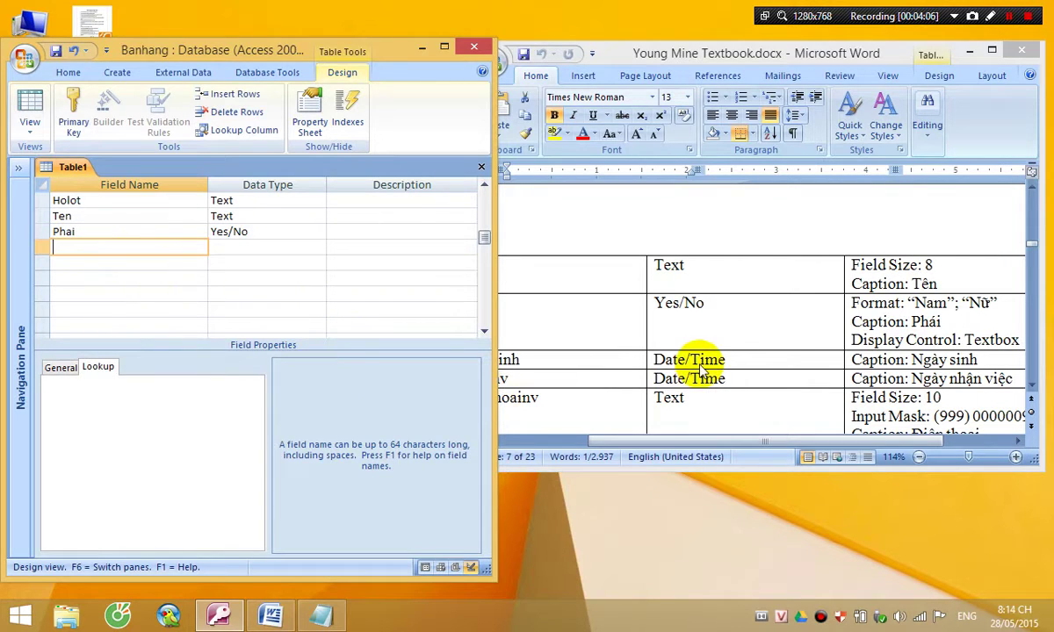
left_click_drag(628, 441, 607, 442)
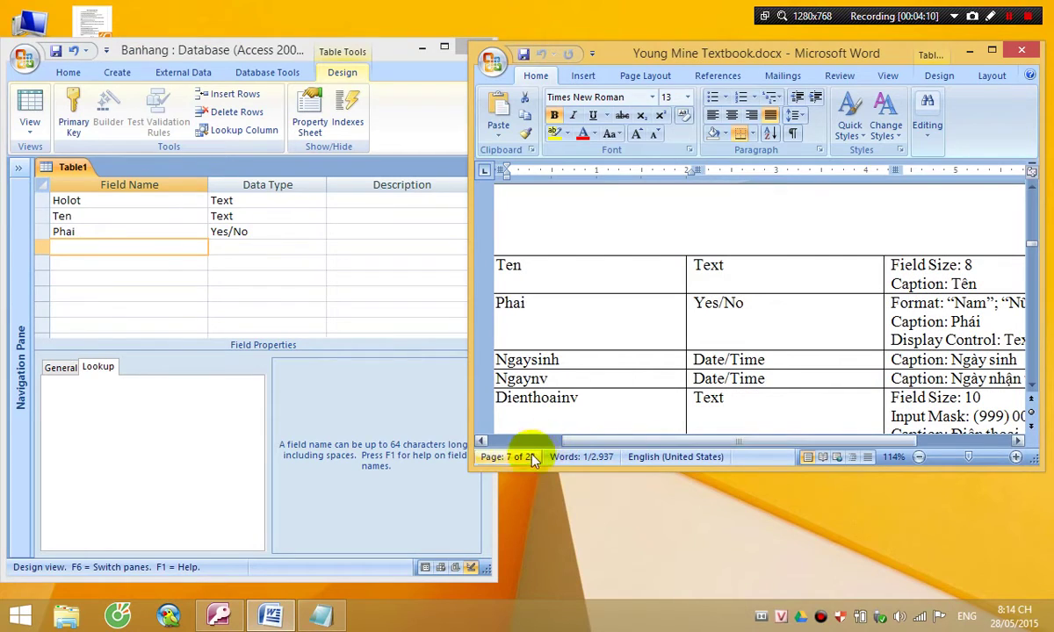
left_click(62, 367)
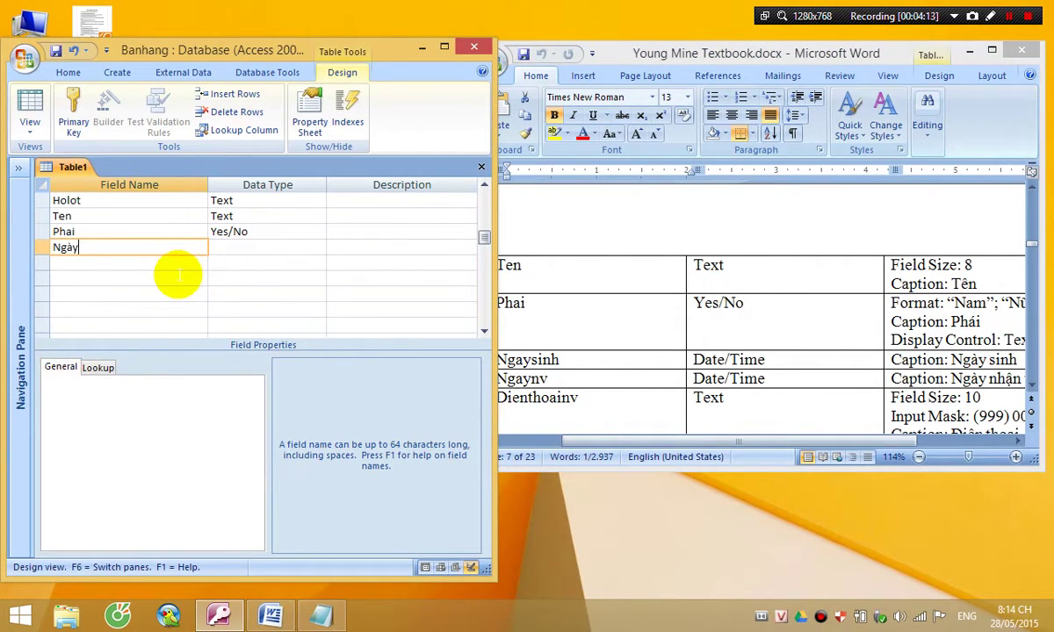
type("Ngaysinh")
key("Tab")
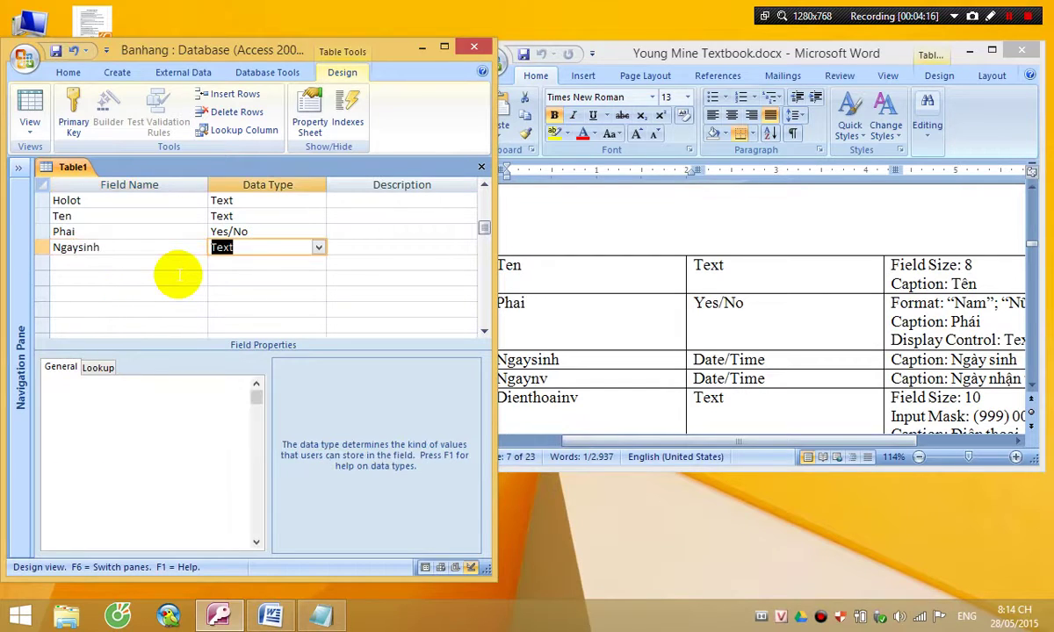
type("date/Tim")
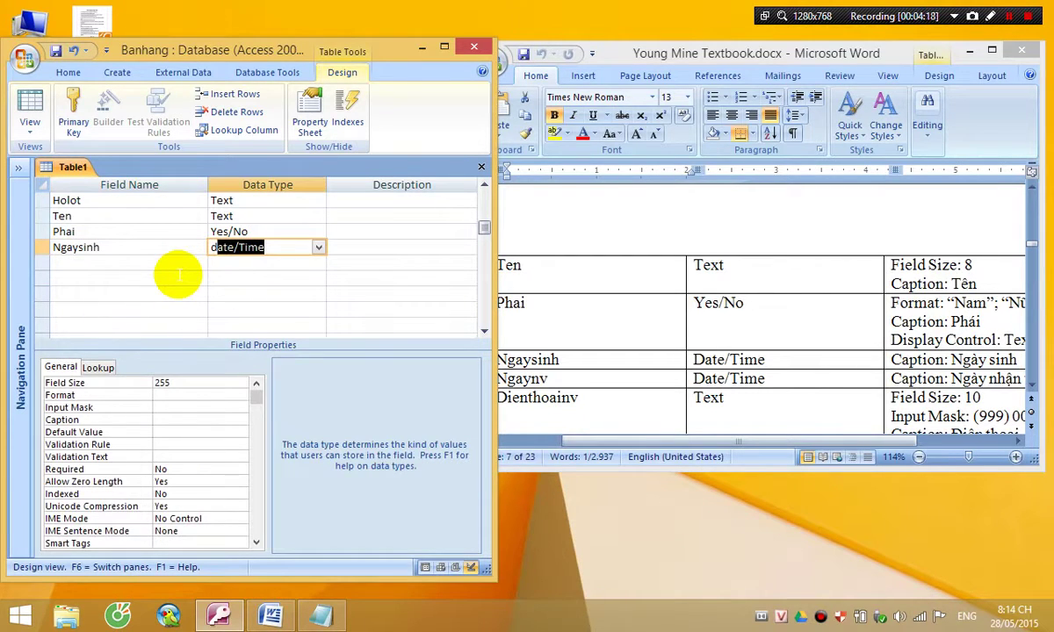
Set the Ngaysinh field's caption to "Ngày sinh"
left_click(176, 395)
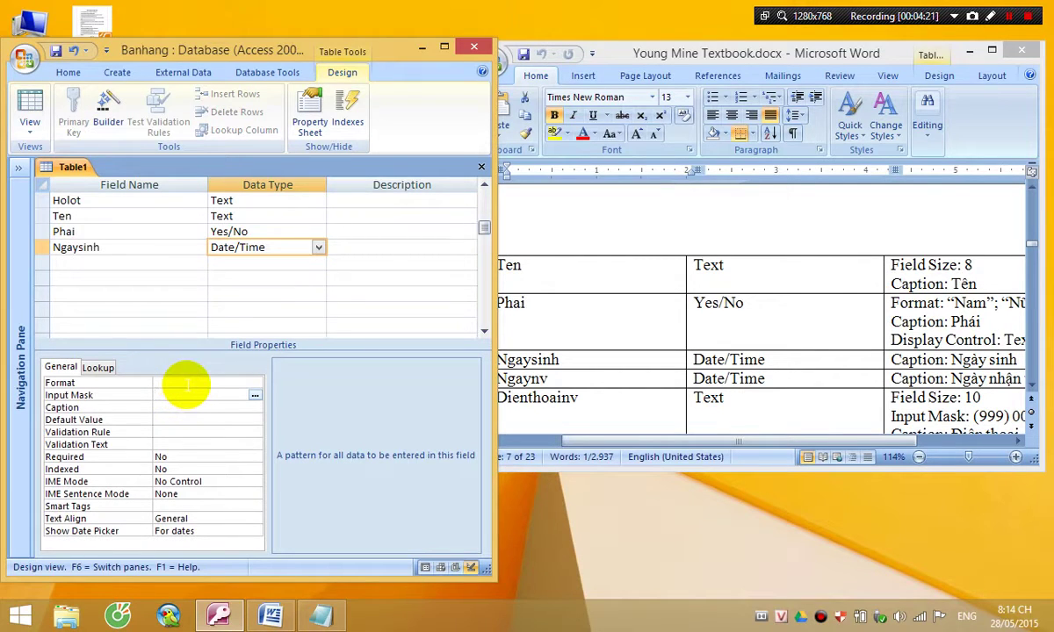
left_click(172, 408)
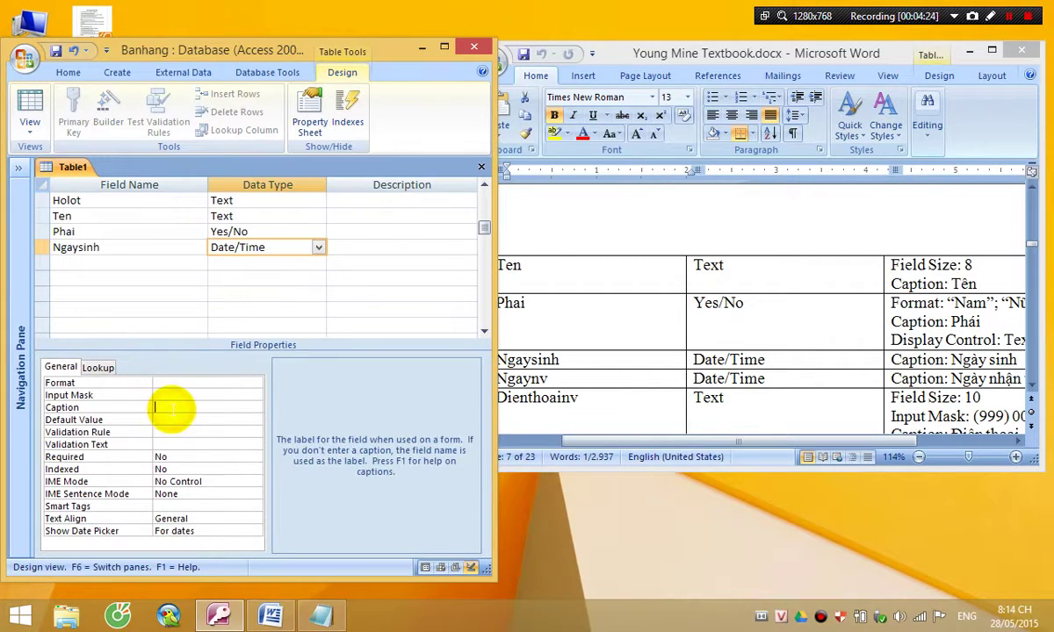
type("Nga")
type("y sinh")
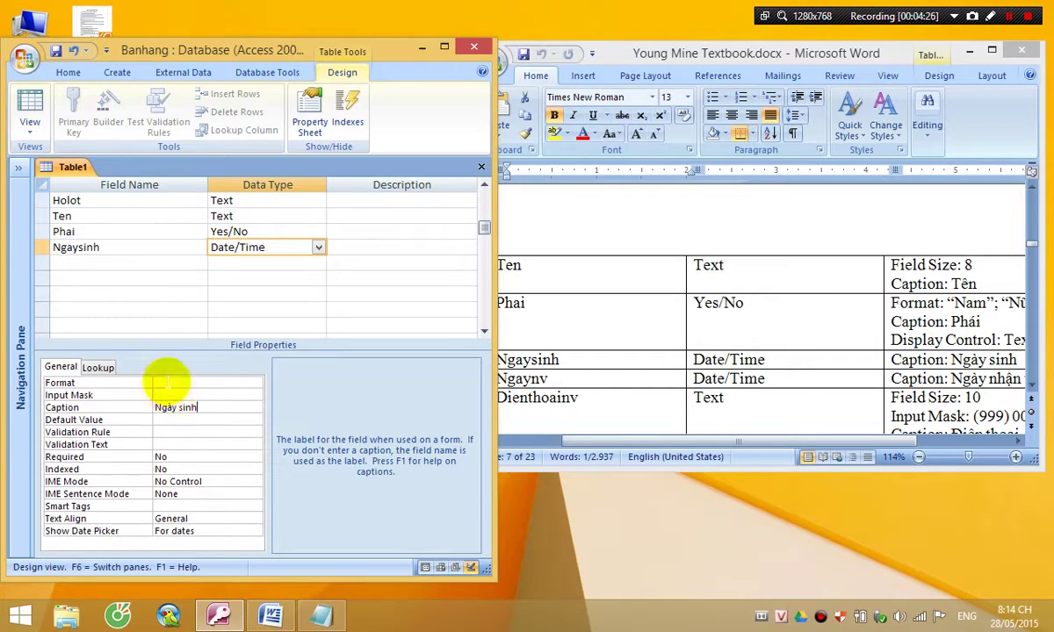
Add a Ngaynv field below Ngaysinh with the Date/Time data type and the caption "Ngày nhận việc"
left_click(129, 265)
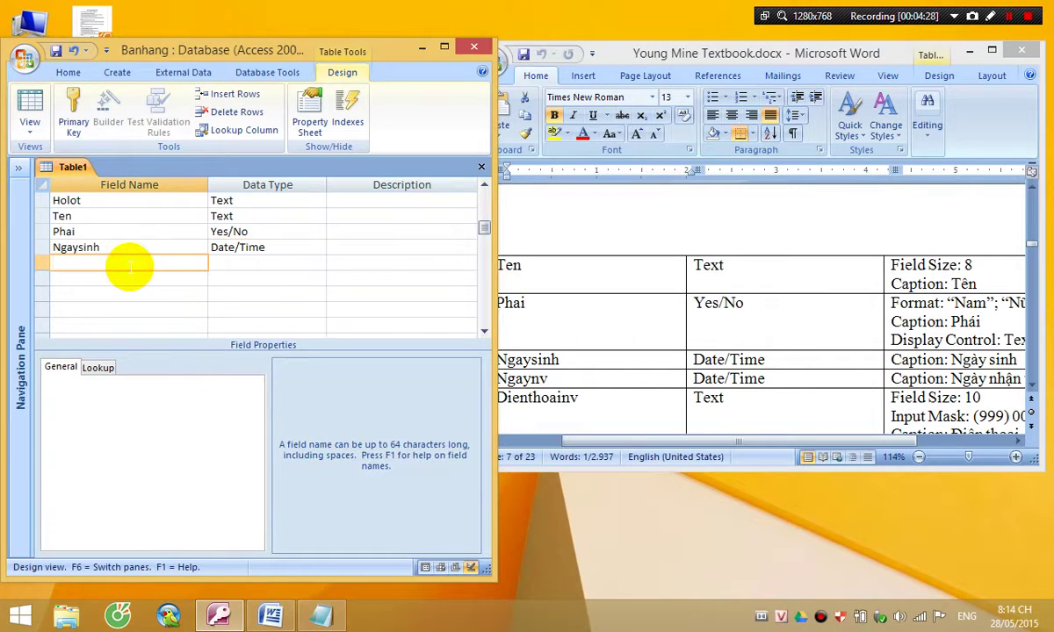
type("Ngaynv")
key("Tab")
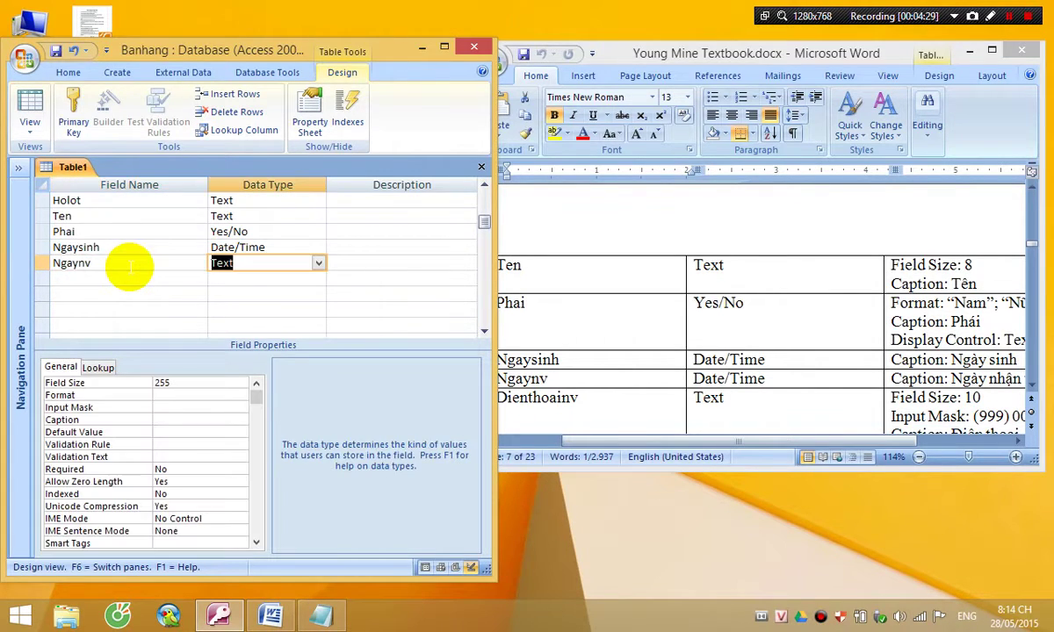
type("d")
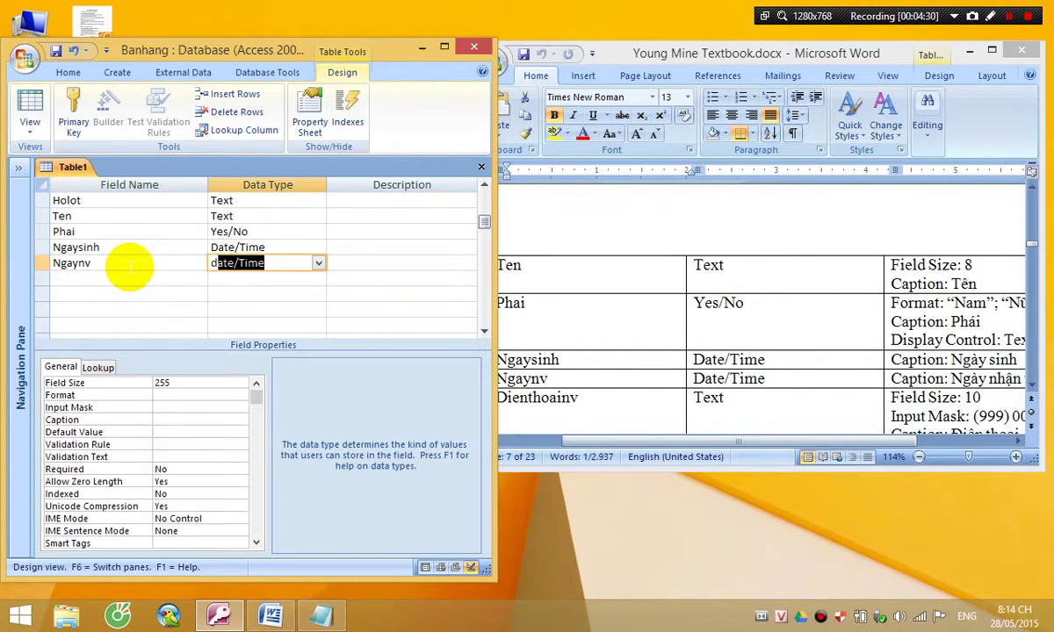
left_click(169, 419)
left_click(158, 406)
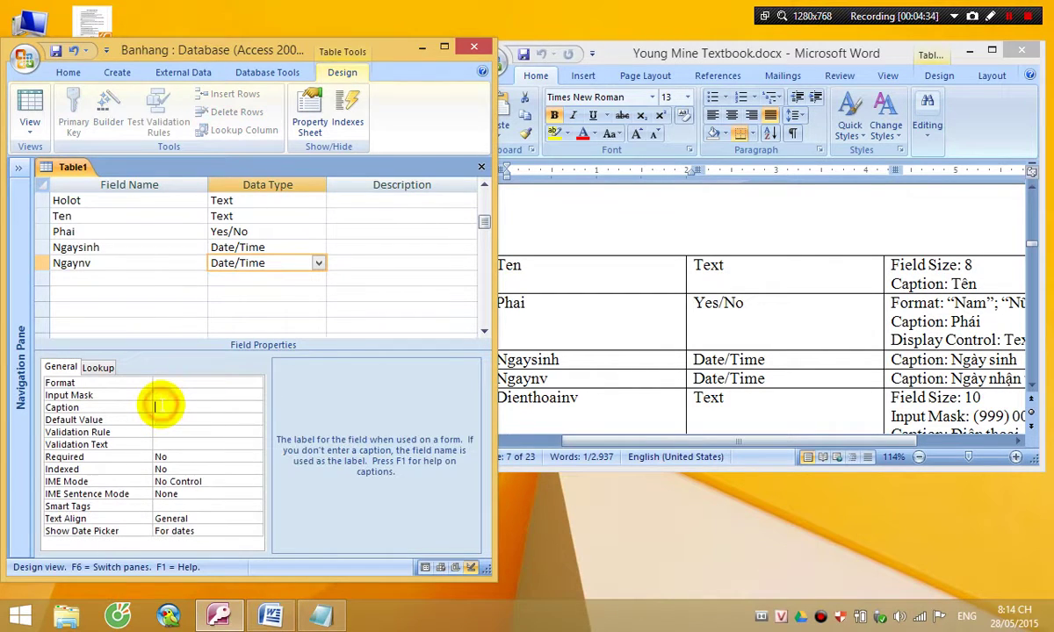
type("Nga")
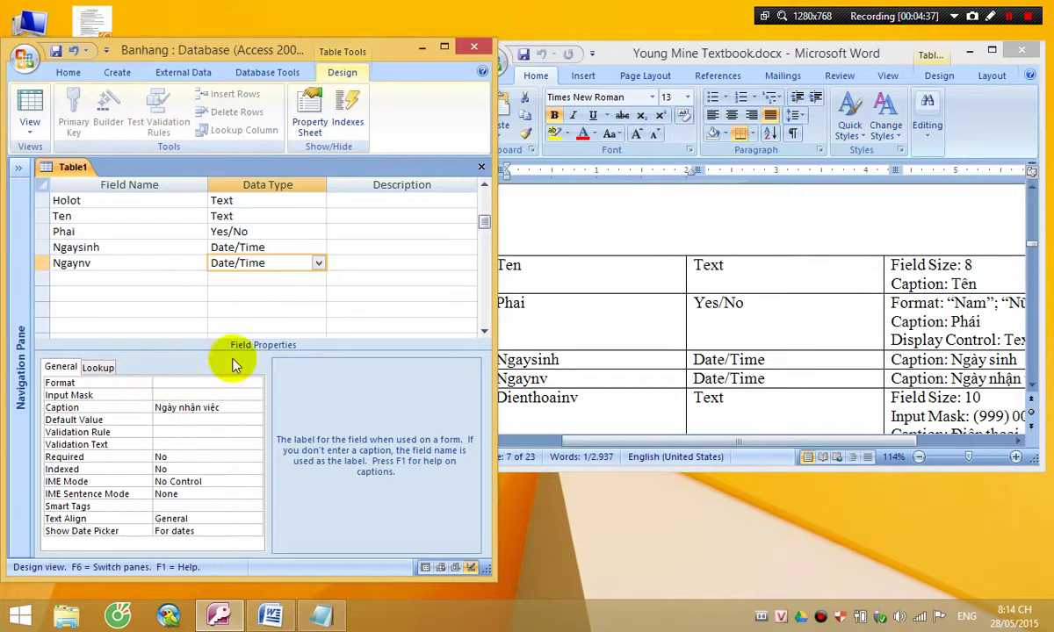
Add a Dienthoainv field with the Text data type and a field size of 10
left_click(104, 277)
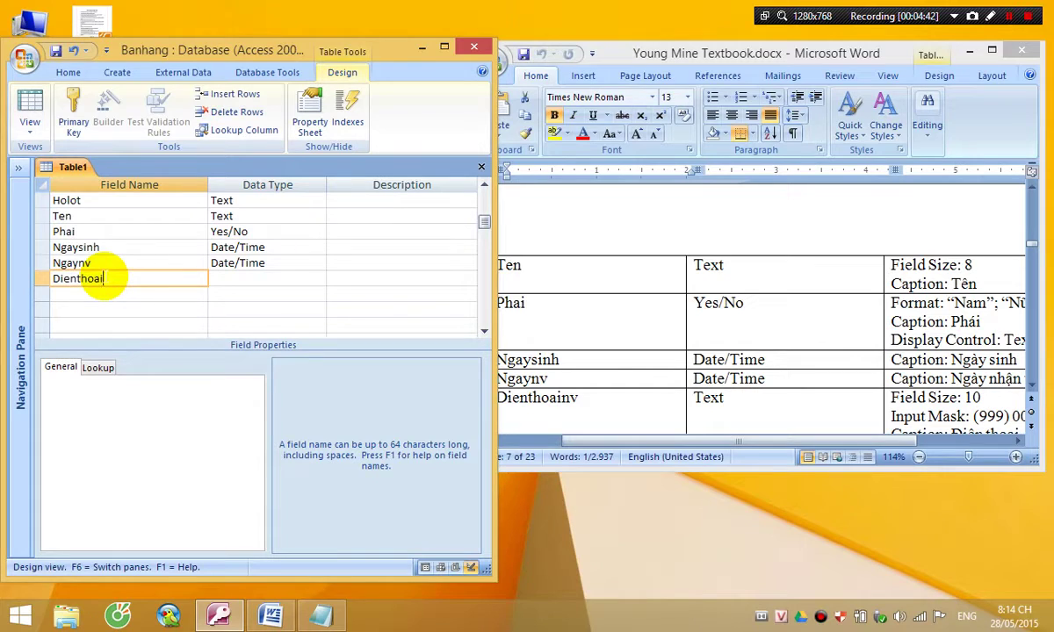
key("Tab")
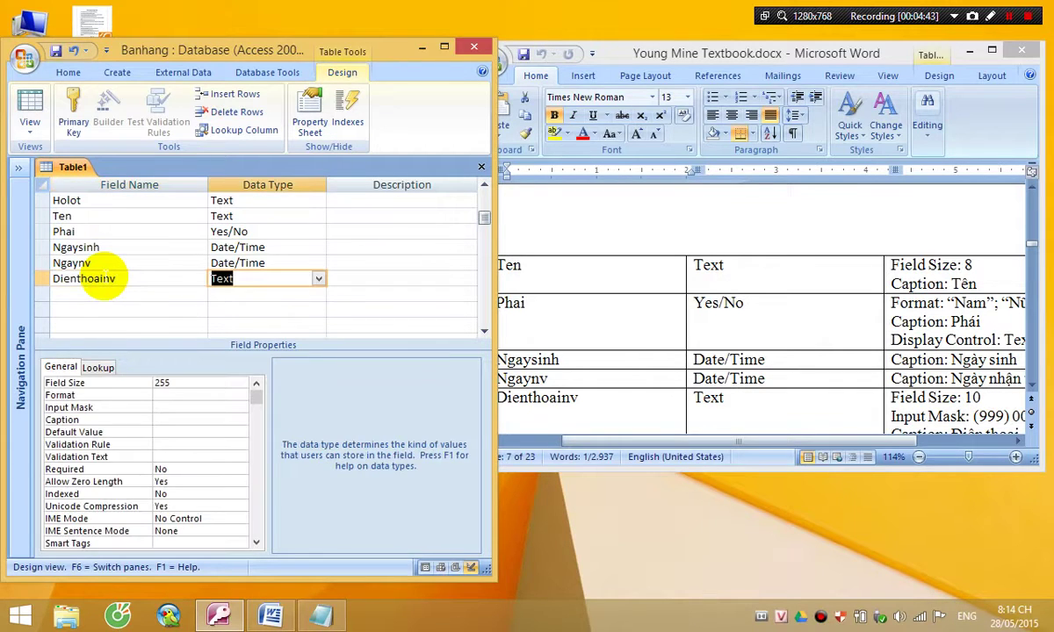
left_click(193, 392)
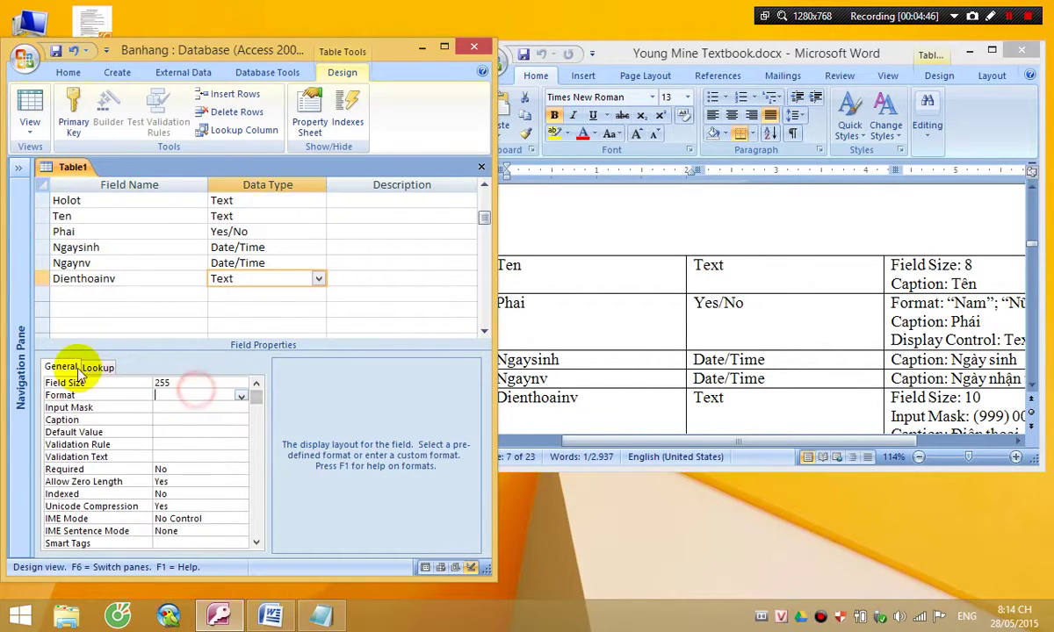
double_click(163, 383)
type("1")
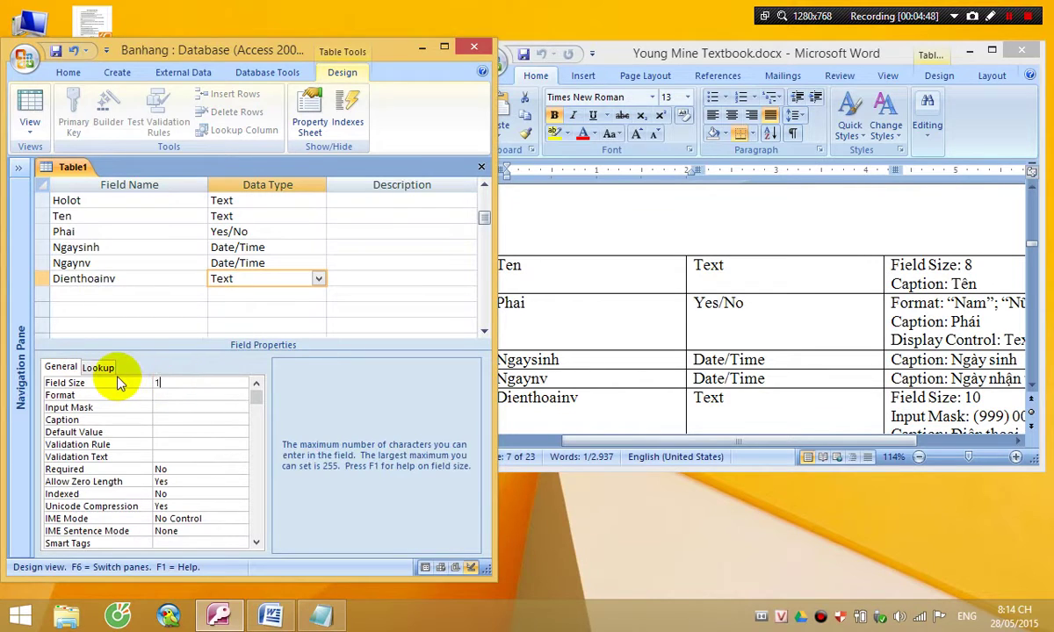
type("0")
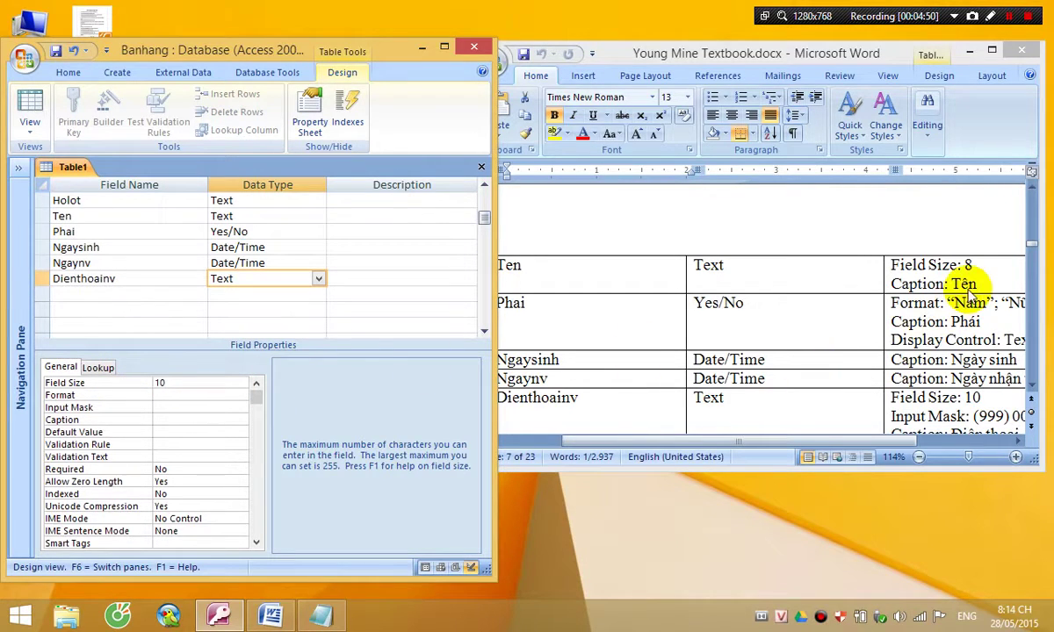
left_click(1032, 390)
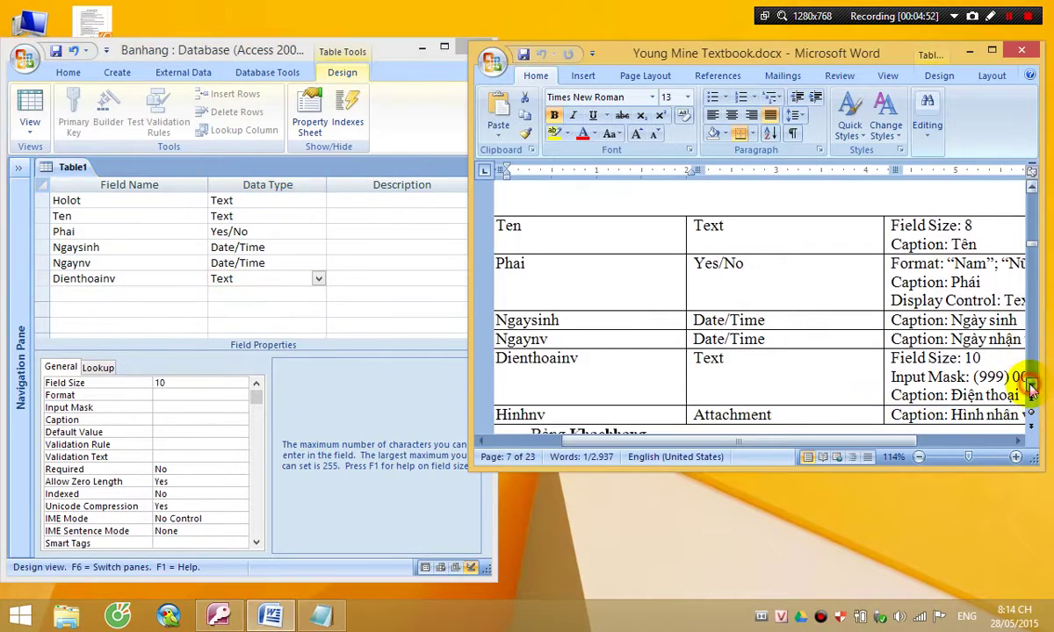
left_click(1032, 391)
left_click_drag(870, 441, 929, 447)
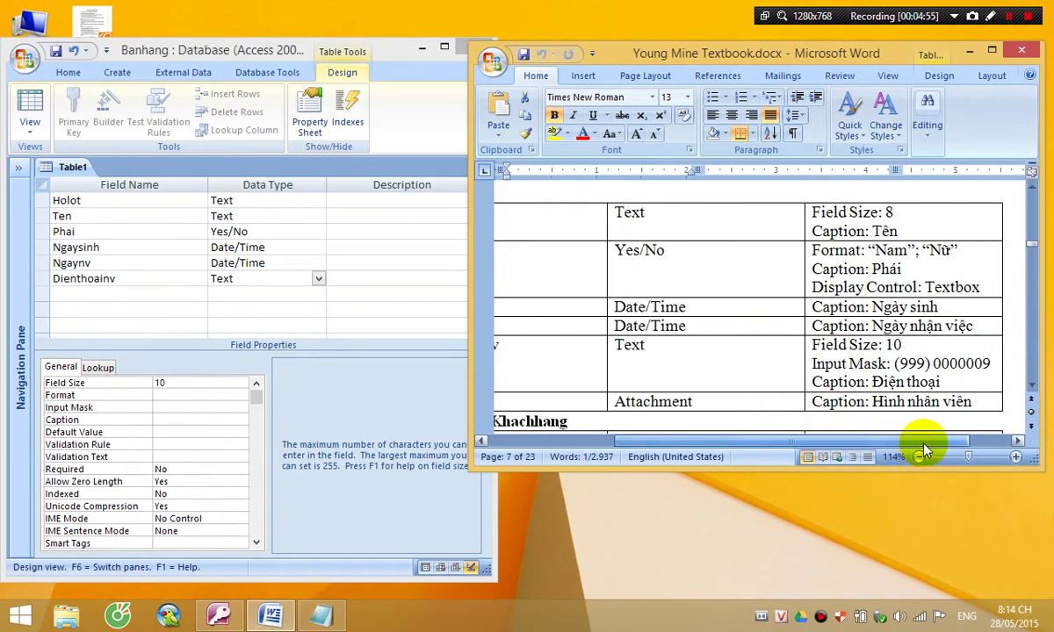
left_click(141, 283)
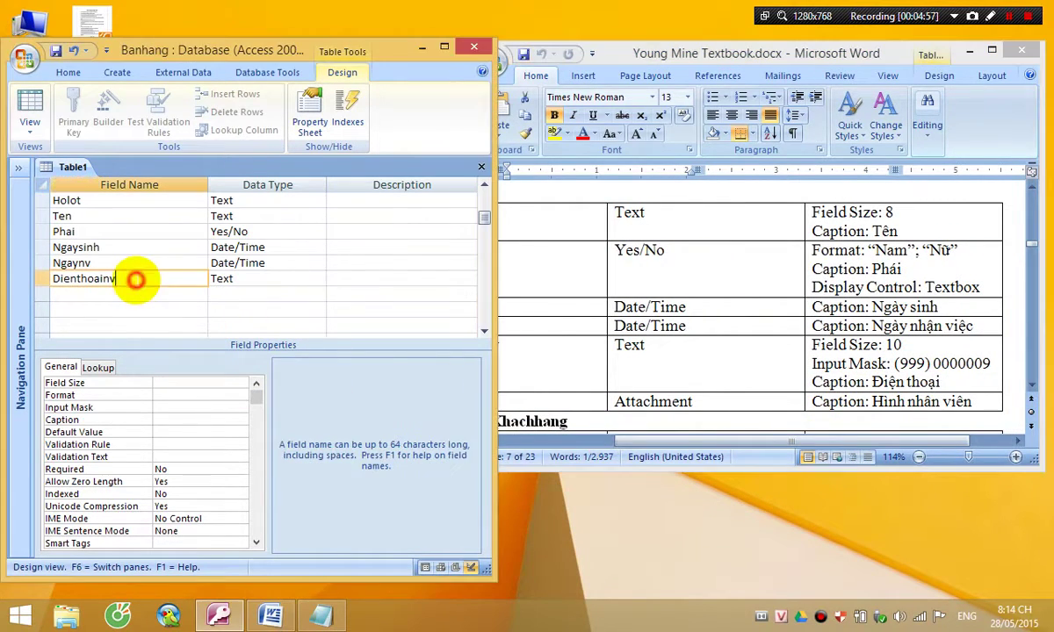
left_click(164, 408)
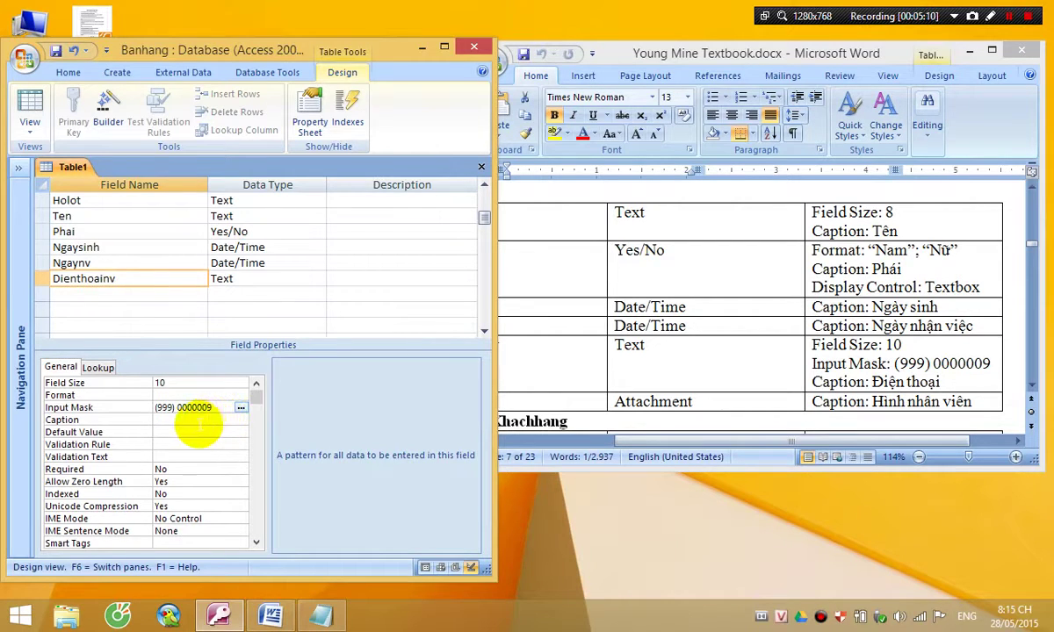
left_click(197, 421)
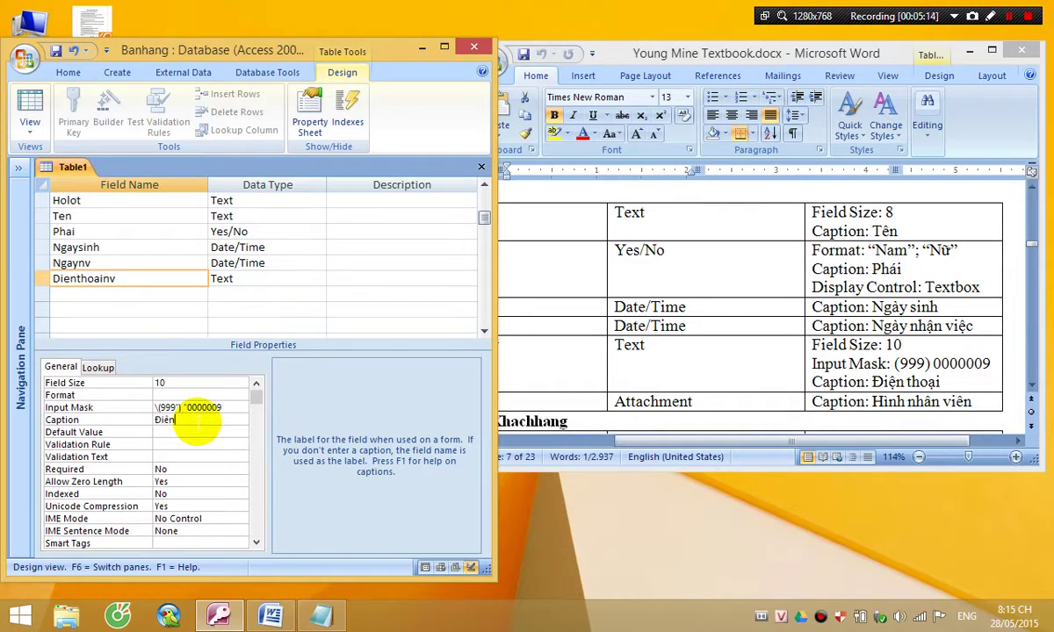
type("Điện thoại")
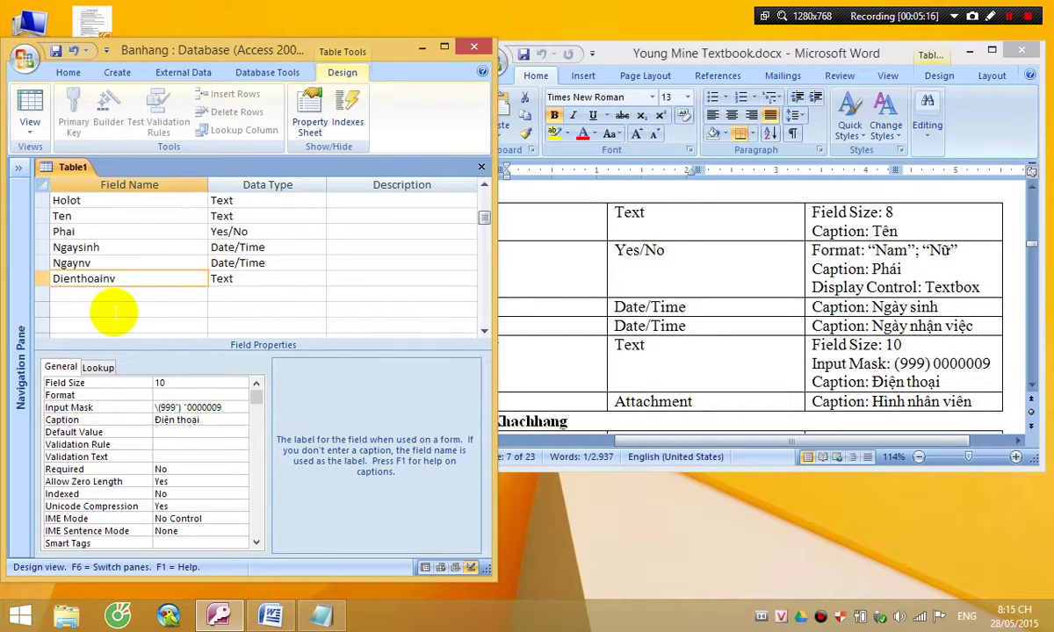
Look up the last Nhanvien field in the Word specification and add it in Access as Hinhnv with the Attachment data type
left_click(106, 294)
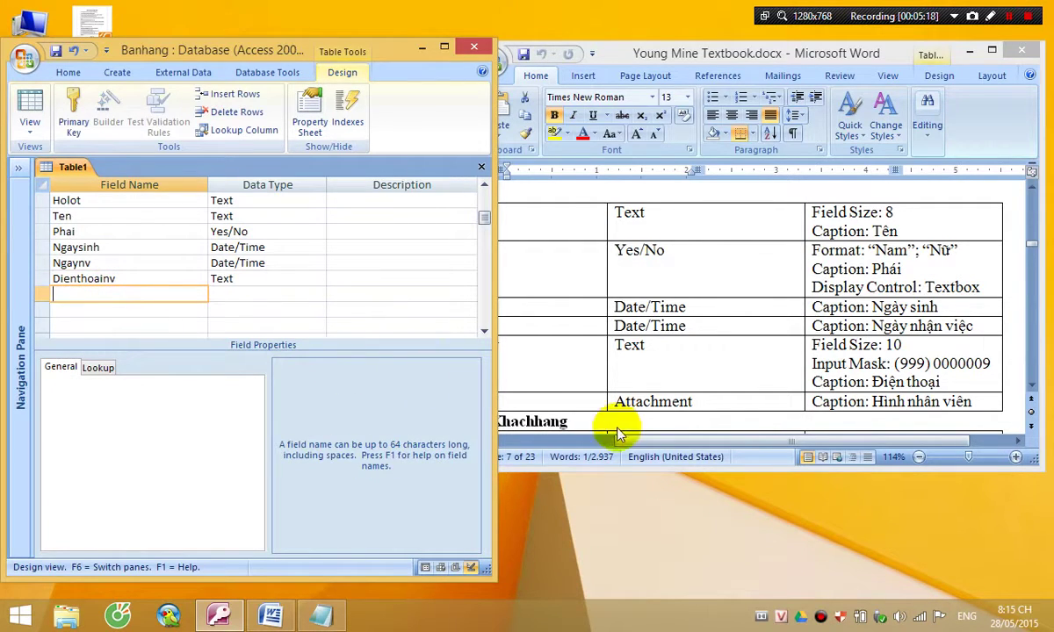
left_click_drag(618, 441, 527, 441)
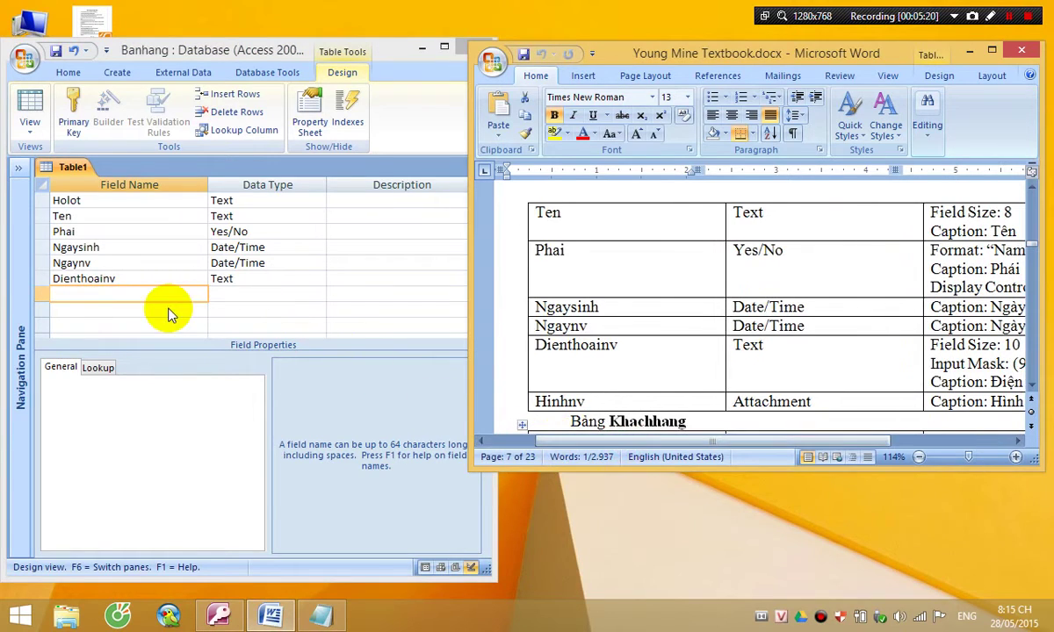
left_click(146, 291)
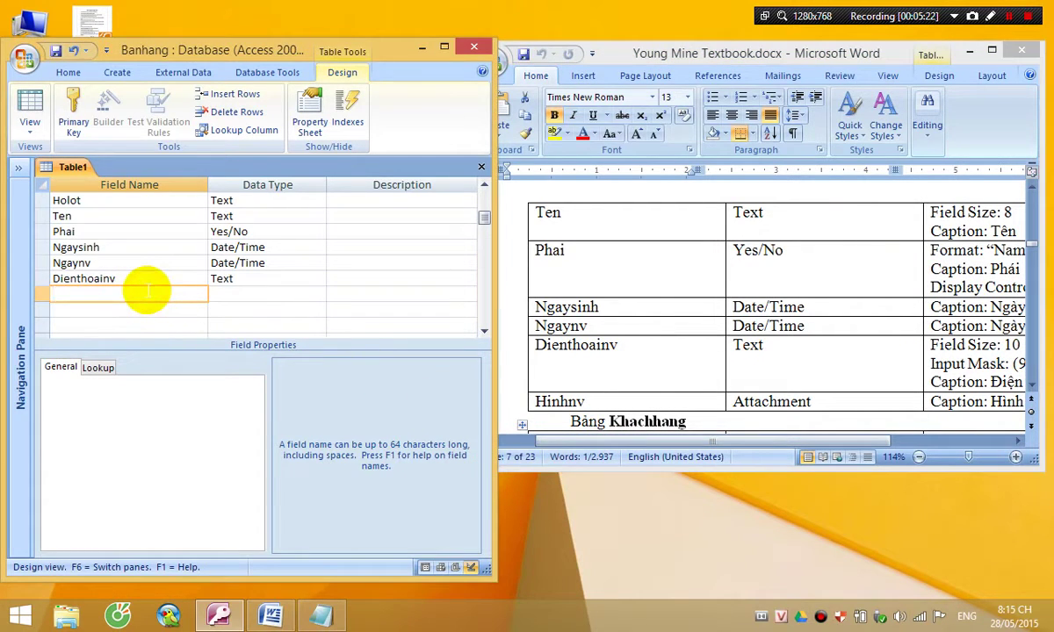
type("Hinhnv")
key("Tab")
type("a")
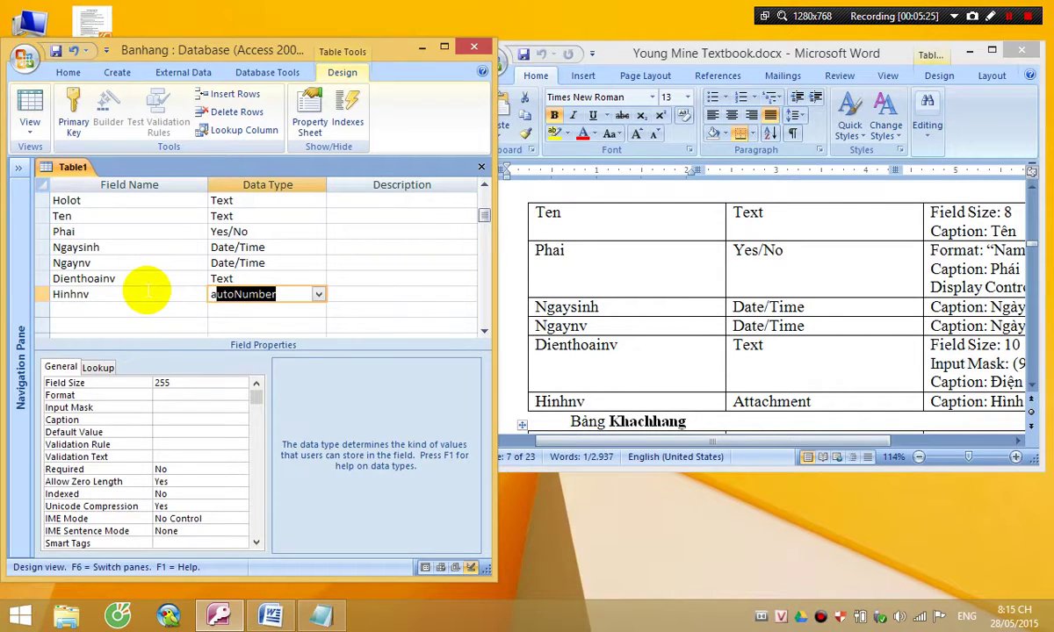
type("t")
key("Tab")
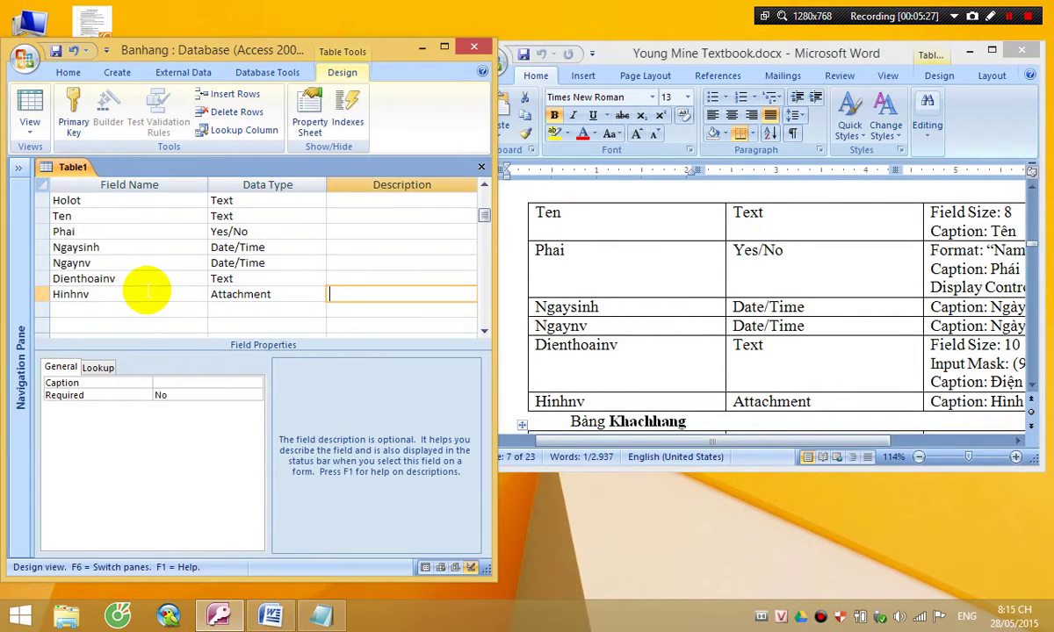
Set Hinhnv's caption to "Hình nhân viên" and make Manv the table's primary key
left_click(158, 383)
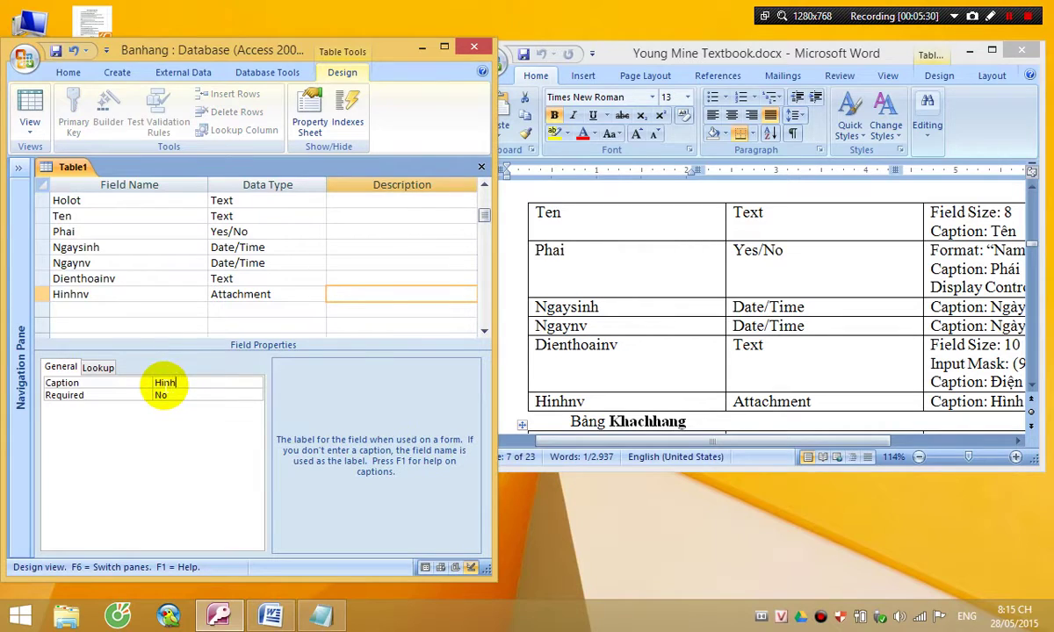
type("Hinh nhana vieen")
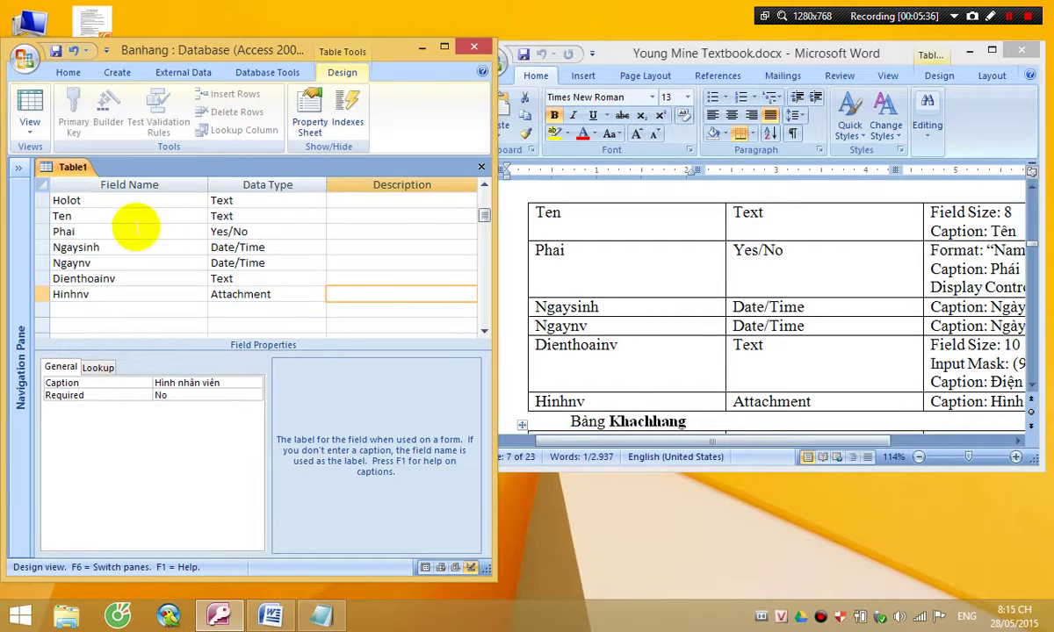
scroll(482, 219, "down", 10)
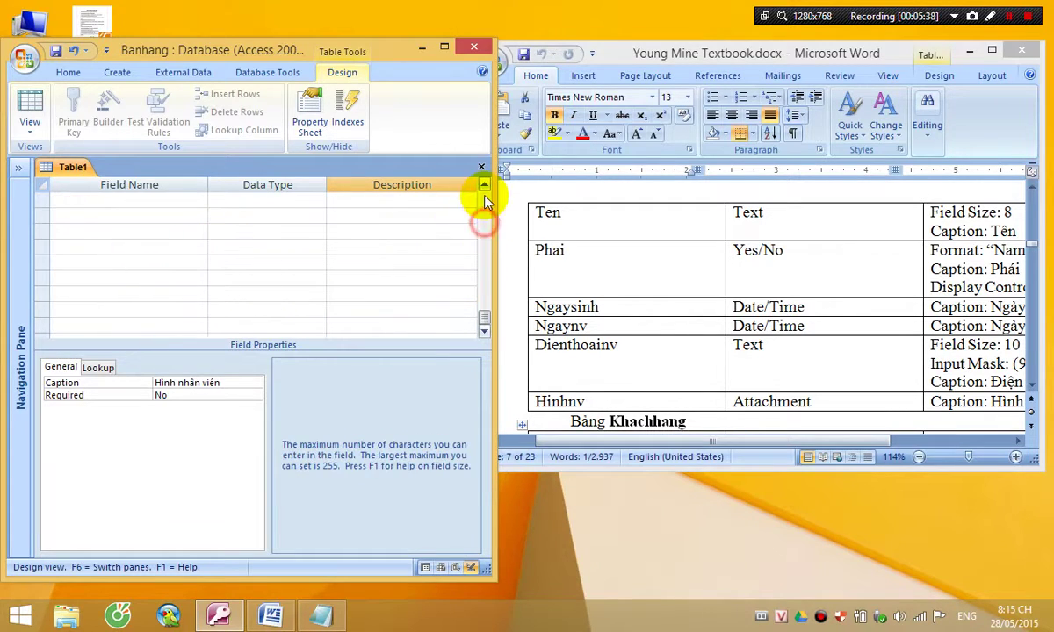
left_click(485, 205)
left_click(484, 207)
left_click(485, 209)
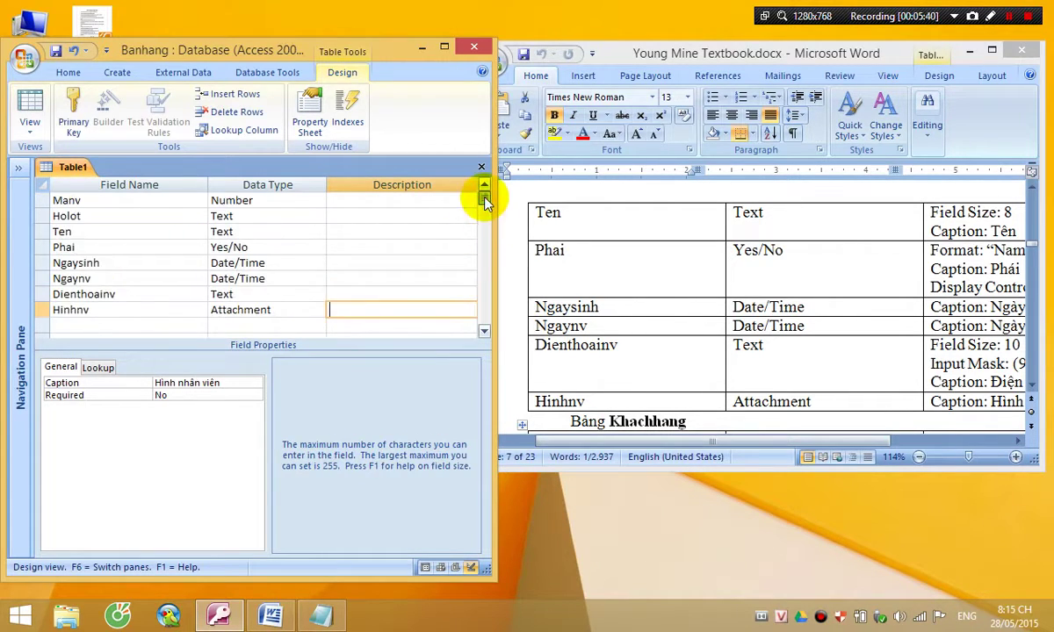
left_click(41, 201)
left_click(75, 103)
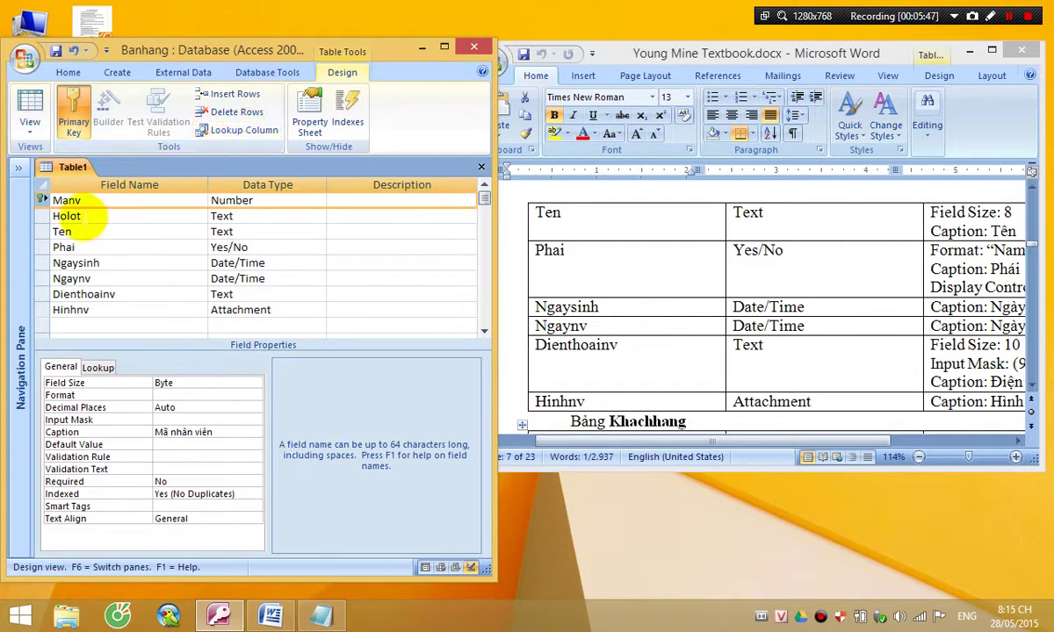
Save the table under the name Nhanvien and close it
left_click(55, 51)
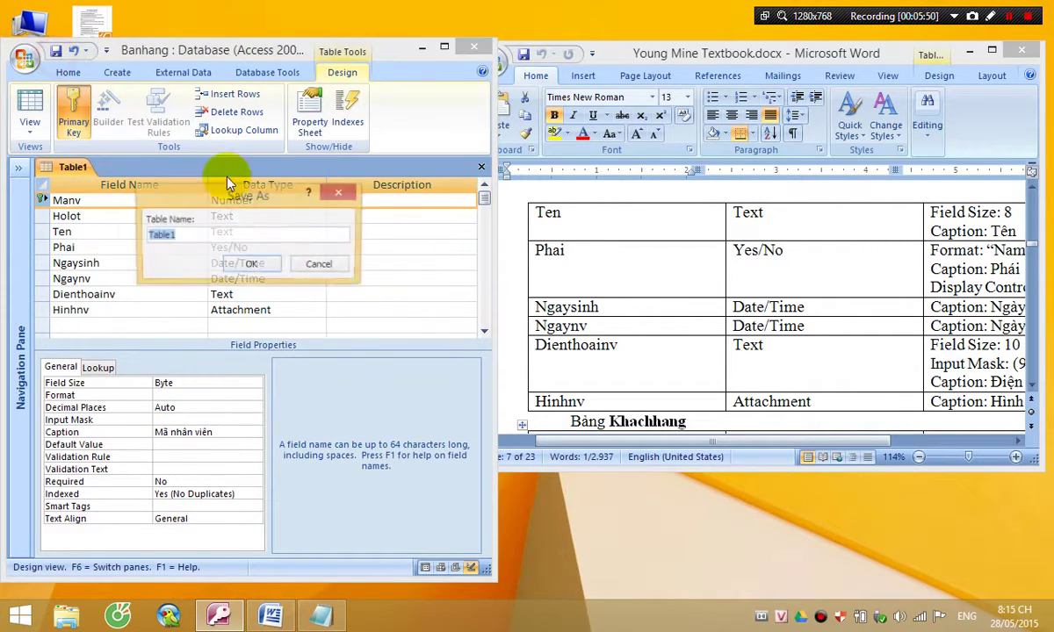
type("Nhanvie")
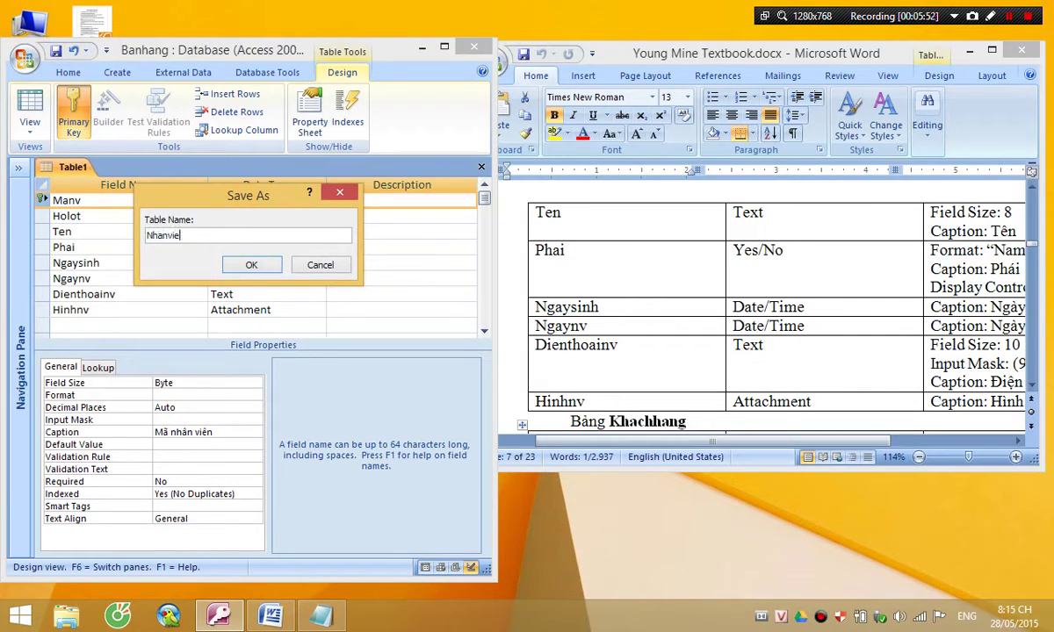
type("n")
key("Return")
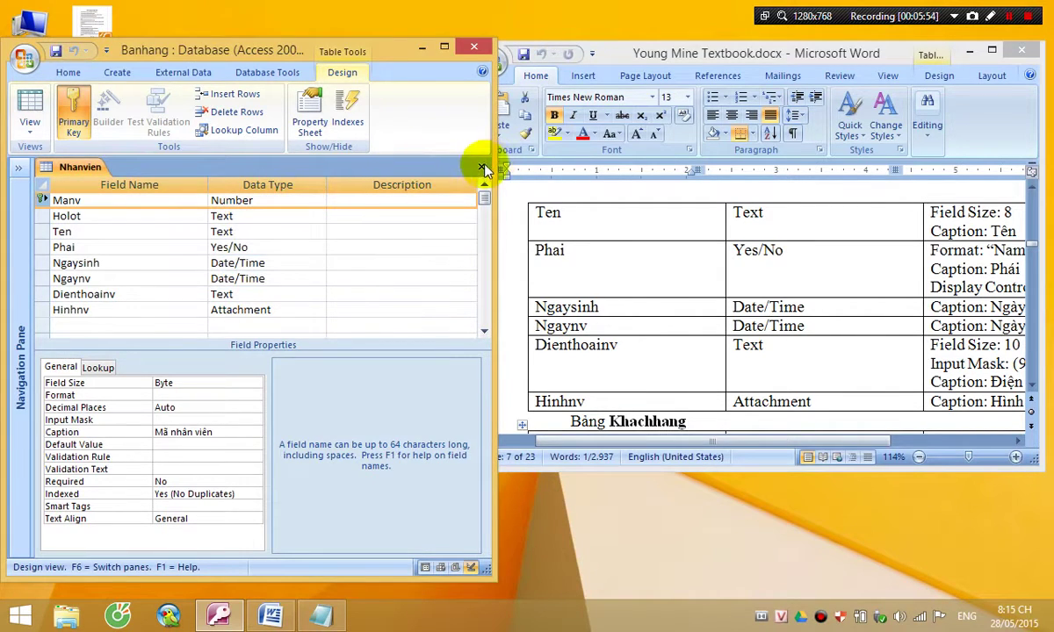
left_click(482, 167)
Create a new table in Design view and bring up the Khachhang table's specification in Word
left_click(113, 75)
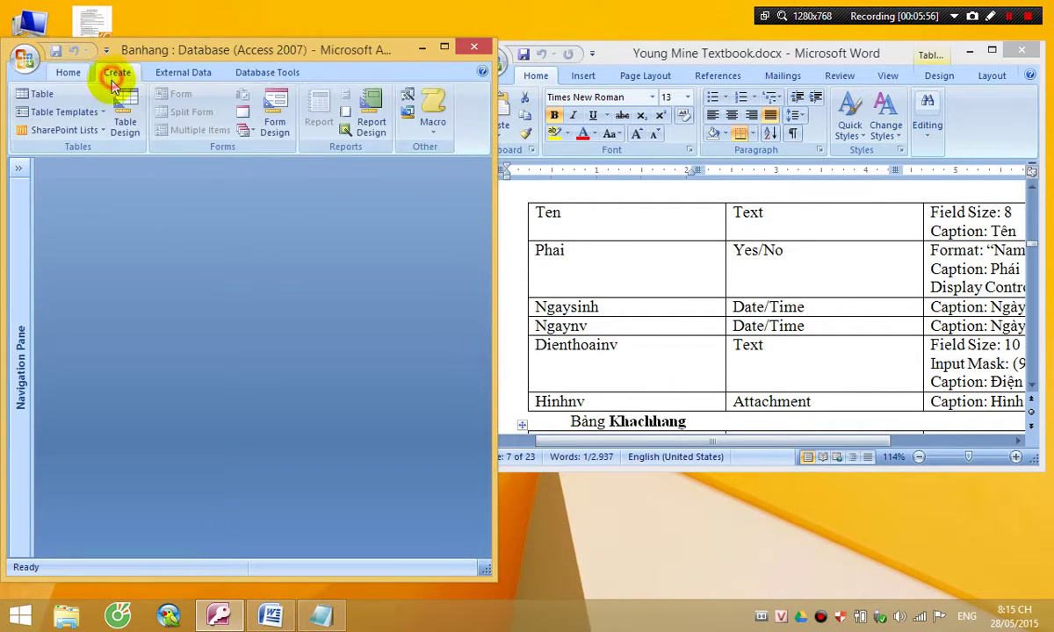
left_click(127, 118)
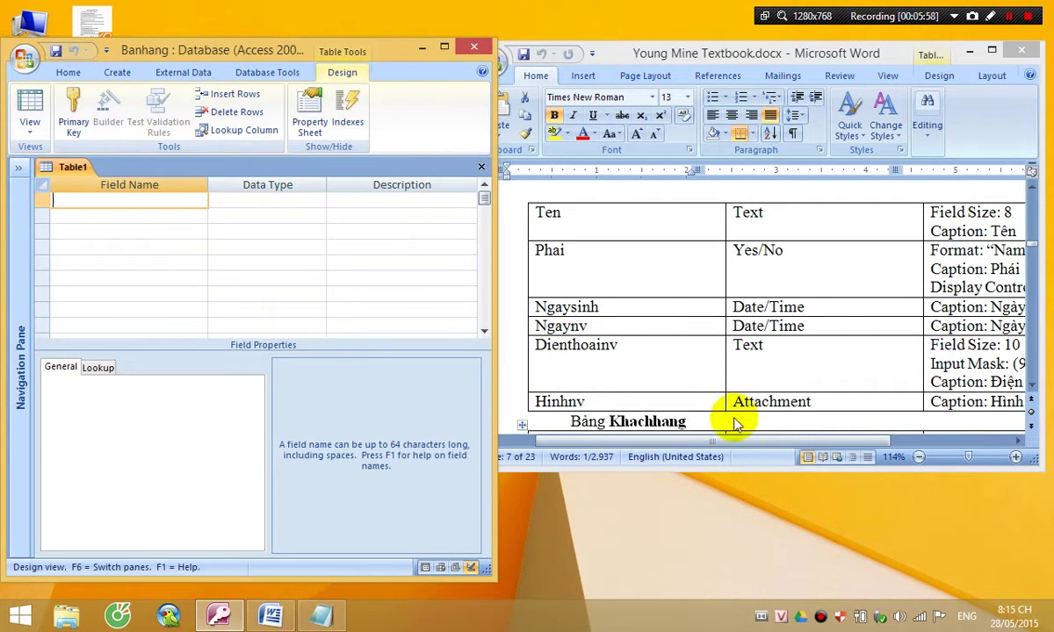
left_click(1032, 389)
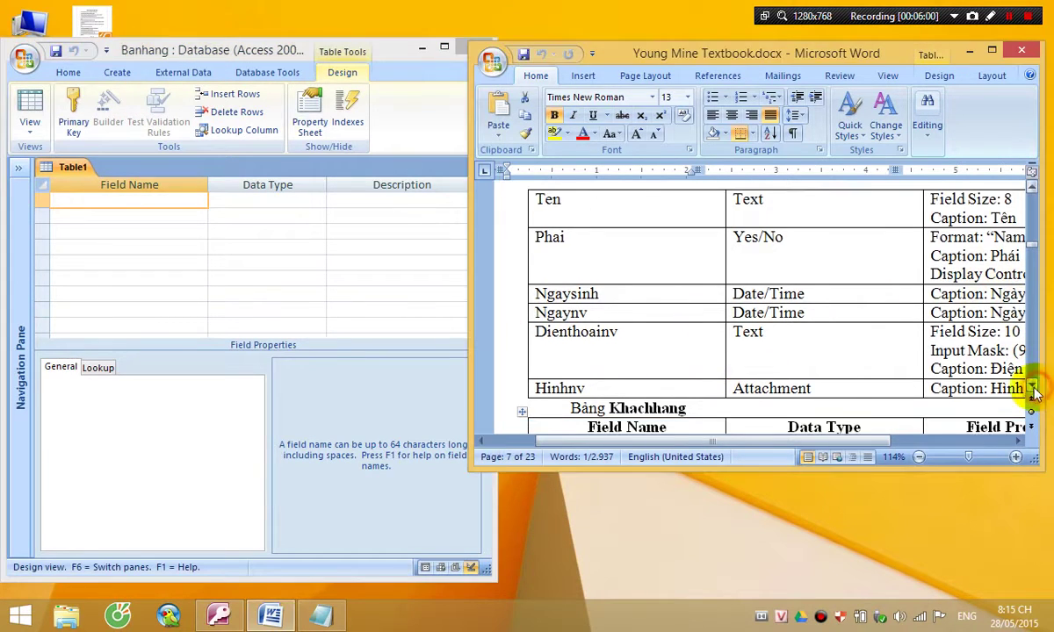
left_click(1032, 387)
left_click(1032, 387)
left_click(1032, 388)
left_click(1031, 387)
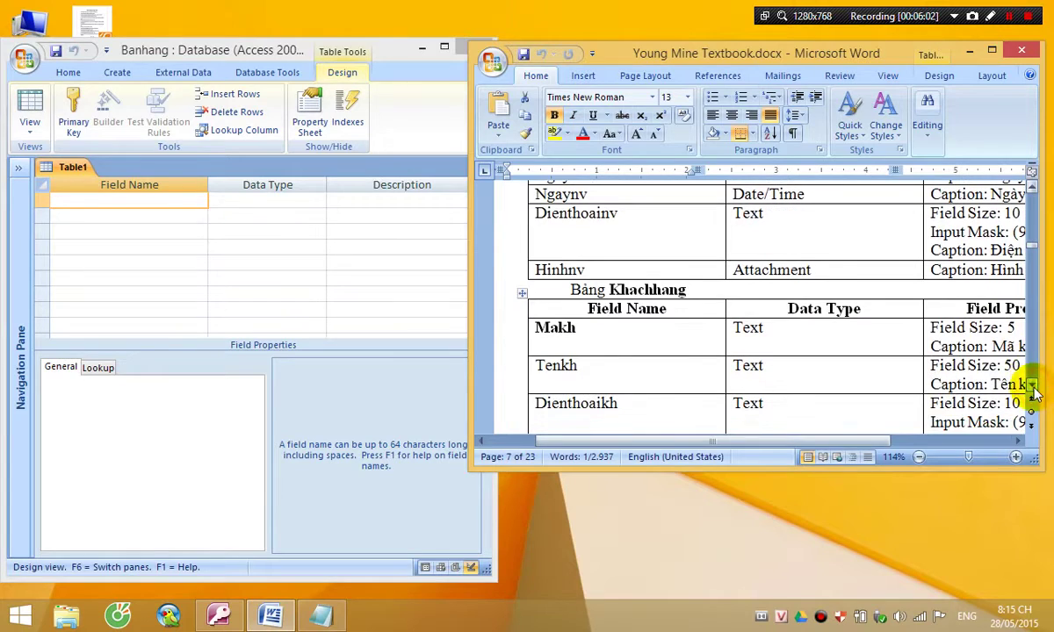
In Access, add a Makh field with the Text data type, a field size of 5 and the caption "Mã khách hàng"
left_click(156, 202)
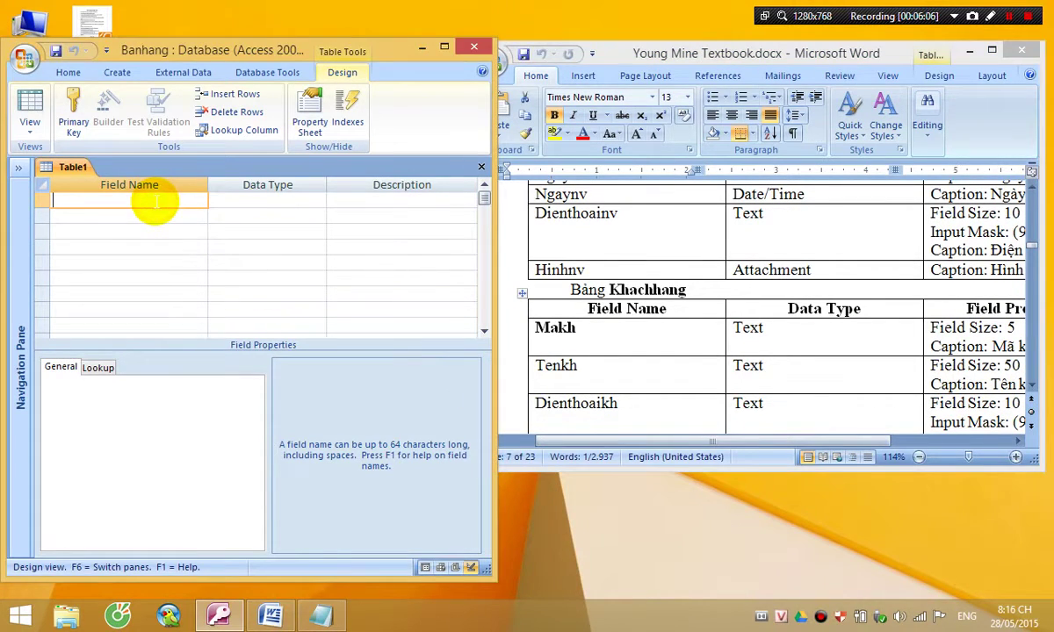
type("Makh")
key("Tab")
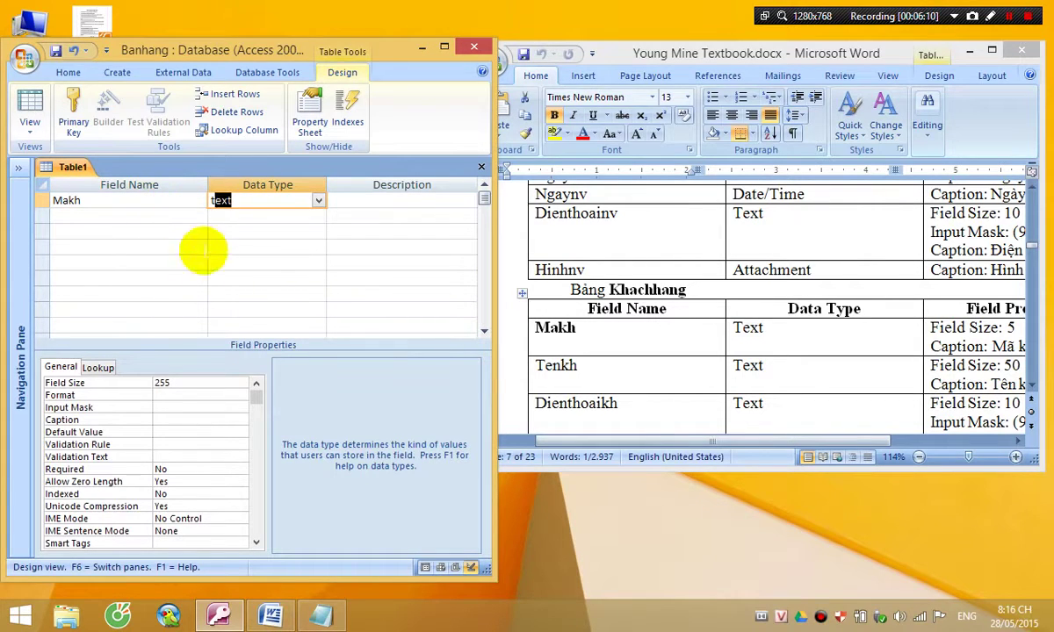
double_click(162, 383)
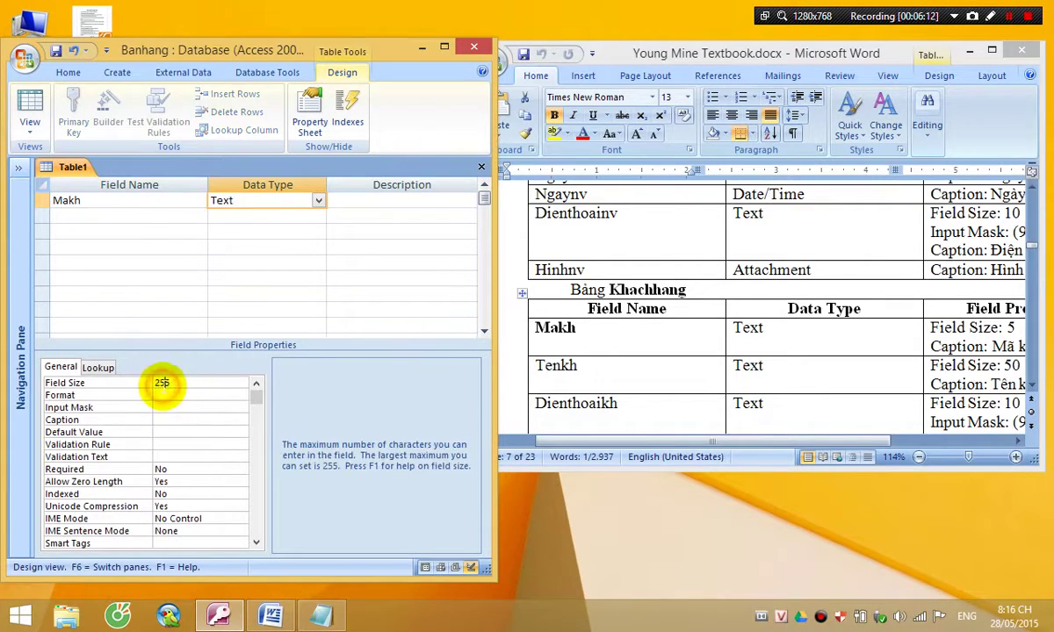
type("5")
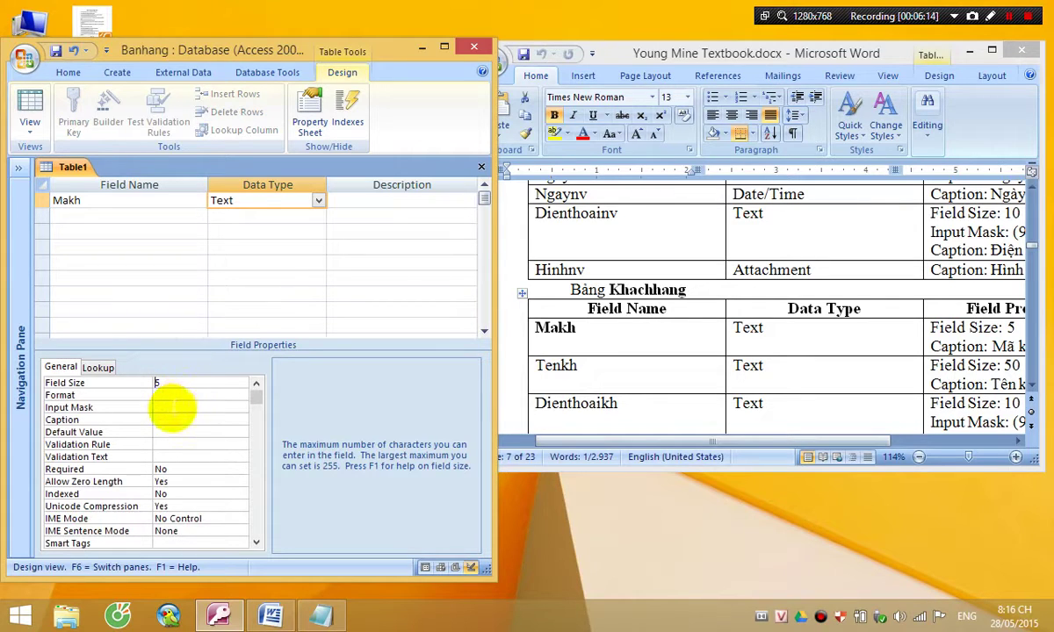
left_click(161, 418)
type("Ma")
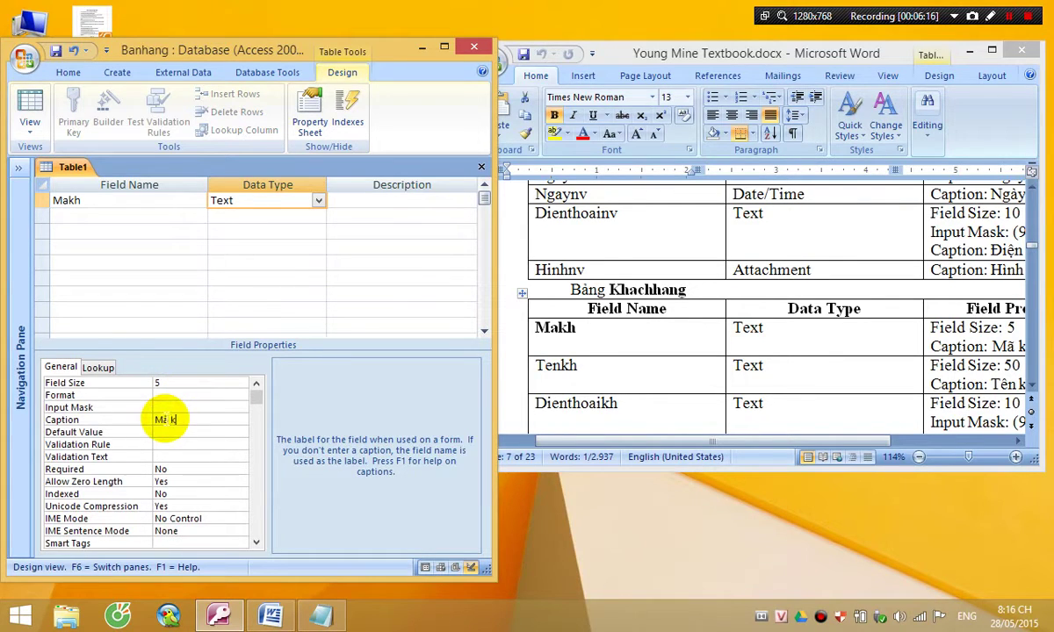
type(" khach han")
type("g")
Add a Tenkh field below Makh with the Text data type, field size 50 and the caption "Tên khách hàng"
left_click(161, 218)
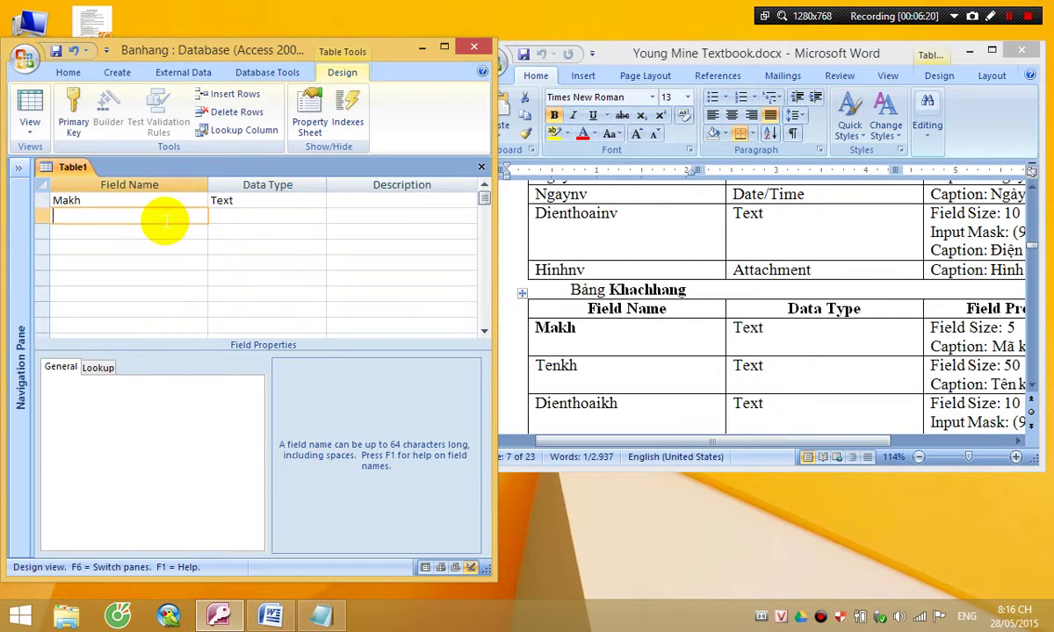
type("Tenkh")
key("Tab")
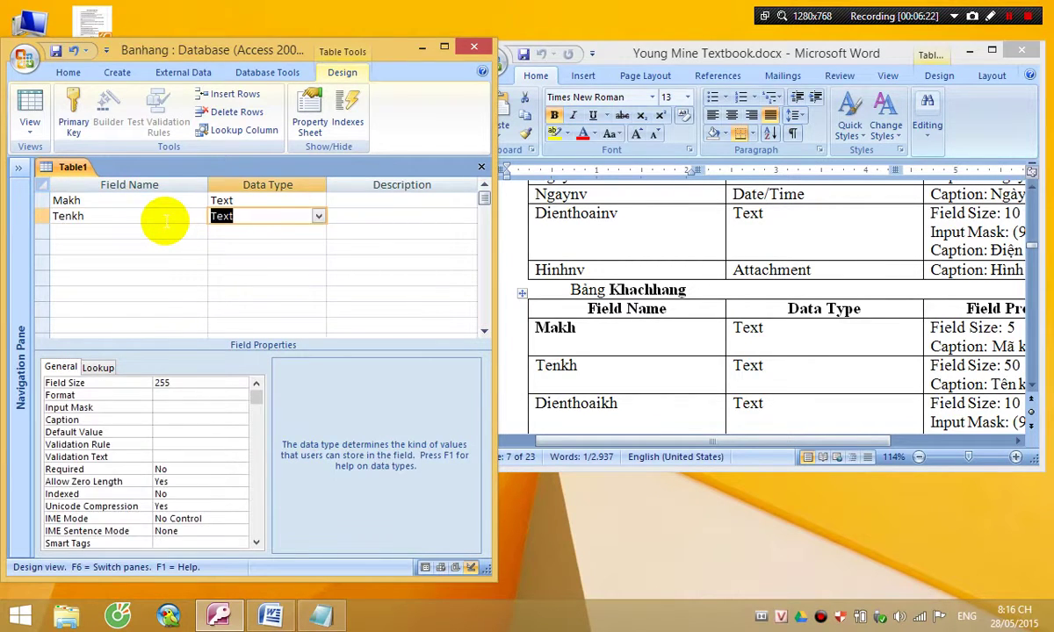
key("Tab")
left_click(164, 382)
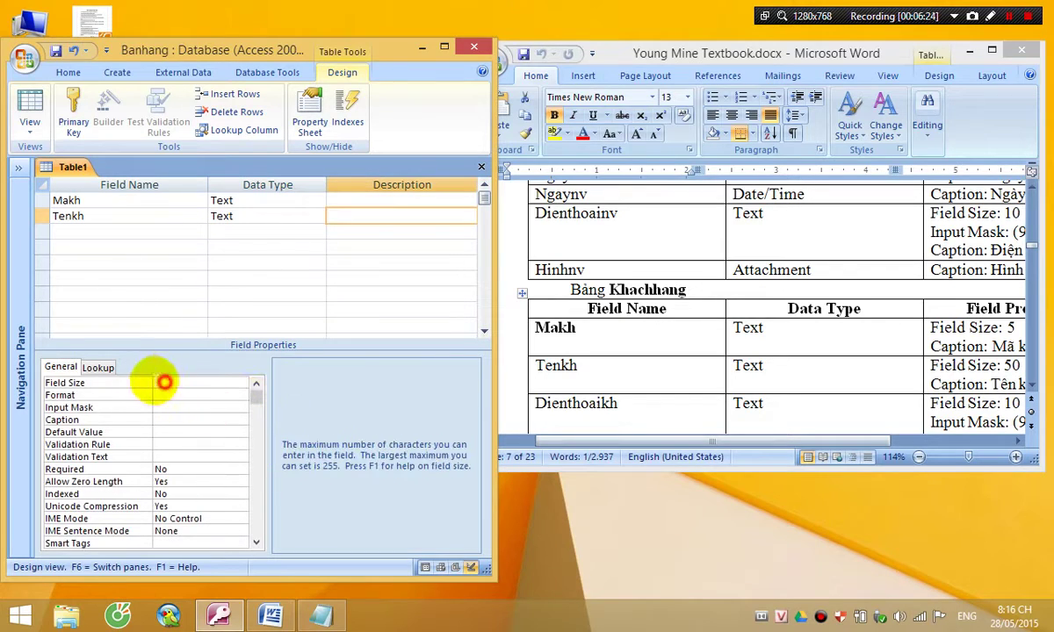
type("5")
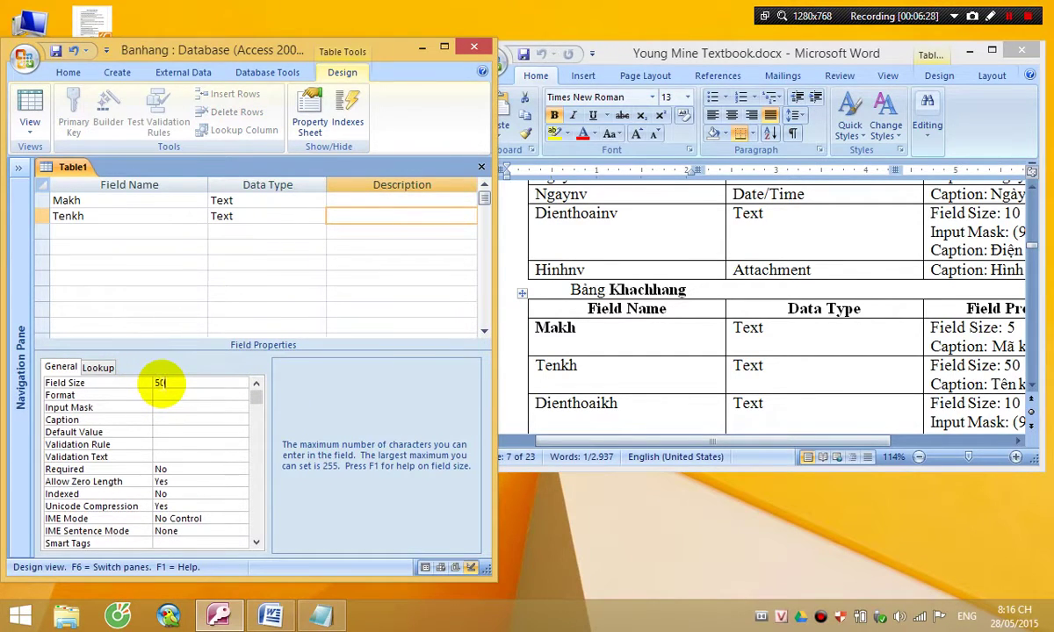
type("0")
left_click(164, 420)
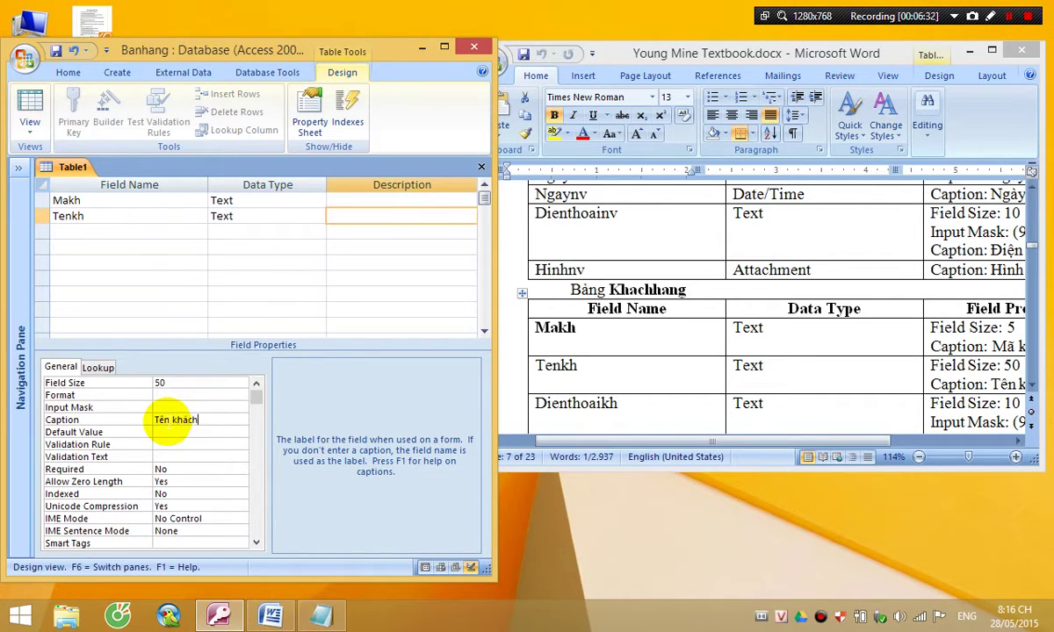
type("Tên khách hang")
Look up the third Khachhang field in Word and add it in Access as Dienthoaikh, Text data type, with field size 10
left_click(113, 232)
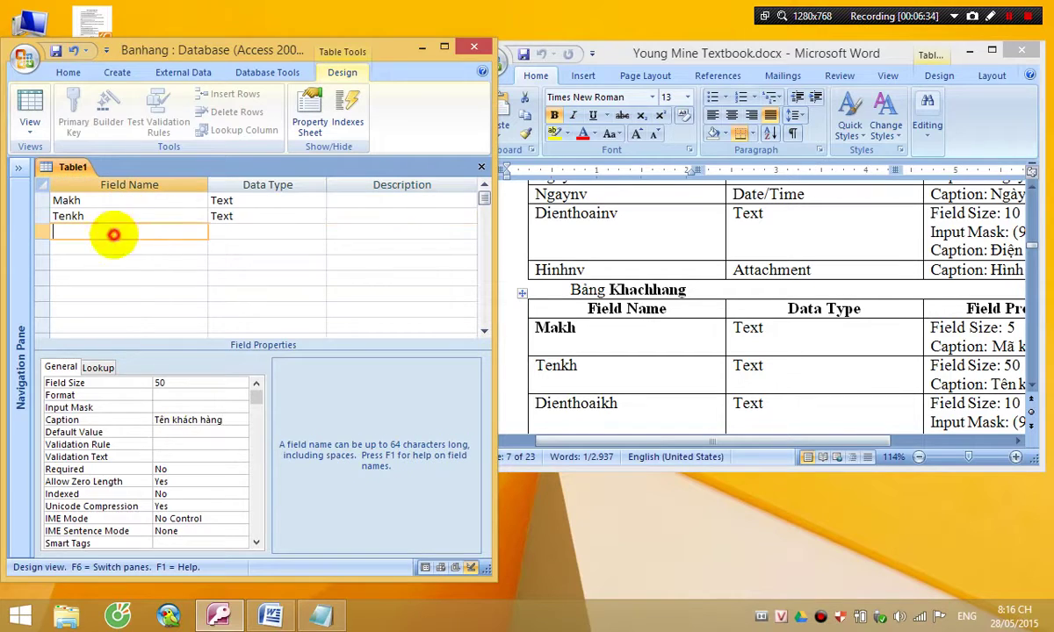
left_click(630, 395)
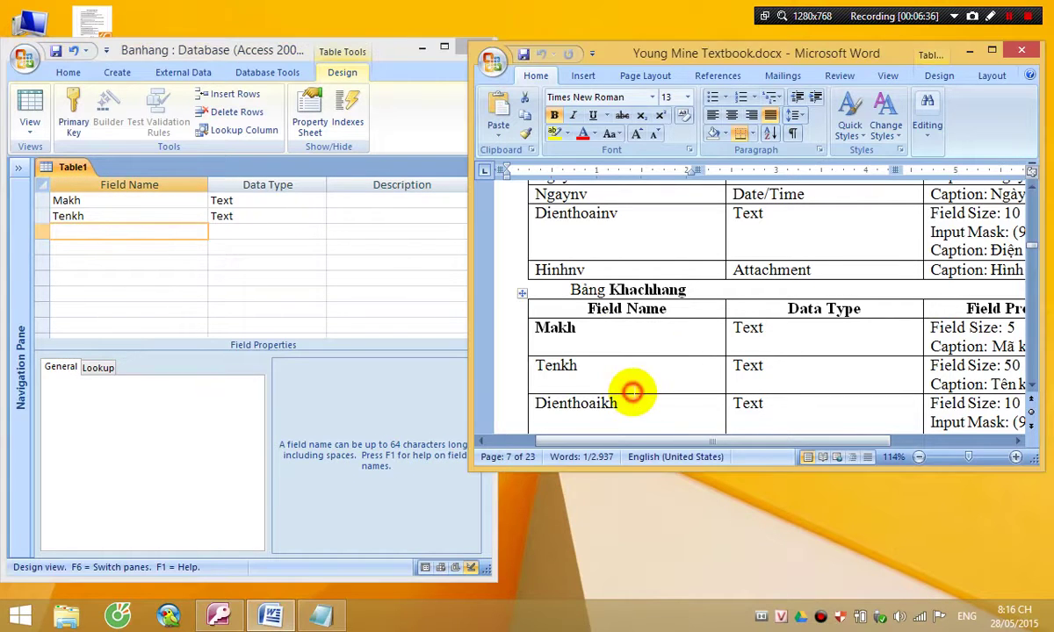
scroll(632, 392, "down", 1)
scroll(630, 396, "down", 3)
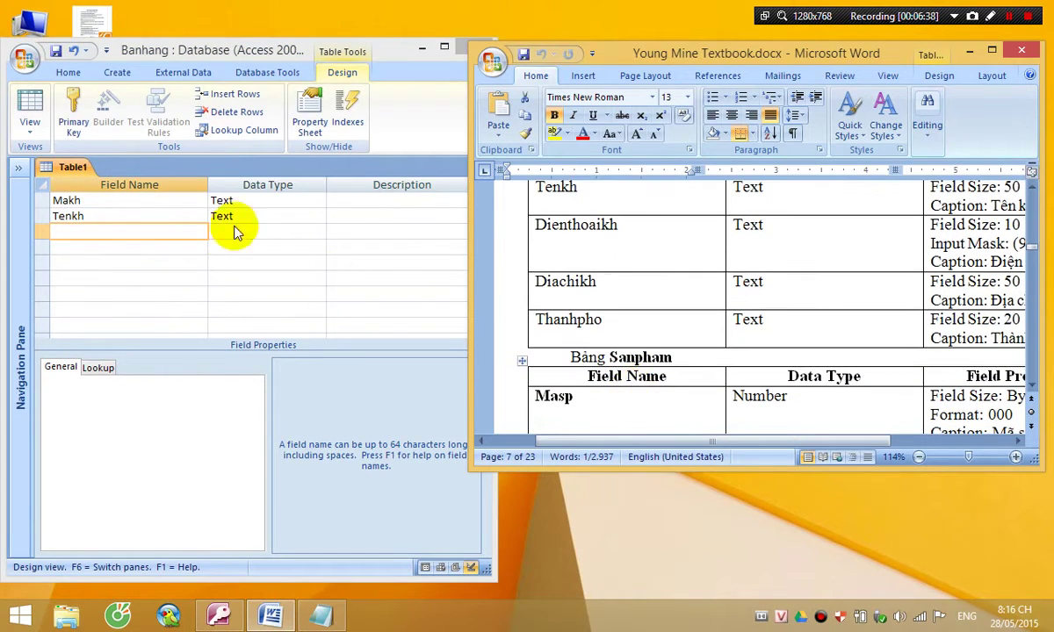
left_click(158, 234)
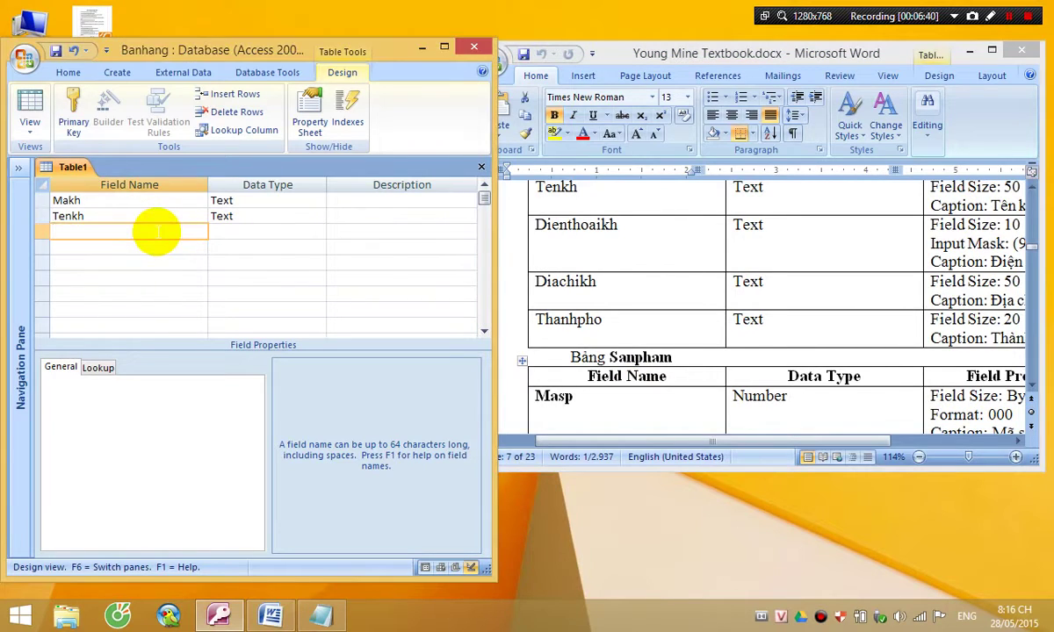
type("Dienthoaikh")
key("Tab")
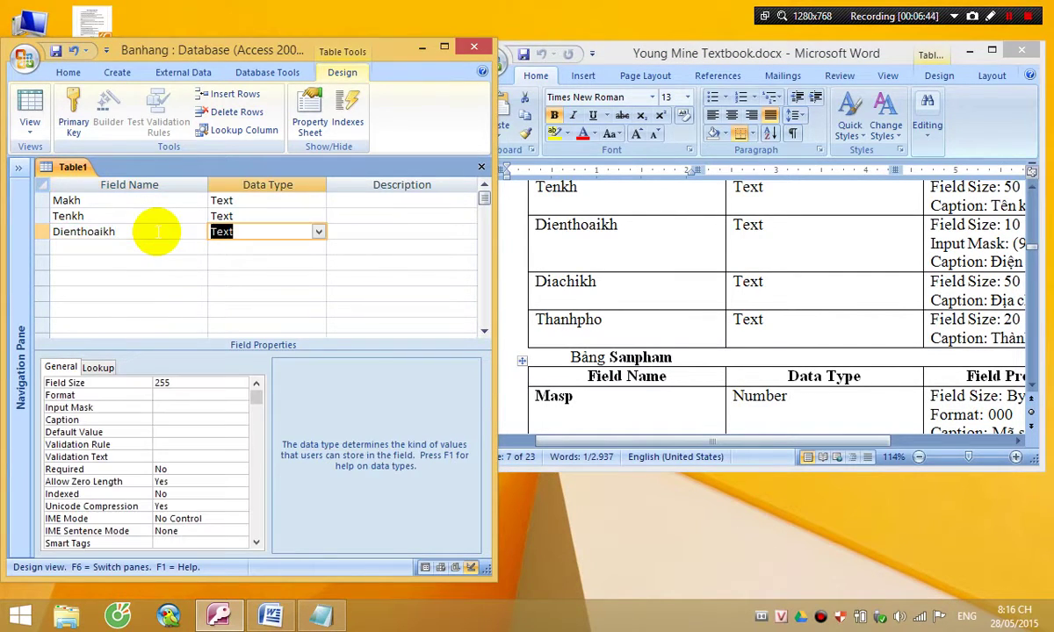
type("t")
key("Tab")
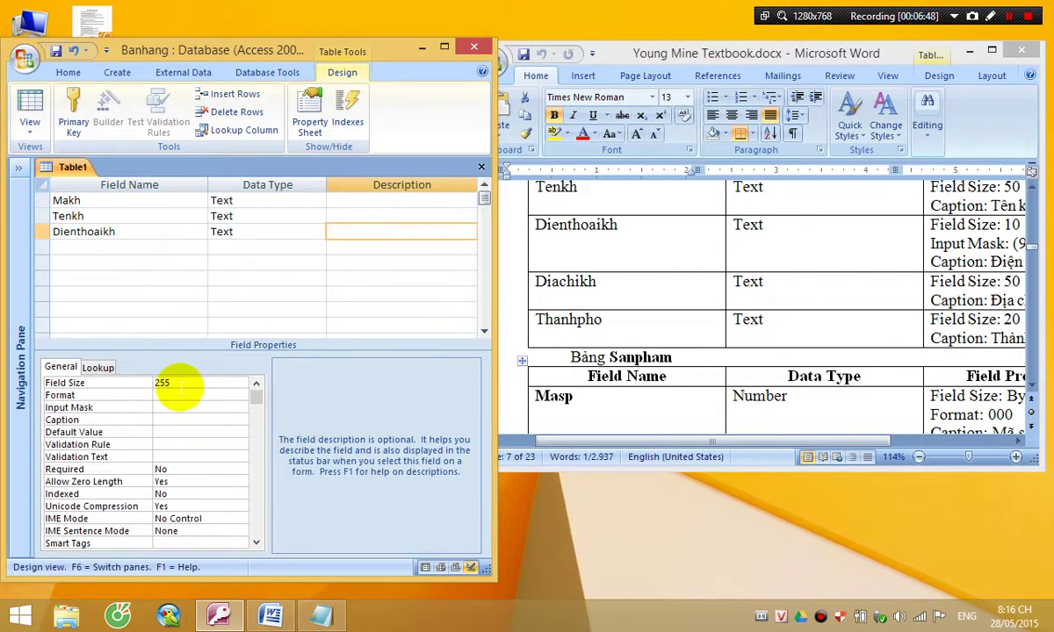
left_click(134, 384)
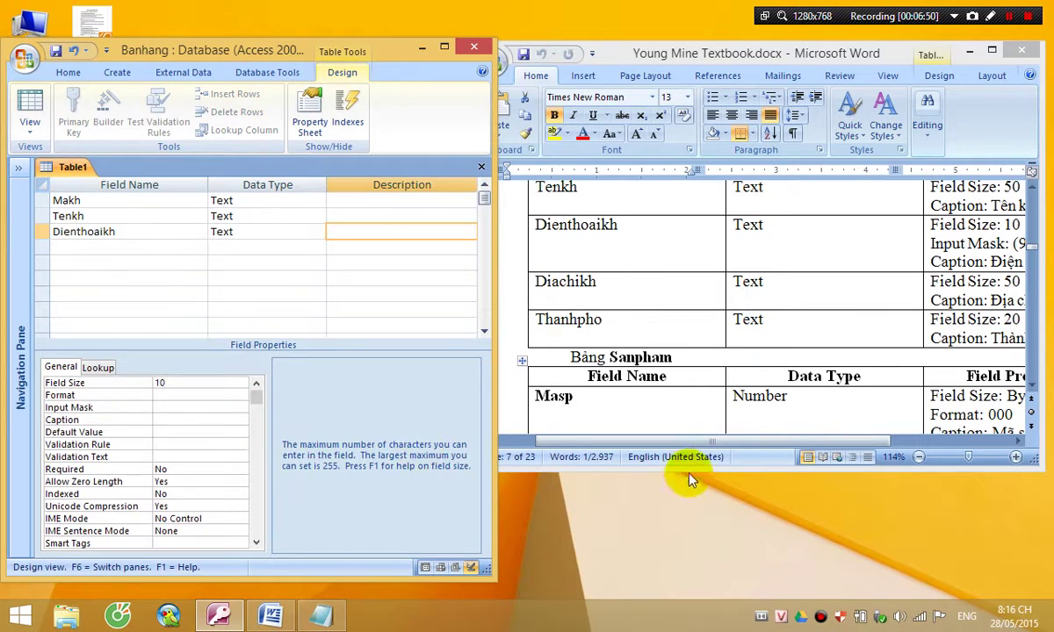
left_click_drag(666, 443, 736, 442)
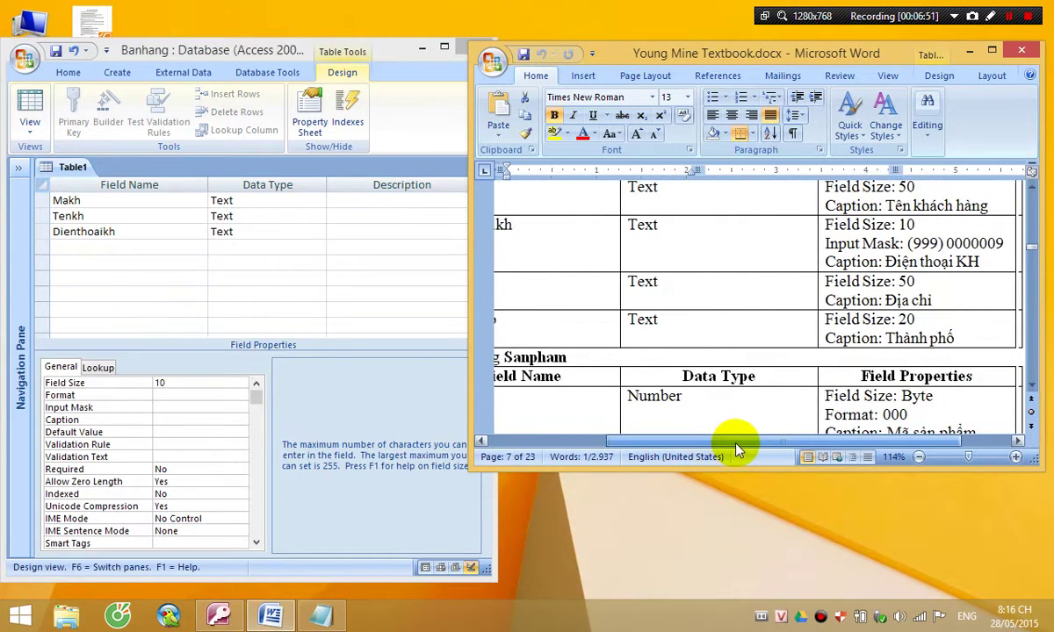
left_click(185, 406)
left_click(179, 420)
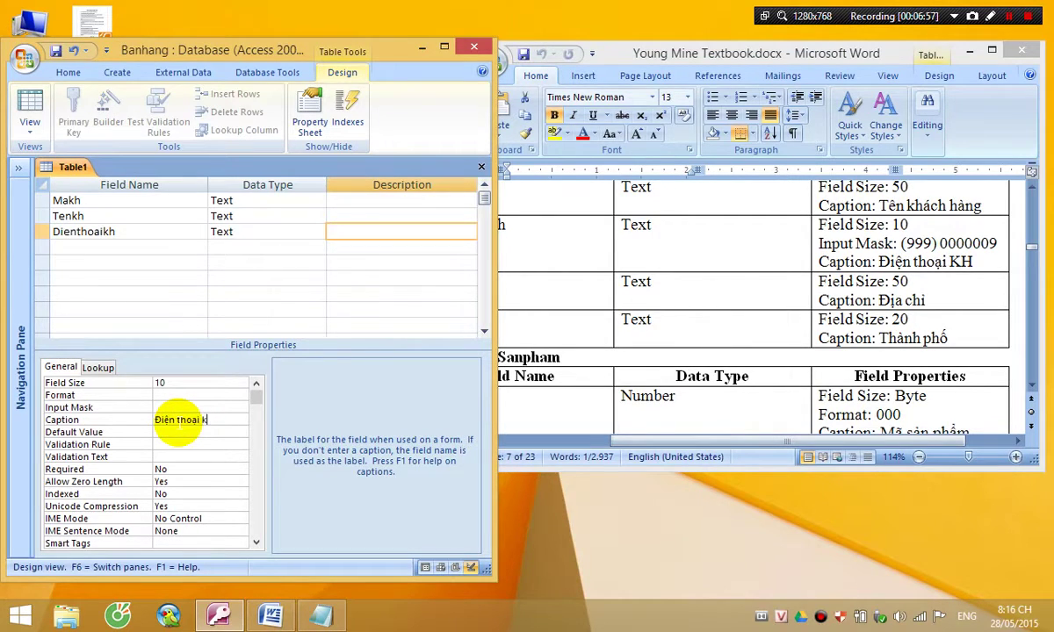
left_click(172, 407)
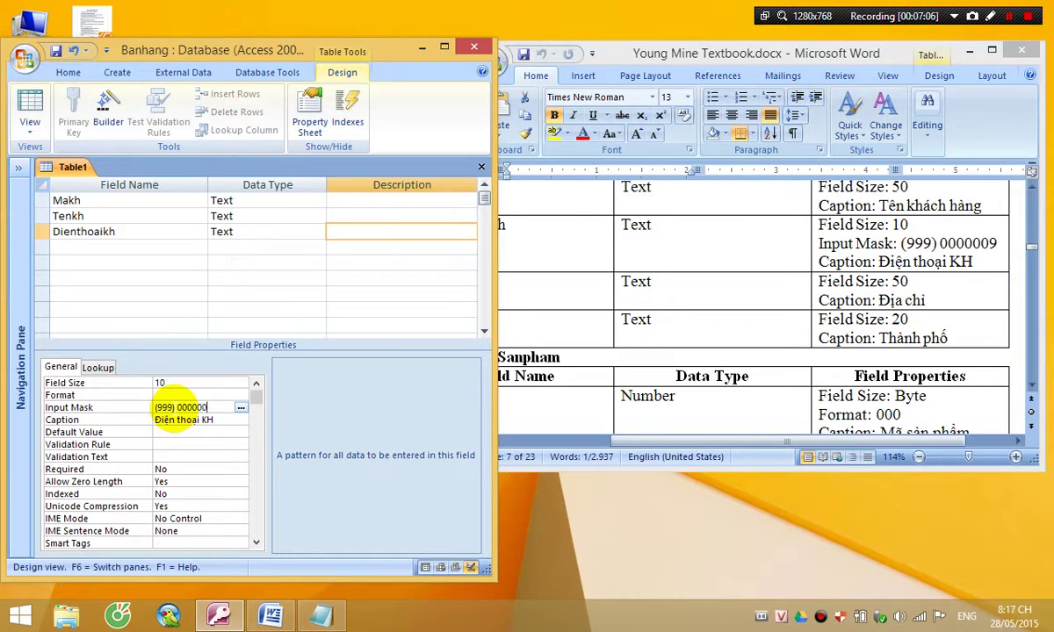
Check the Diachikh and Thanhpho rows of the Khachhang specification in Word
left_click(120, 247)
left_click_drag(618, 441, 501, 402)
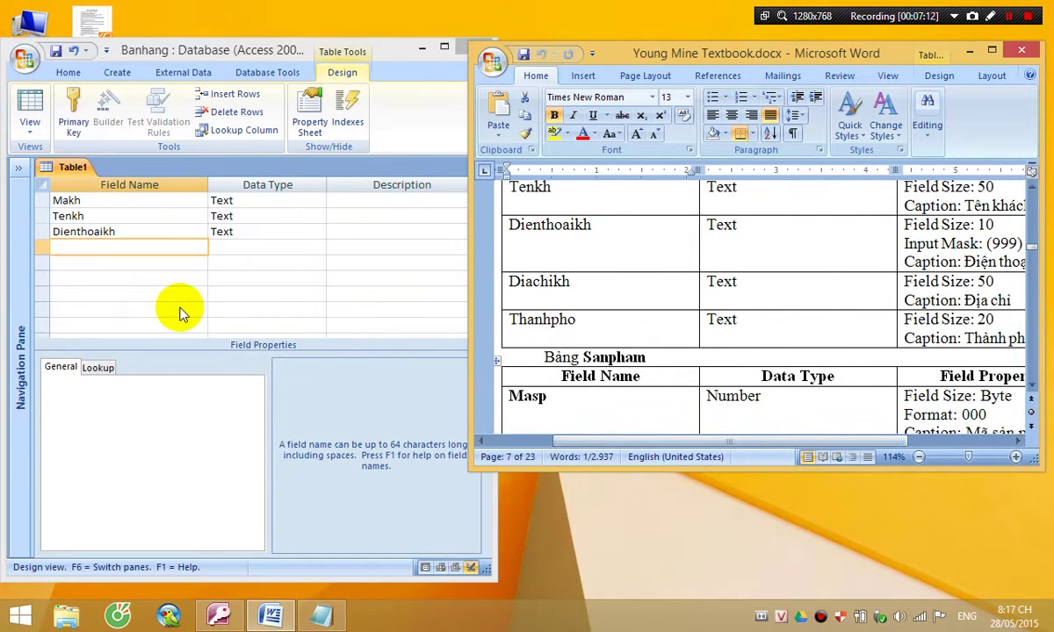
scroll(158, 281, "up", 10)
left_click(141, 246)
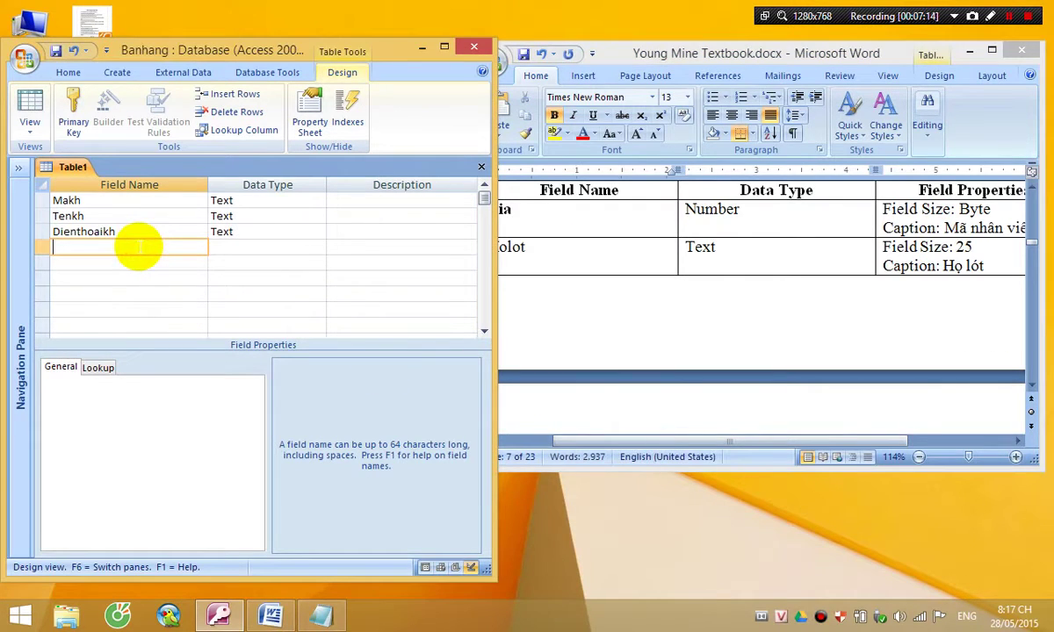
Undo the accidental overwriting of the Manv field name in the Word document
left_click(588, 305)
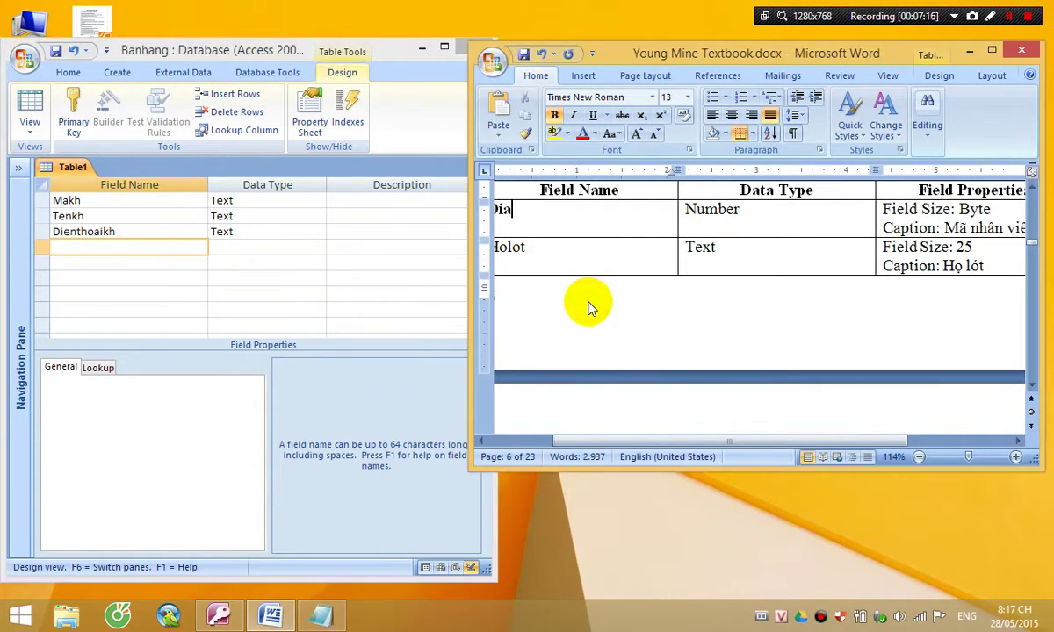
key("ctrl+a")
key("ctrl+z")
key("ctrl+z")
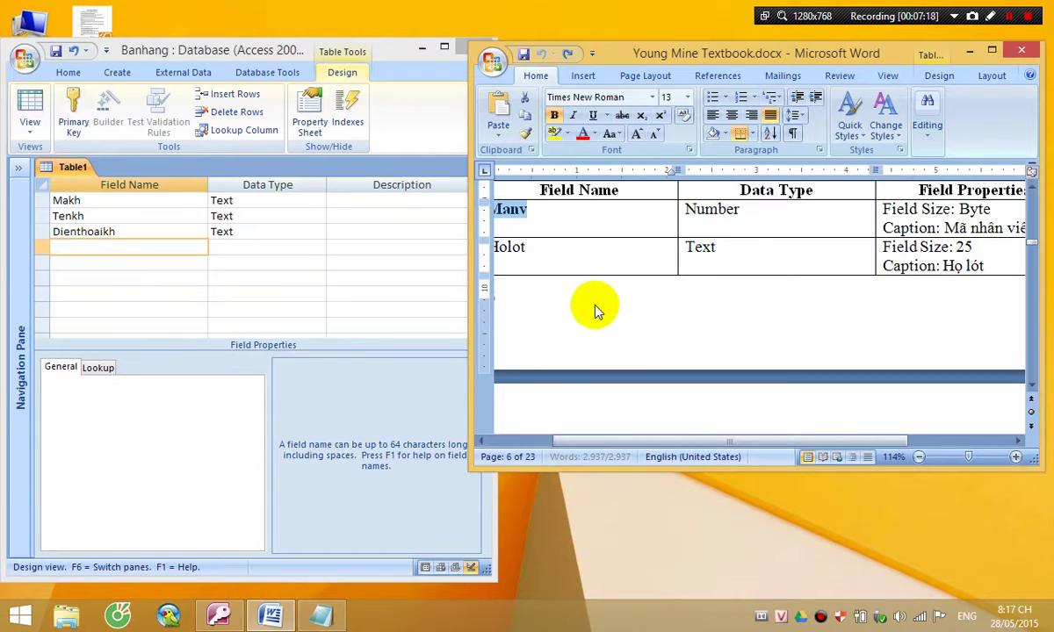
Look up Diachikh in Word's Khachhang specification and add it in Access as a Text field with size 50 and caption "Địa chỉ"
scroll(663, 341, "down", 10)
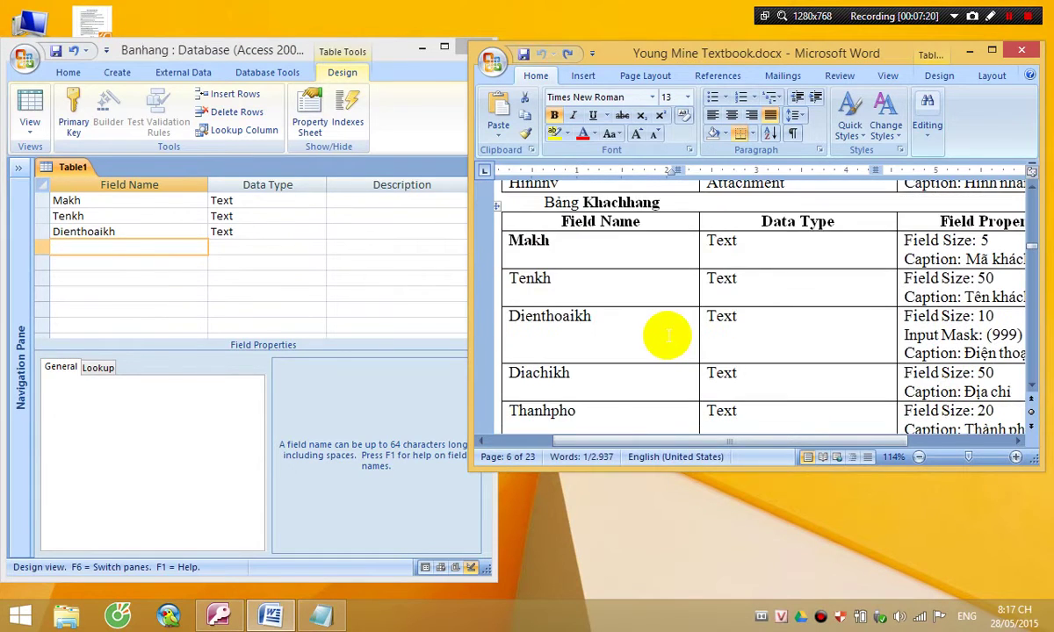
scroll(667, 334, "down", 1)
left_click(120, 249)
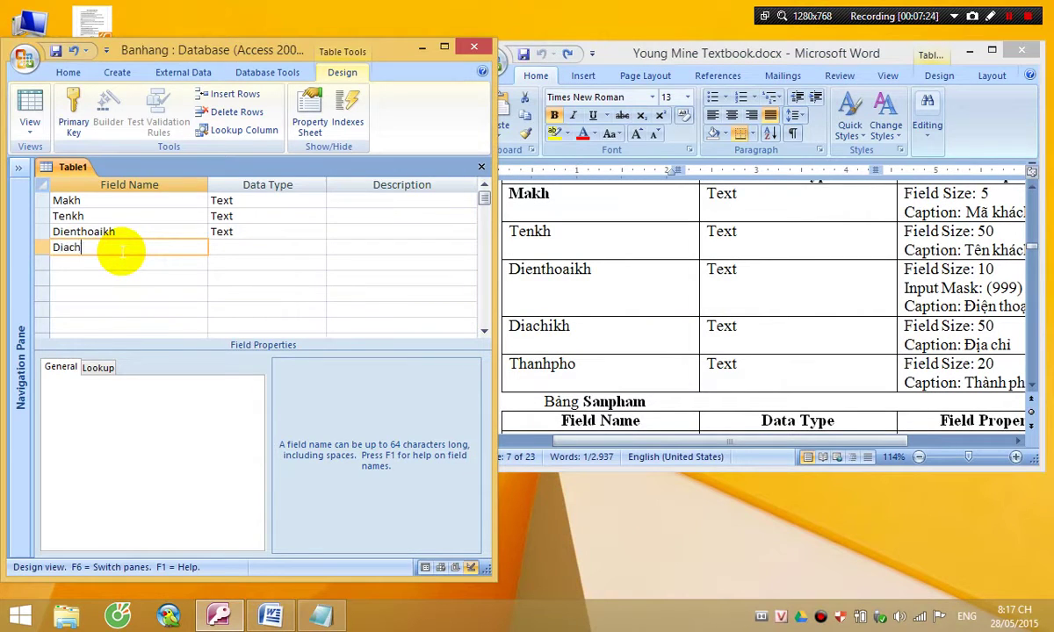
type("Diachikh")
key("Tab")
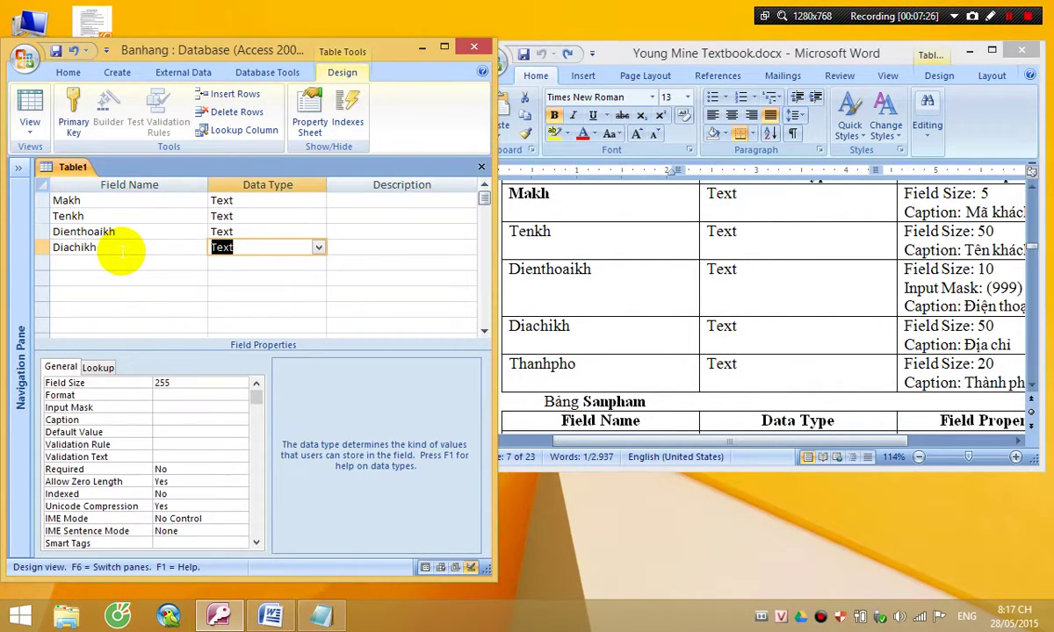
left_click(120, 383)
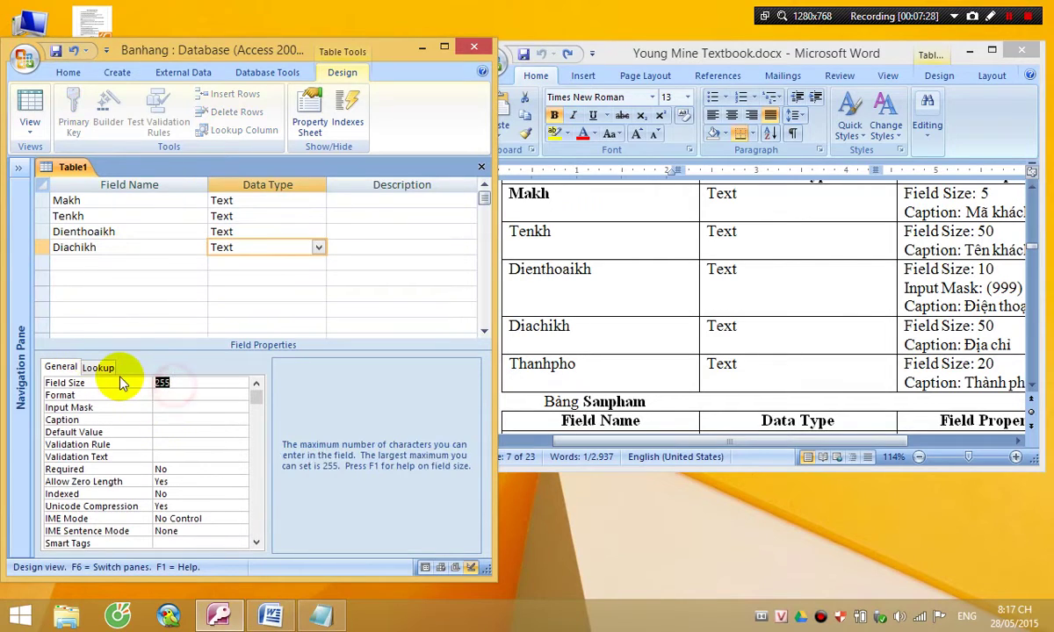
type("50")
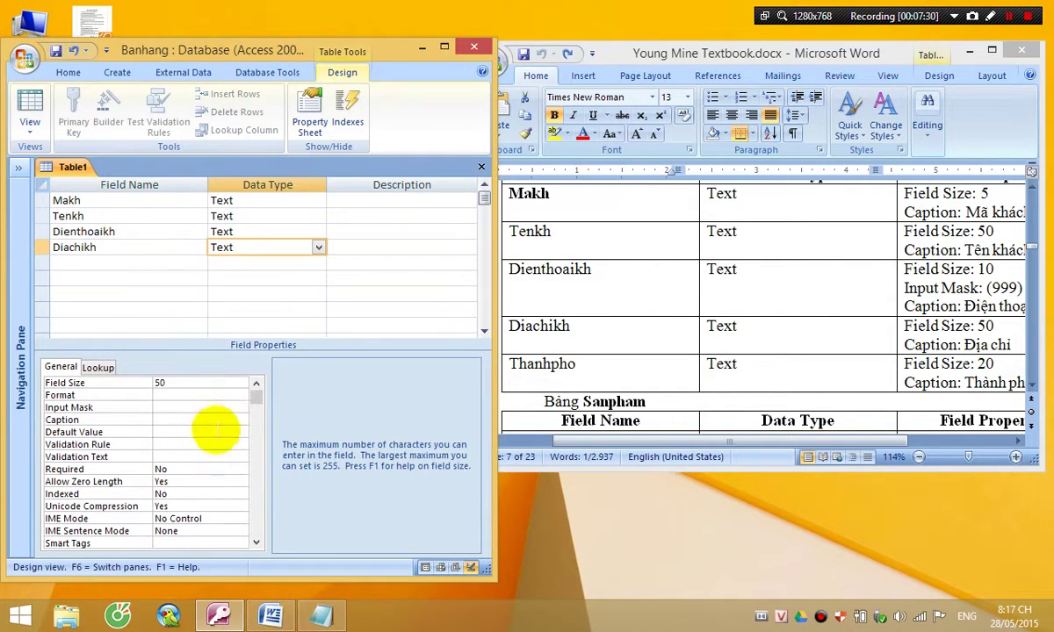
left_click(188, 420)
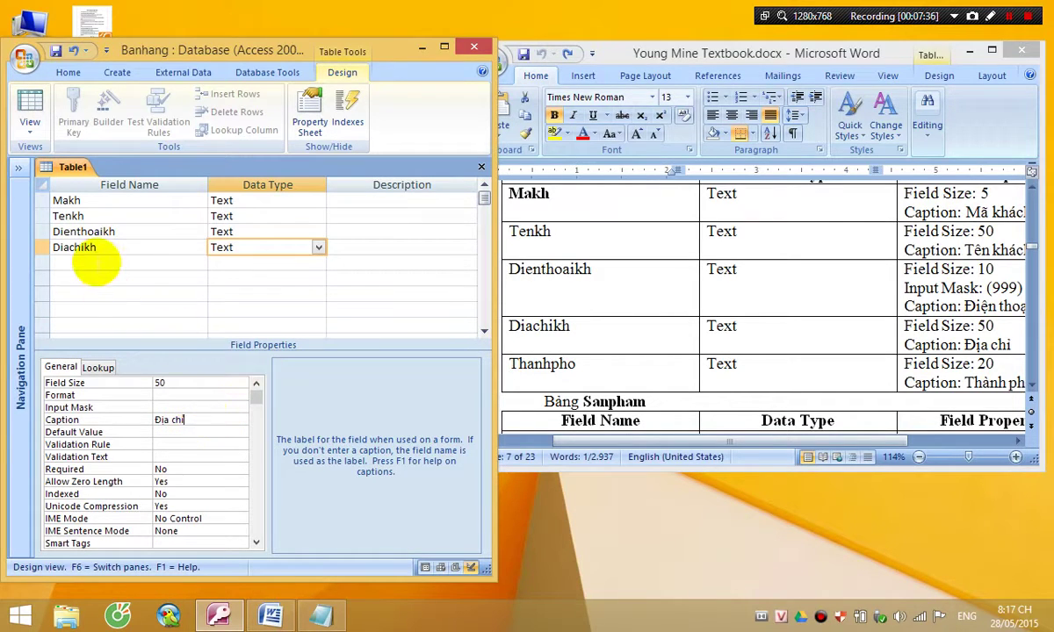
Add a Thanhpho field below Diachikh with the Text data type, field size 20 and the caption "Thành phố"
left_click(95, 261)
type("Thanhph")
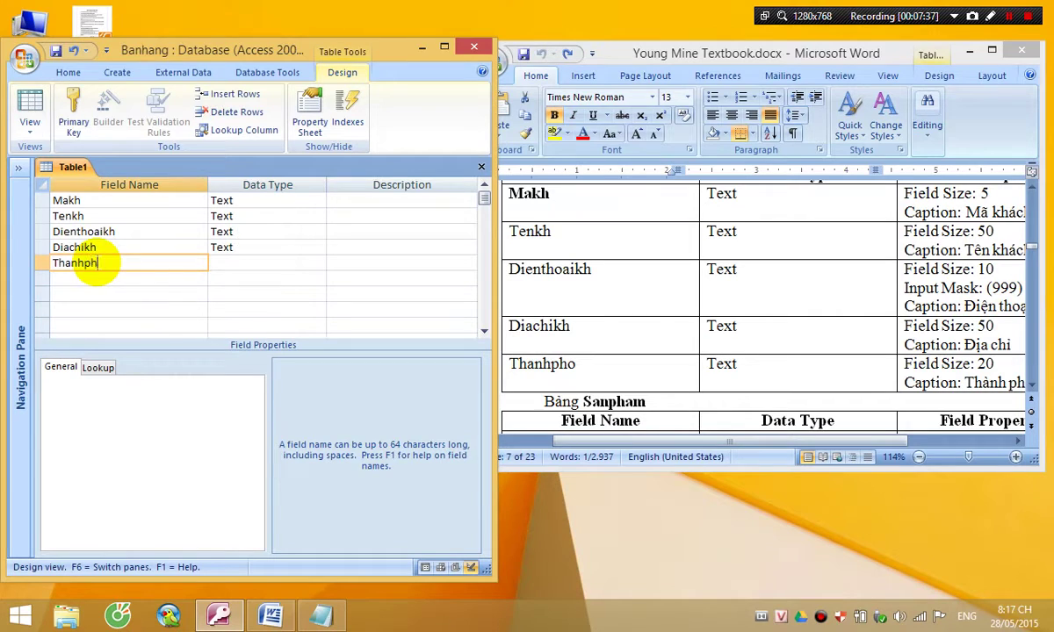
type("o")
key("Tab")
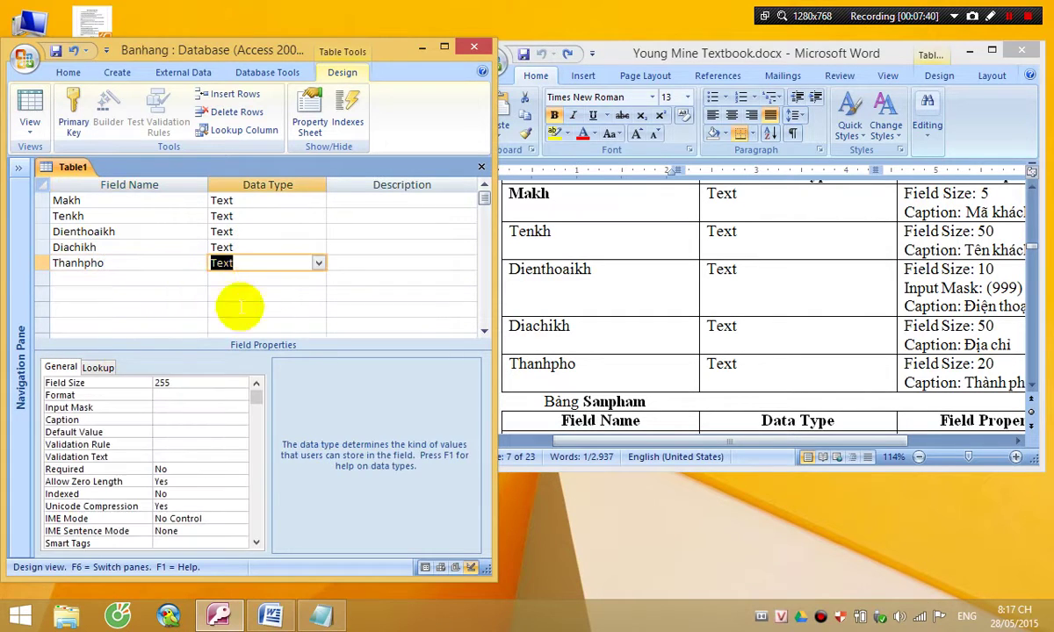
left_click(180, 384)
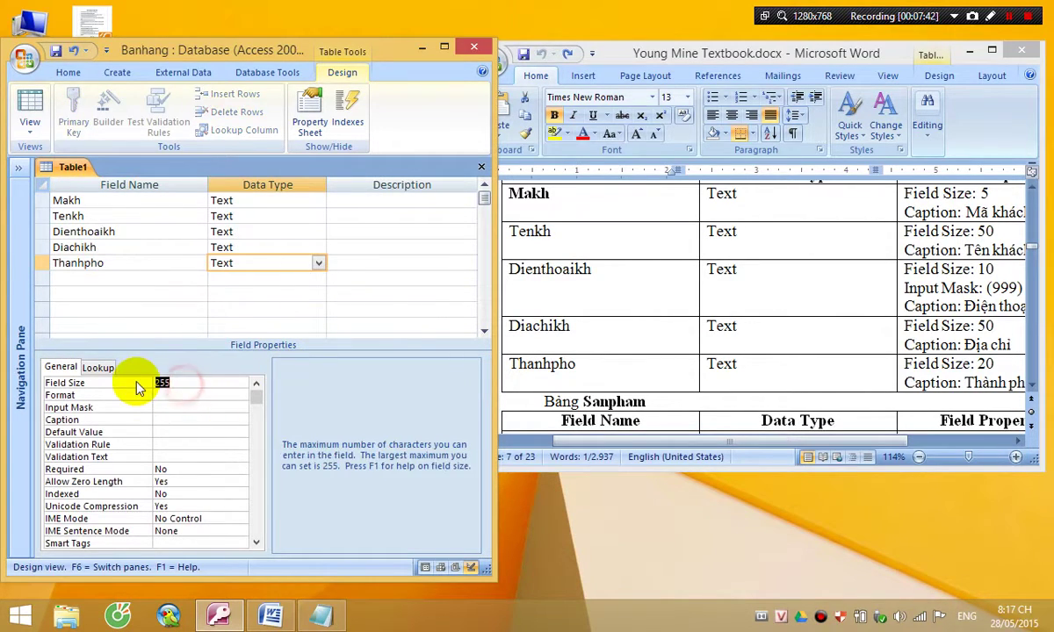
type("20")
left_click(167, 420)
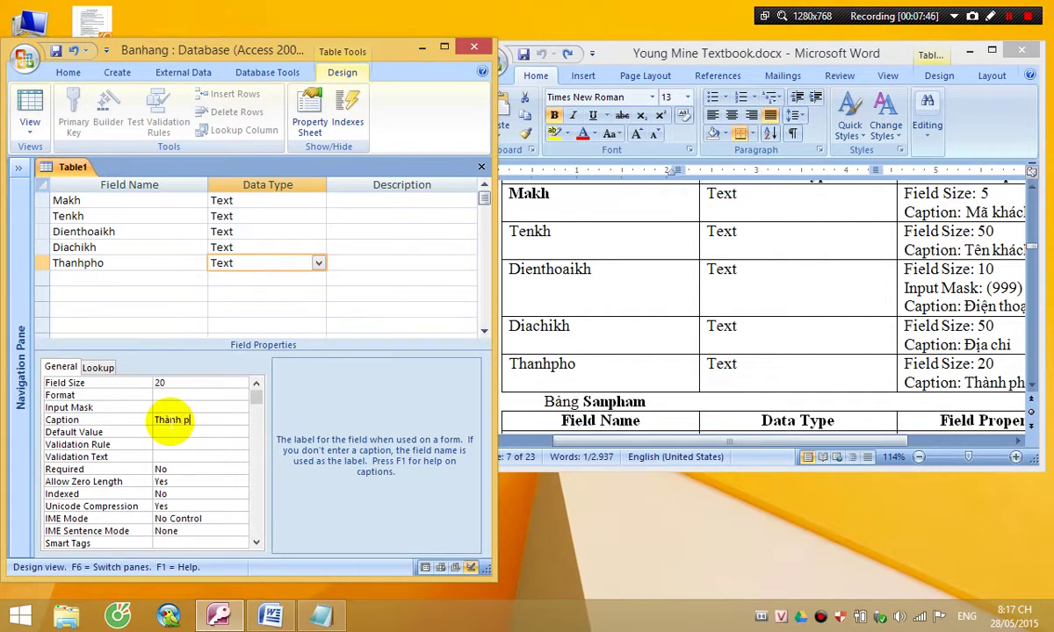
type("Thành phôố")
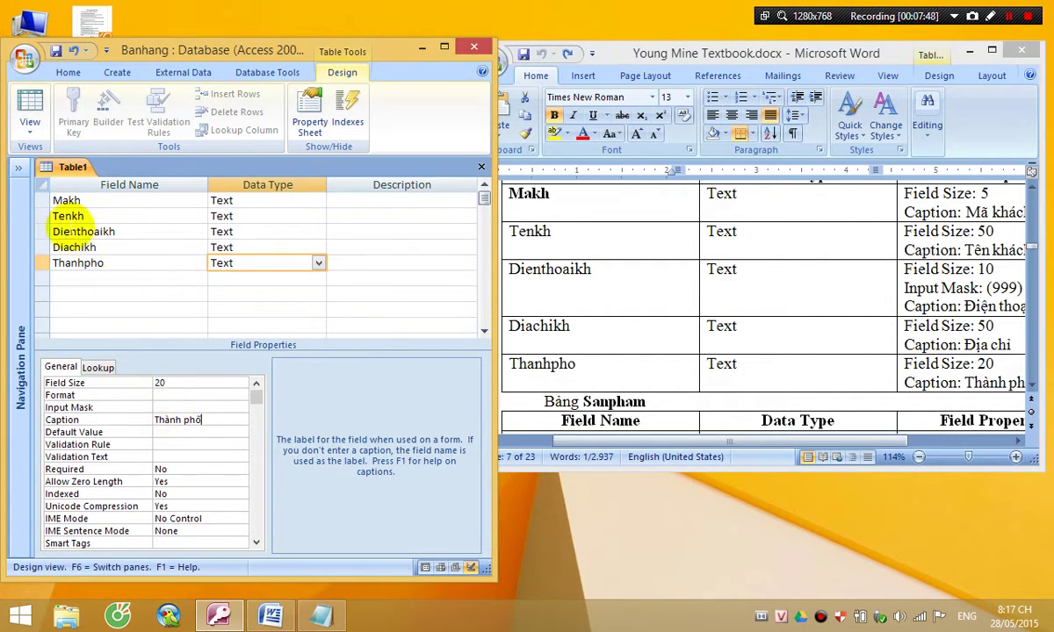
Make Makh the primary key, then save the table as Khachhang and close it
left_click(42, 200)
left_click(74, 113)
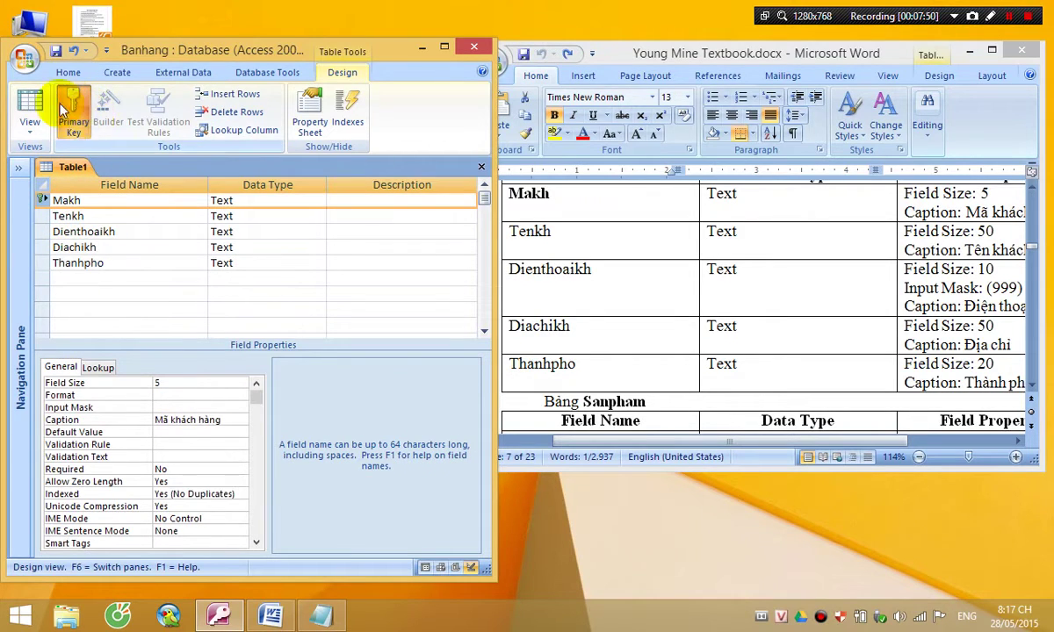
key("ctrl+s")
type("Khach")
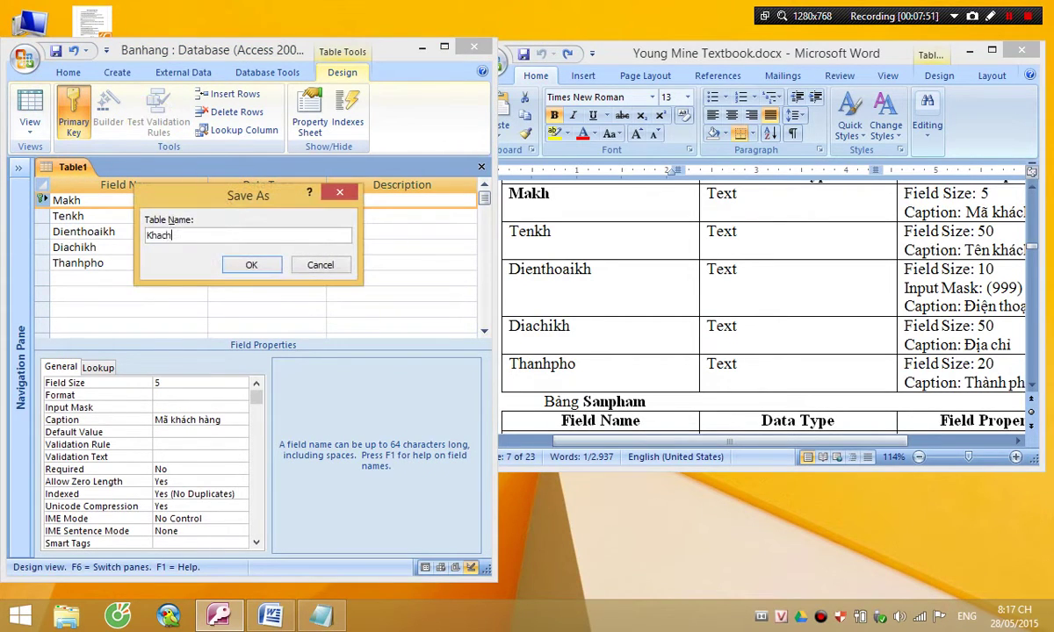
type("hàng")
key("Return")
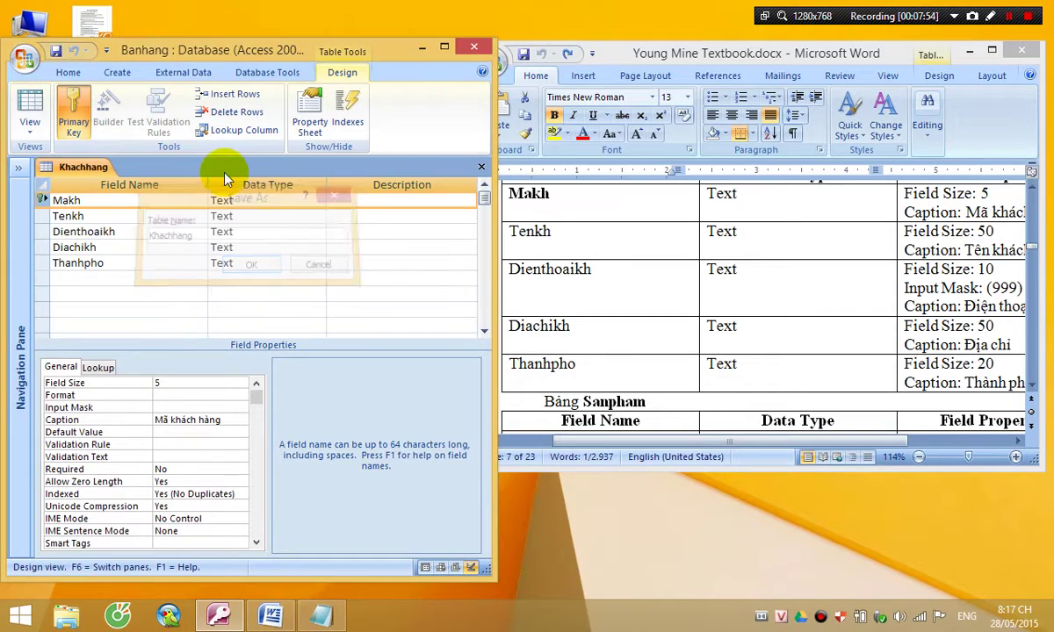
left_click(478, 168)
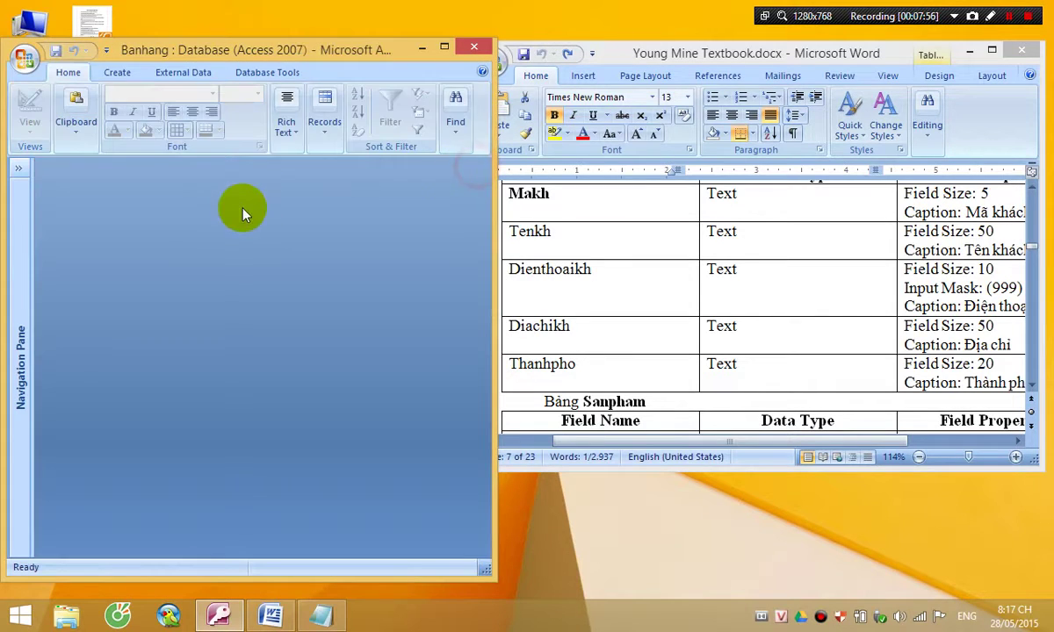
Locate the Sanpham table specification in Word and create a new table in Design view in Access
left_click(116, 72)
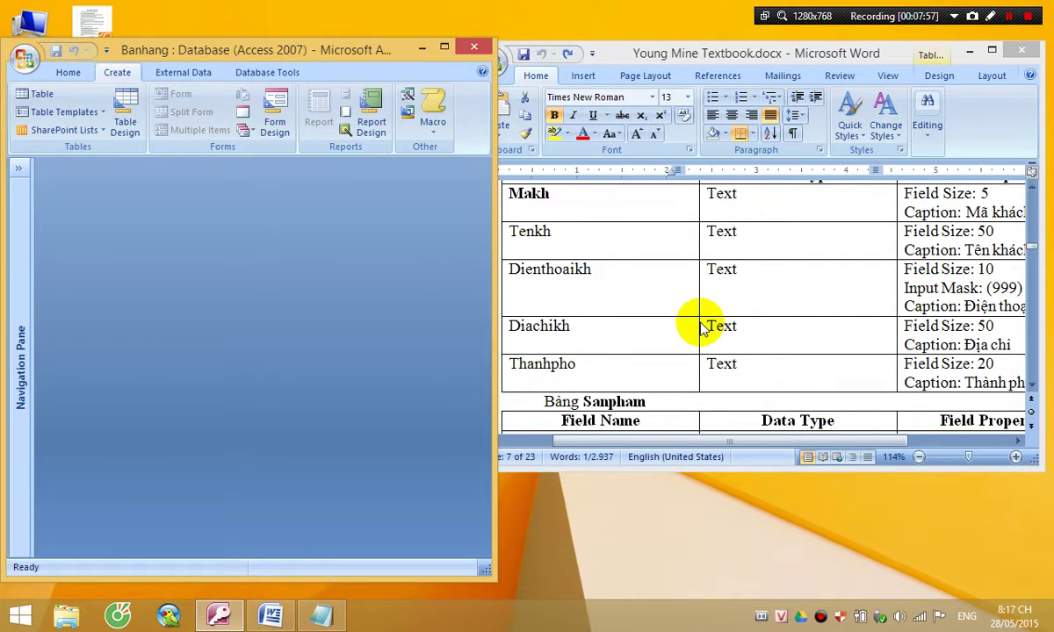
left_click(699, 400)
scroll(698, 400, "down", 4)
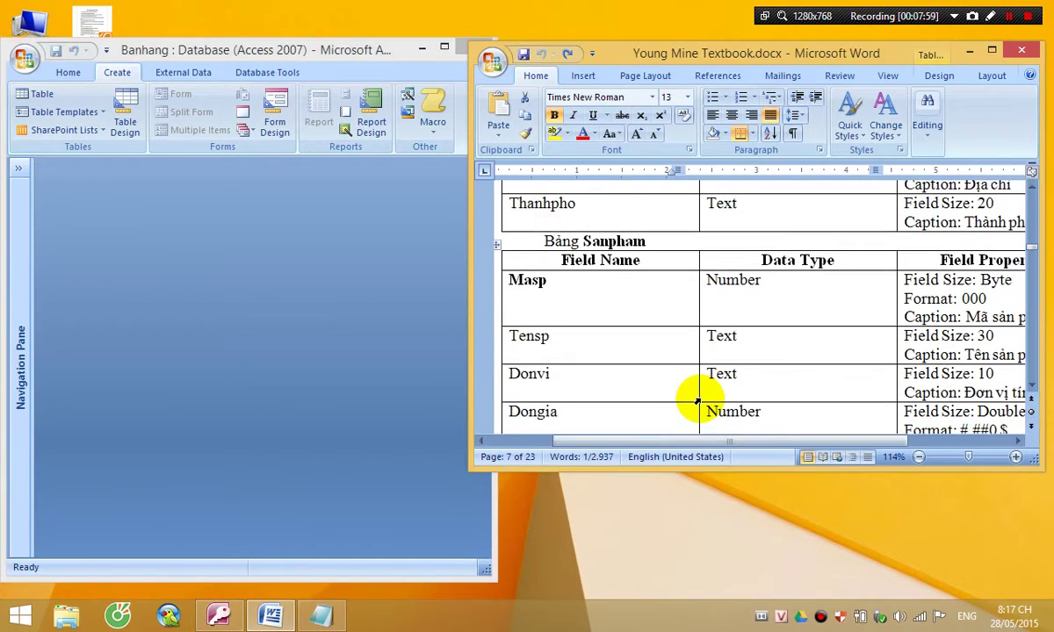
scroll(696, 400, "down", 2)
scroll(696, 401, "up", 1)
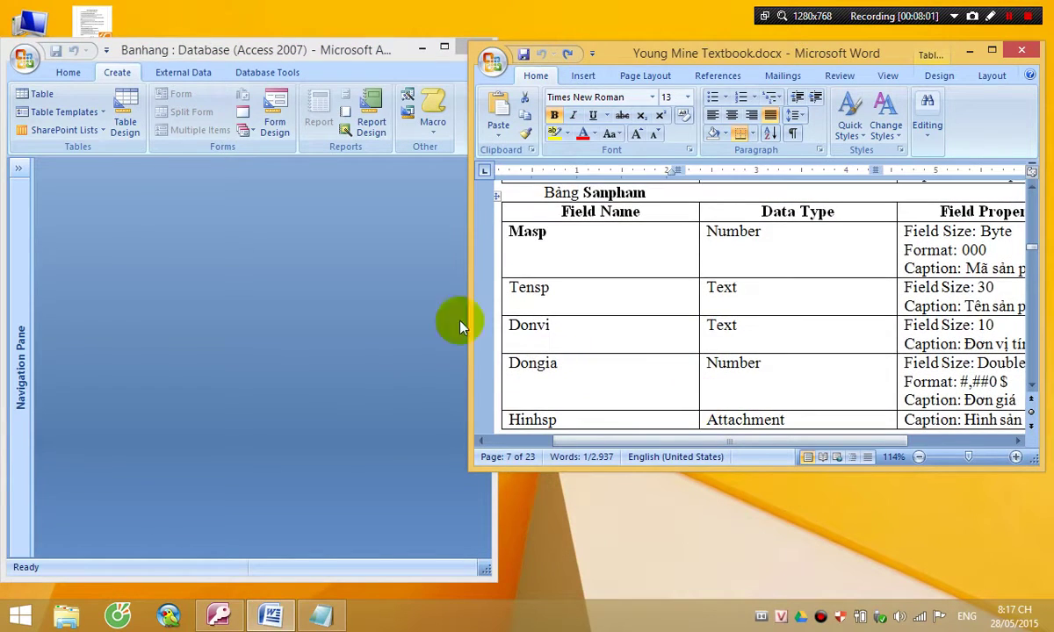
left_click(129, 116)
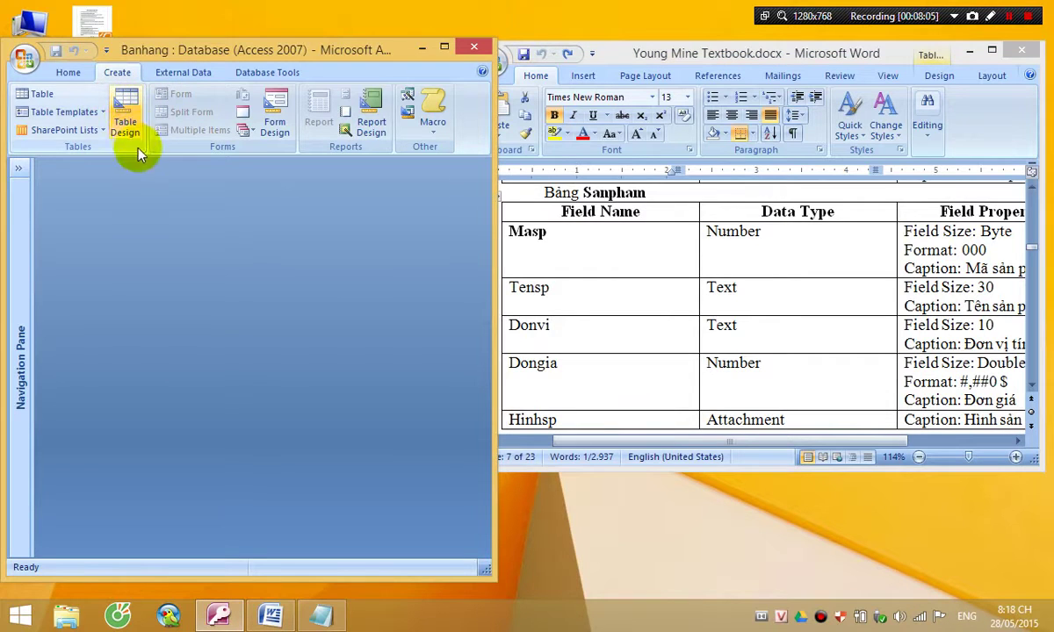
left_click(129, 132)
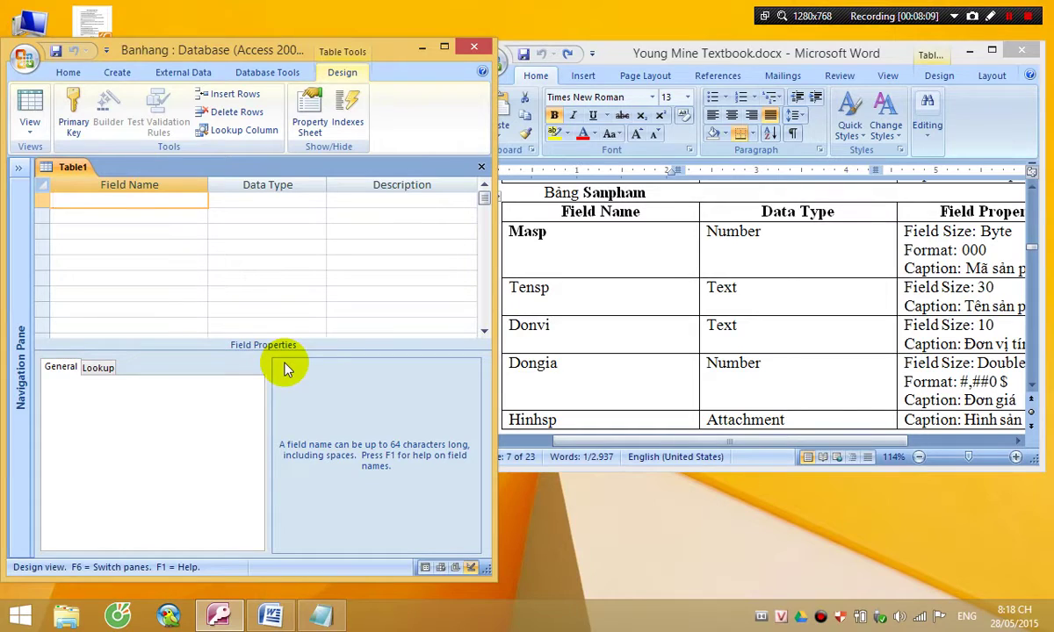
Add a Masp field with the Number data type, field size Byte, format 000 and the caption "Mã sản phẩm"
type("Masp")
key("Tab")
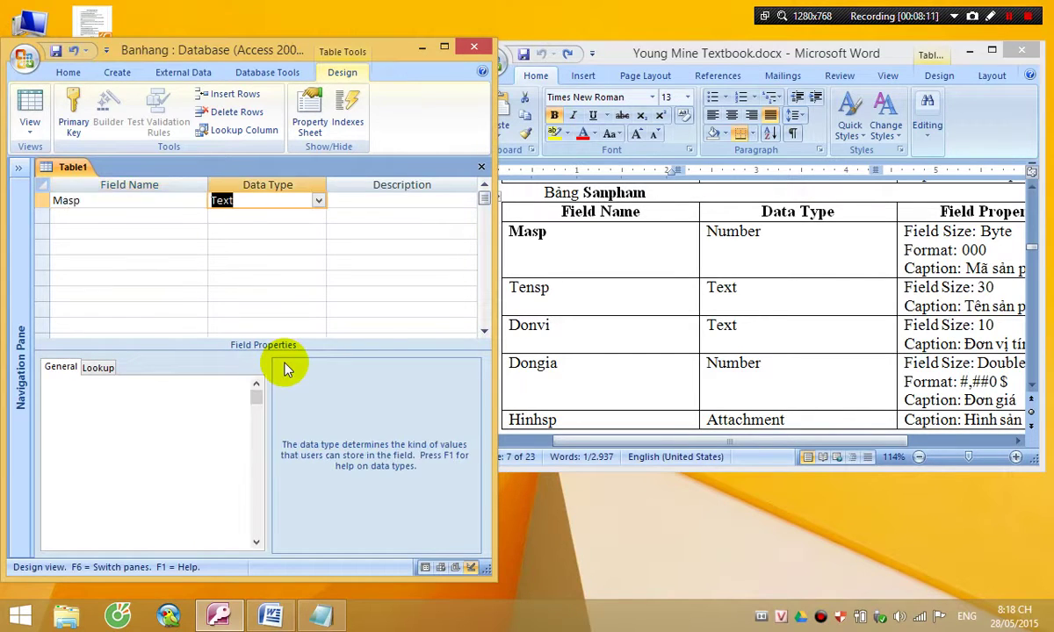
type("number")
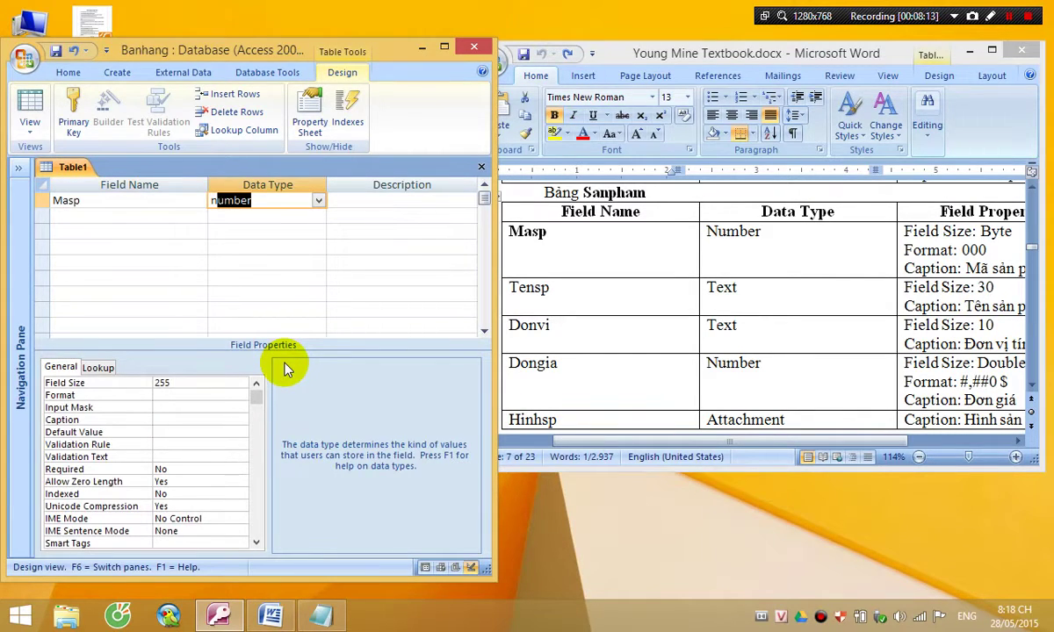
left_click(215, 383)
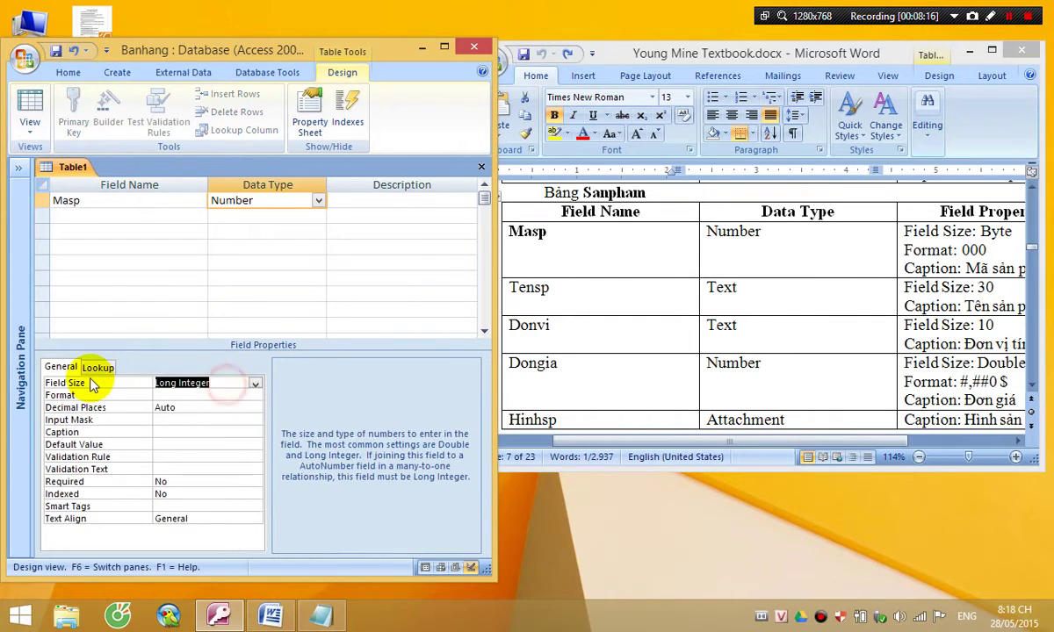
type("byte")
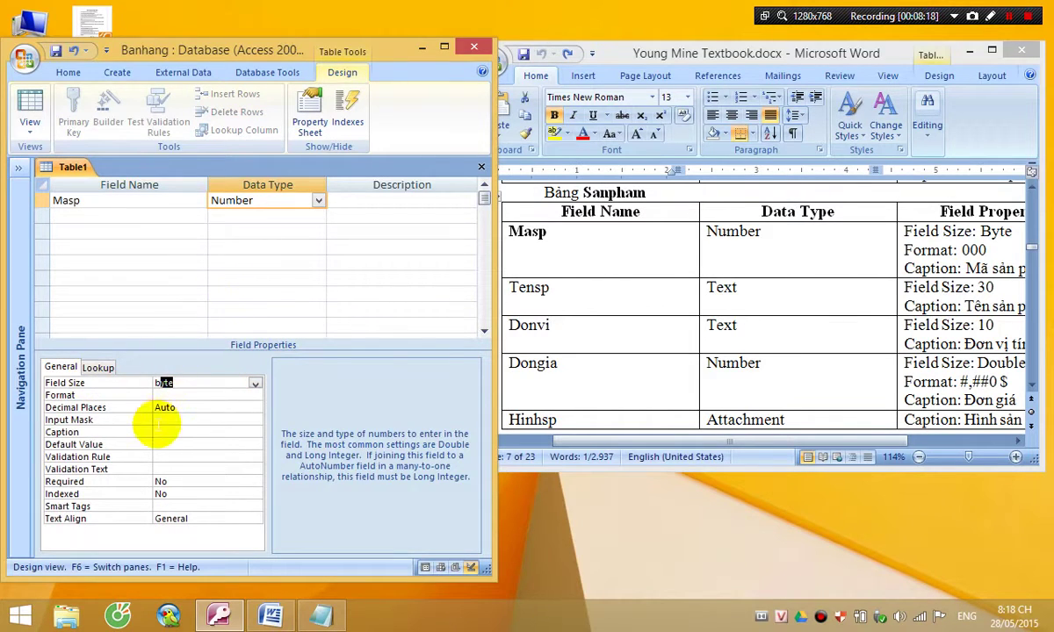
key("Return")
type("00")
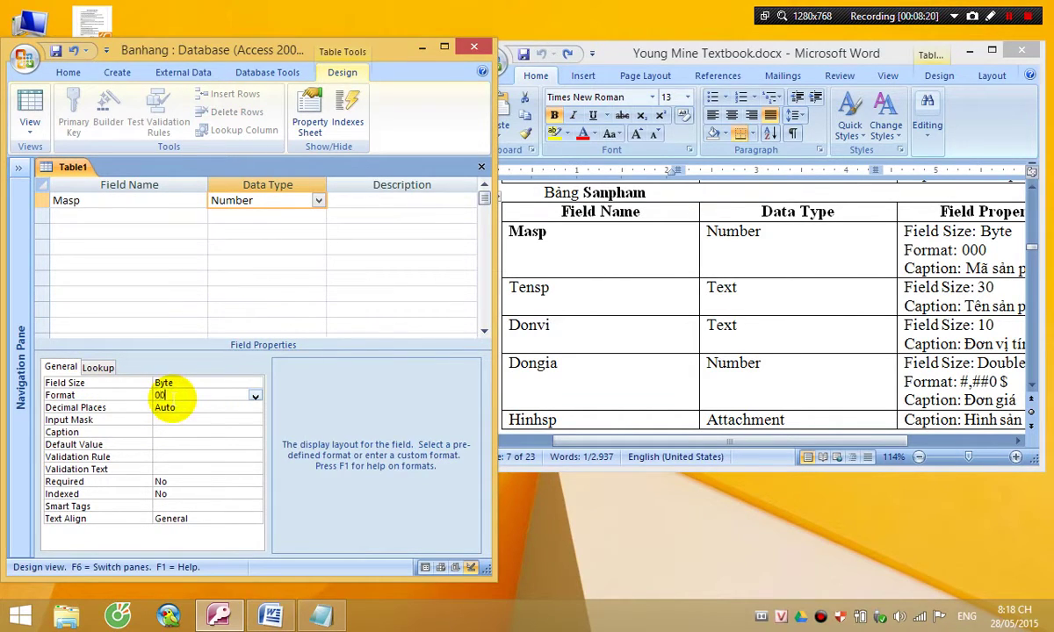
type("0")
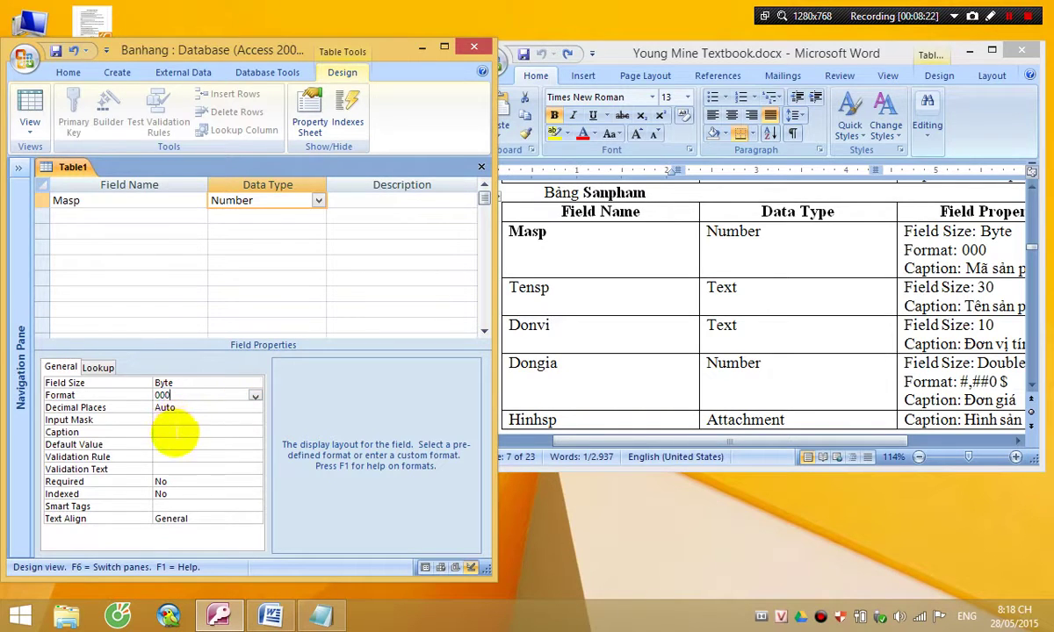
left_click(174, 432)
type("Mã s")
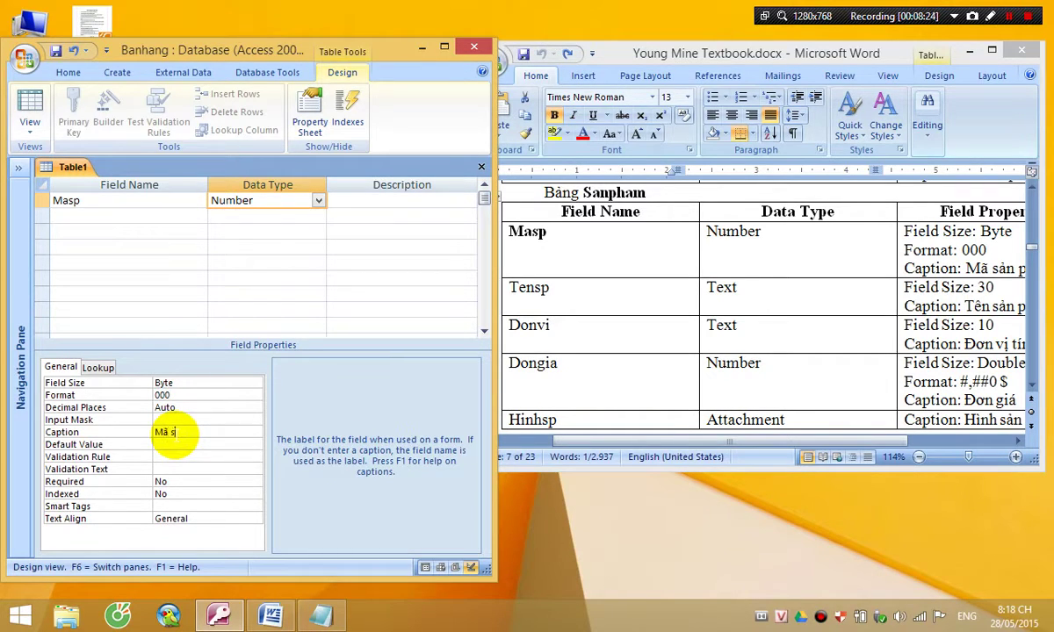
type("ản phẩm")
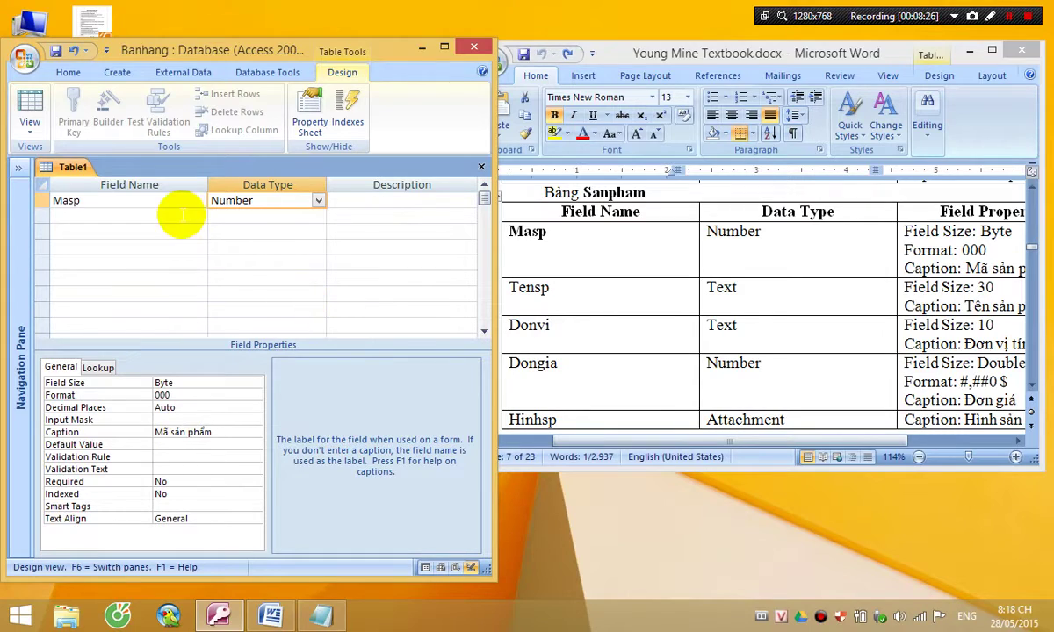
Add a Tensp field below Masp with the Text data type, field size 30 and the caption "Tên sản phẩm"
left_click(175, 218)
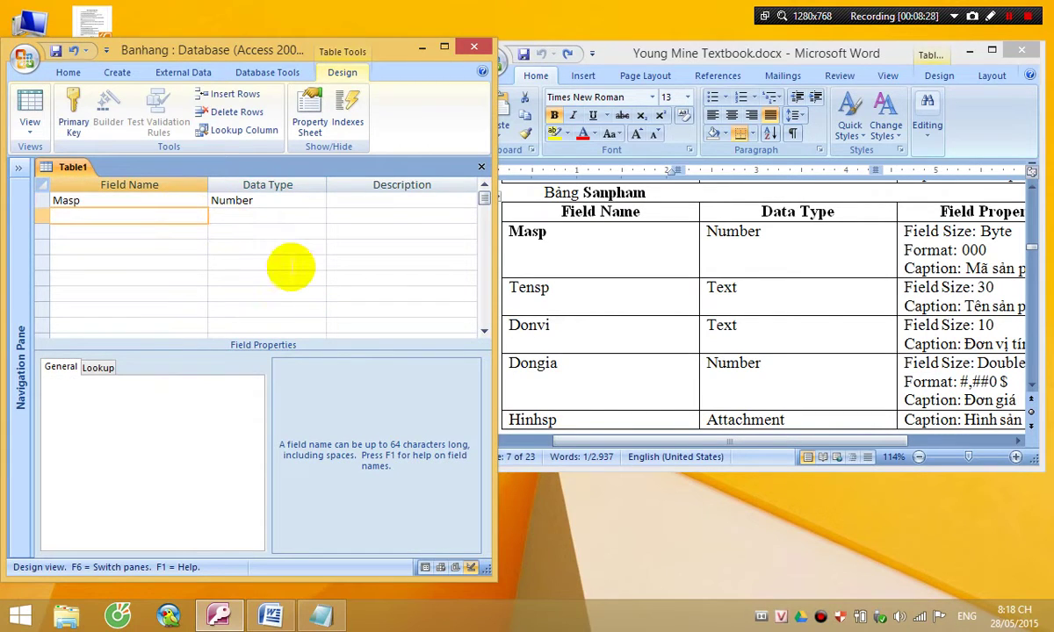
type("Tensp")
key("Tab")
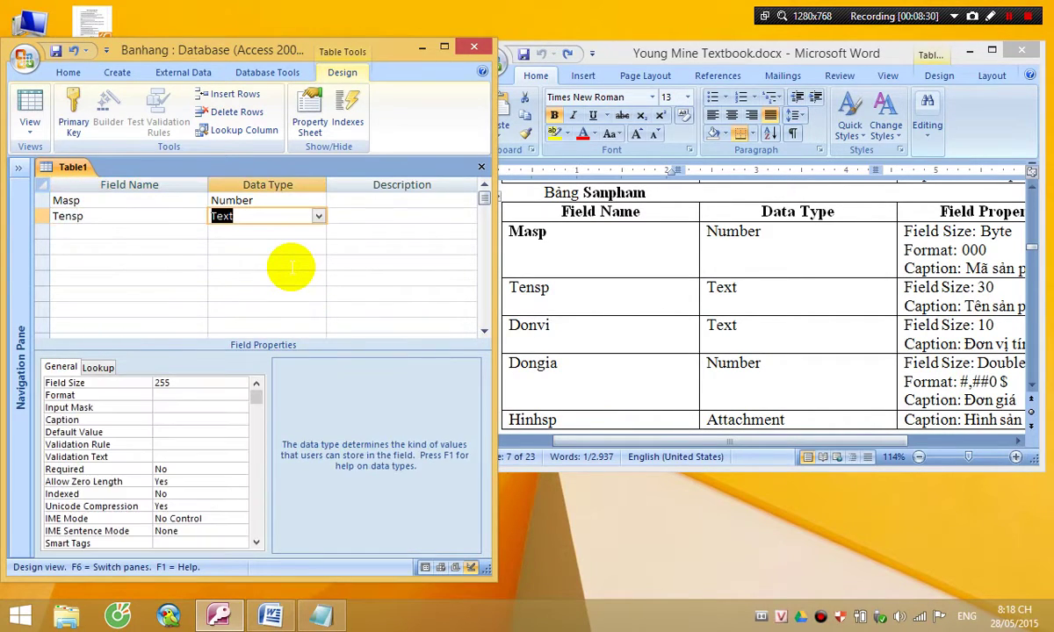
left_click(198, 384)
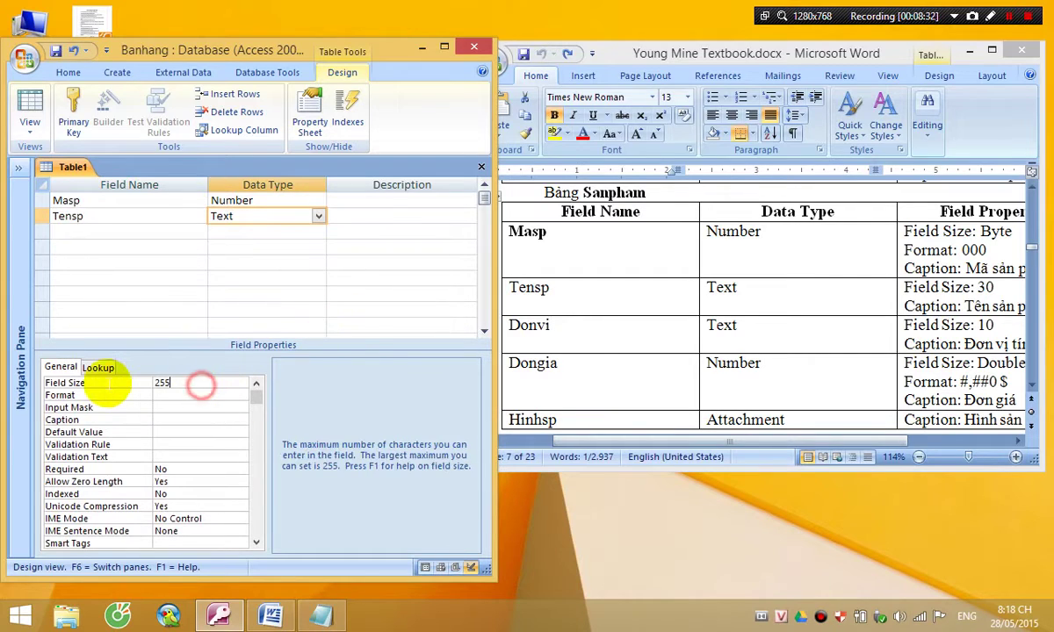
type("30")
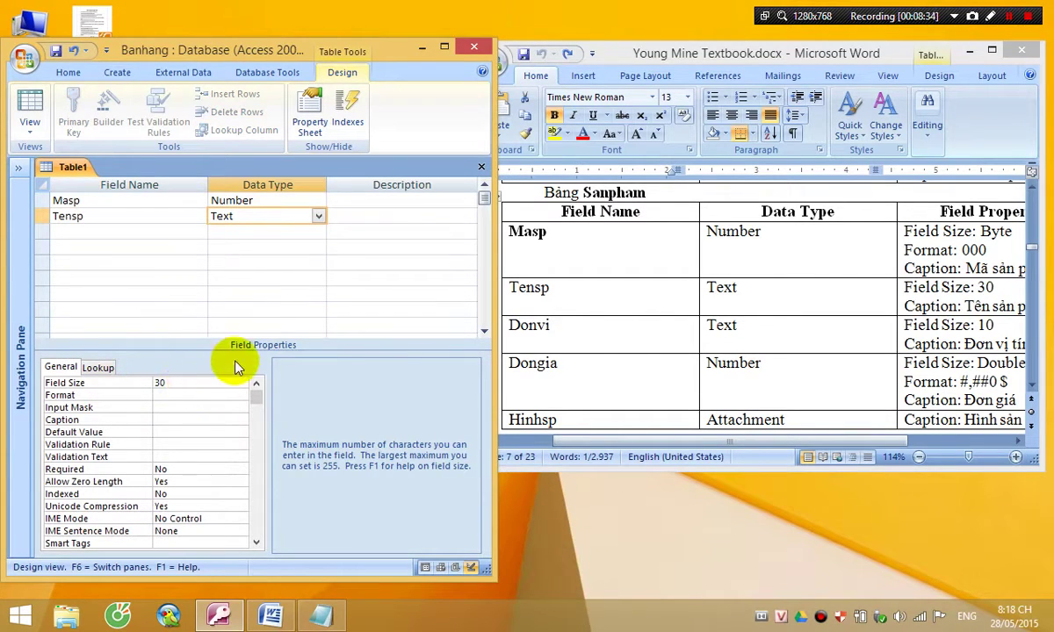
left_click(161, 419)
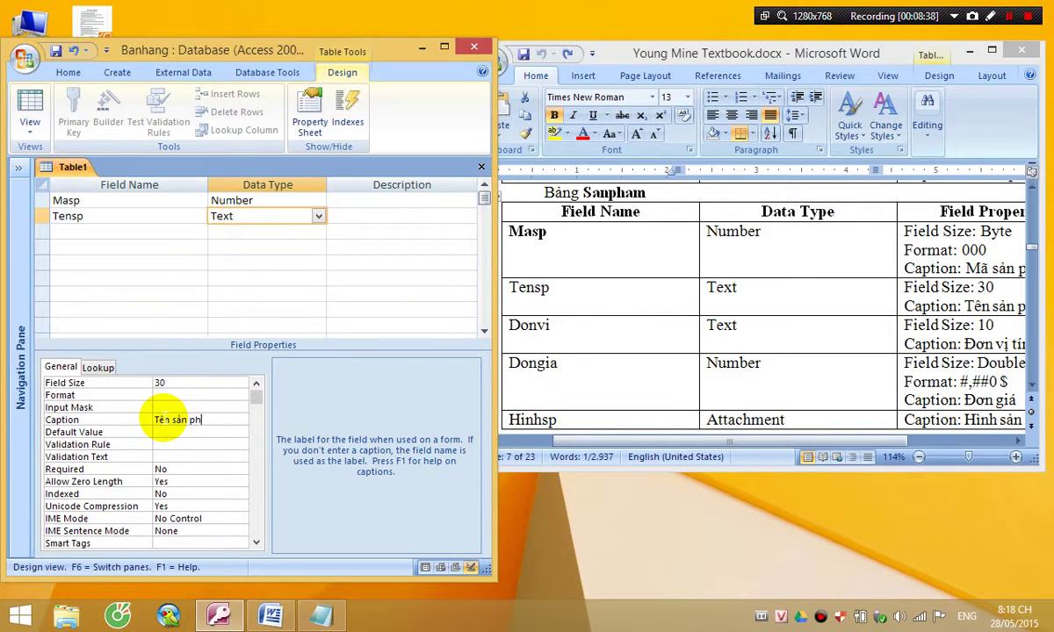
Add a Donvi field below Tensp with the Text data type, field size 10 and the caption "Đơn vị tính"
left_click(106, 242)
left_click(101, 231)
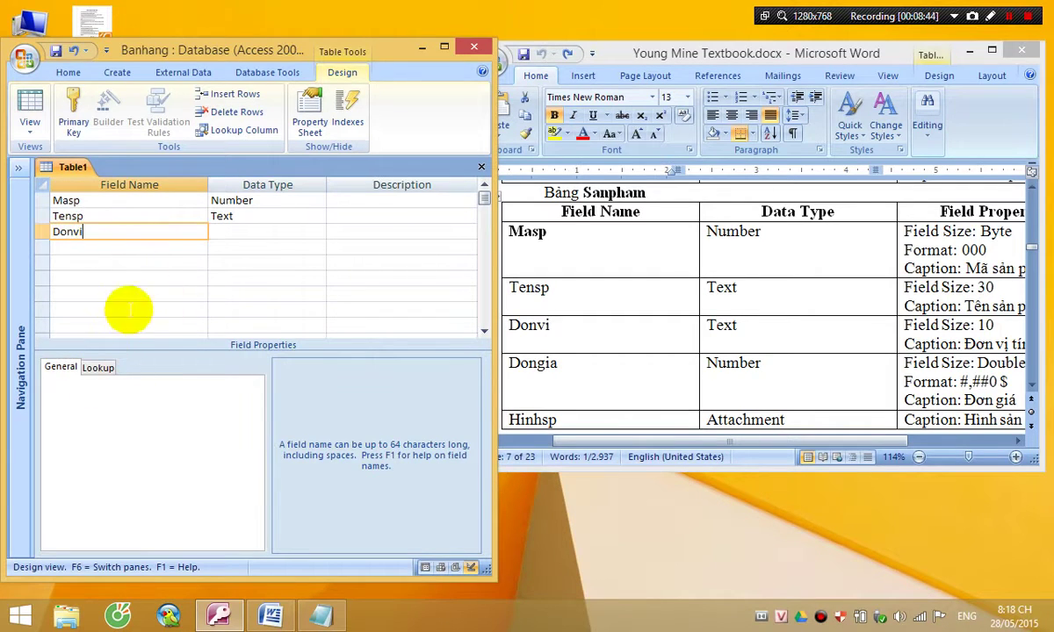
left_click(212, 233)
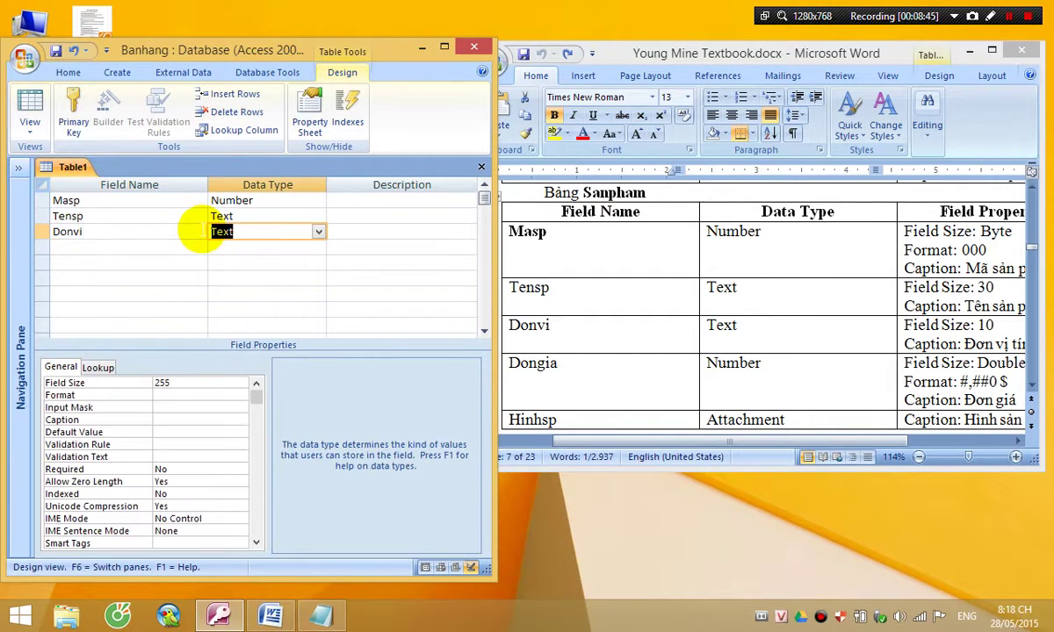
double_click(166, 383)
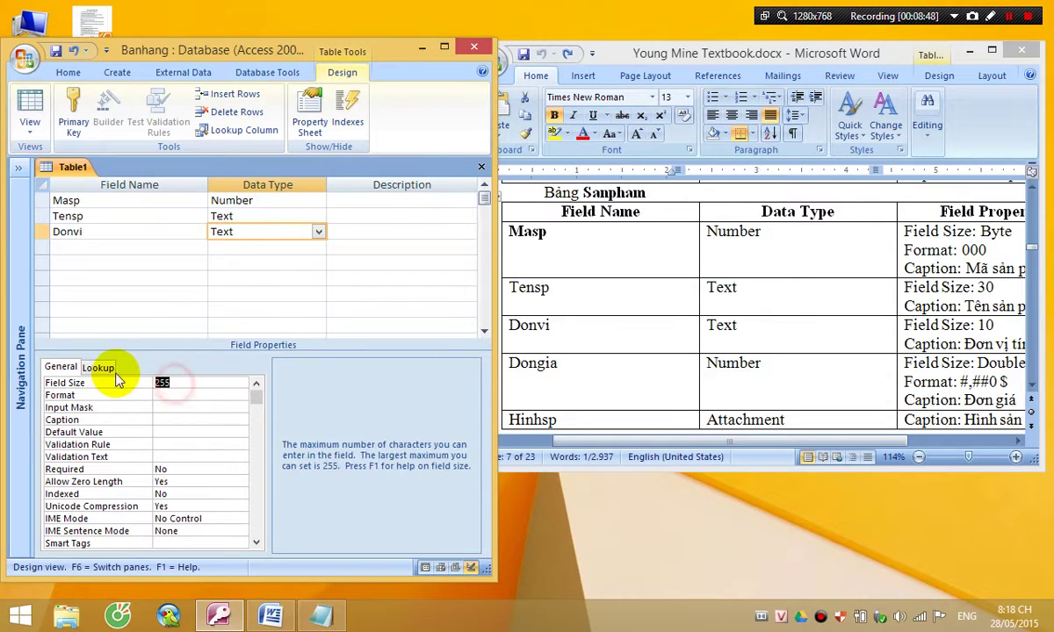
type("10")
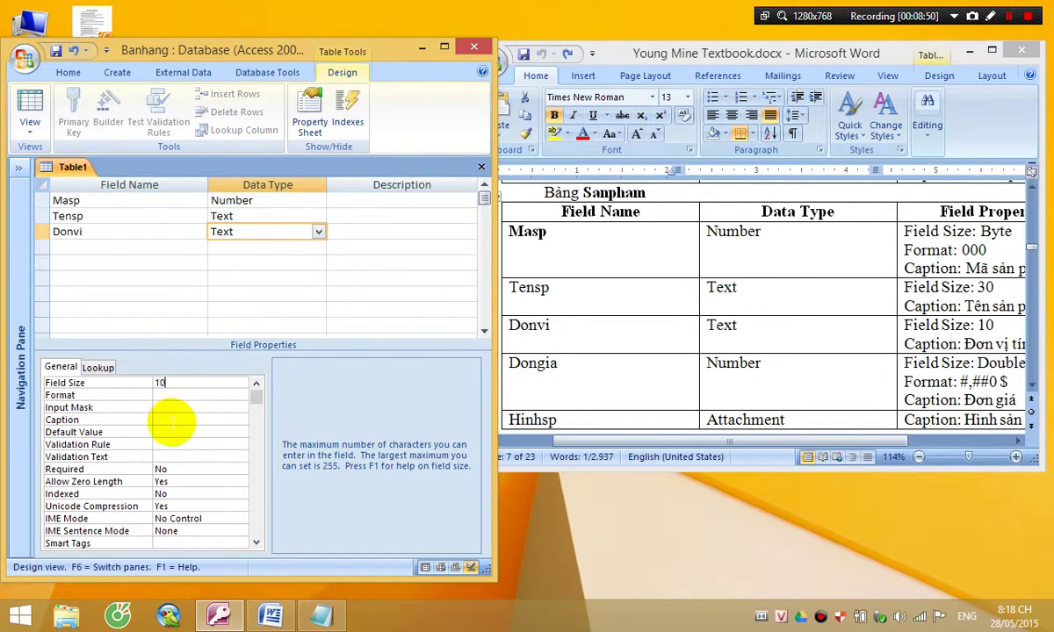
left_click(171, 421)
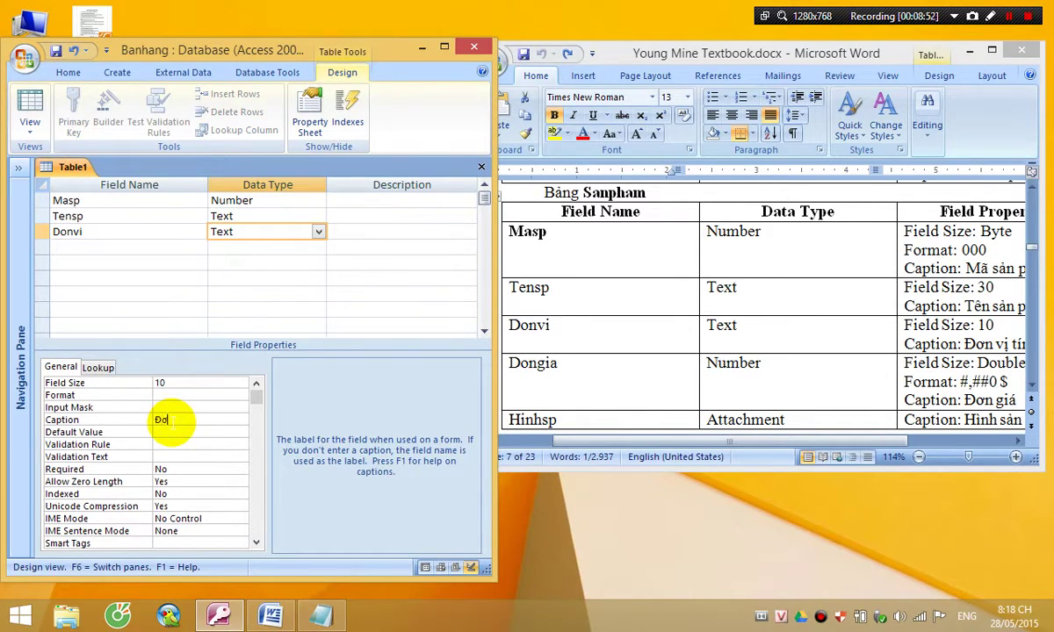
type("Đơn vị tính")
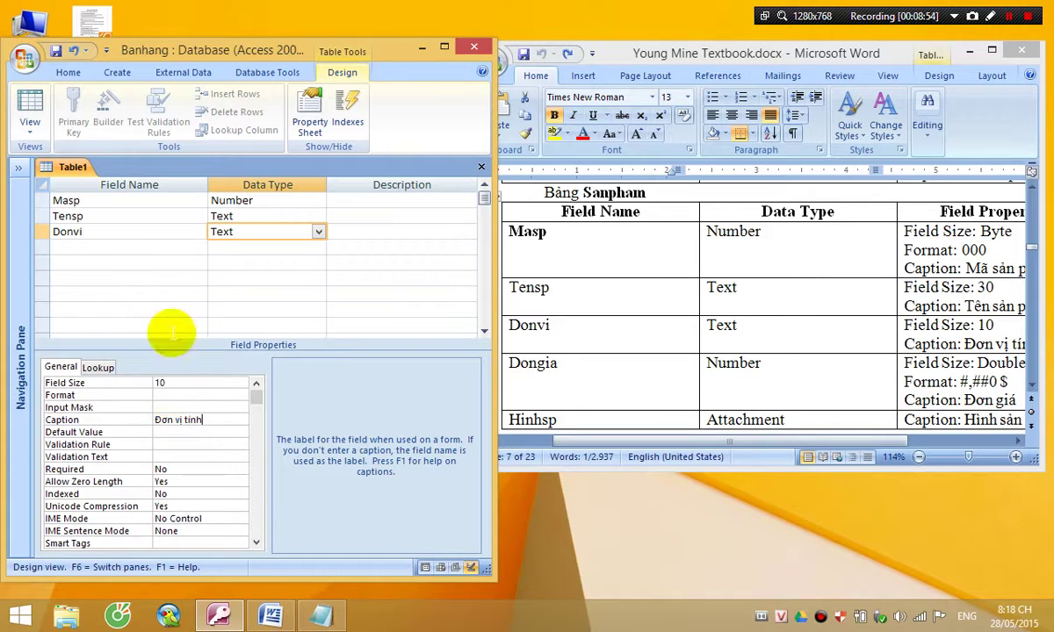
Add a Dongia field below Donvi with the Number data type, field size Double, format #,##0 $ and the caption "Đơn giá"
left_click(145, 247)
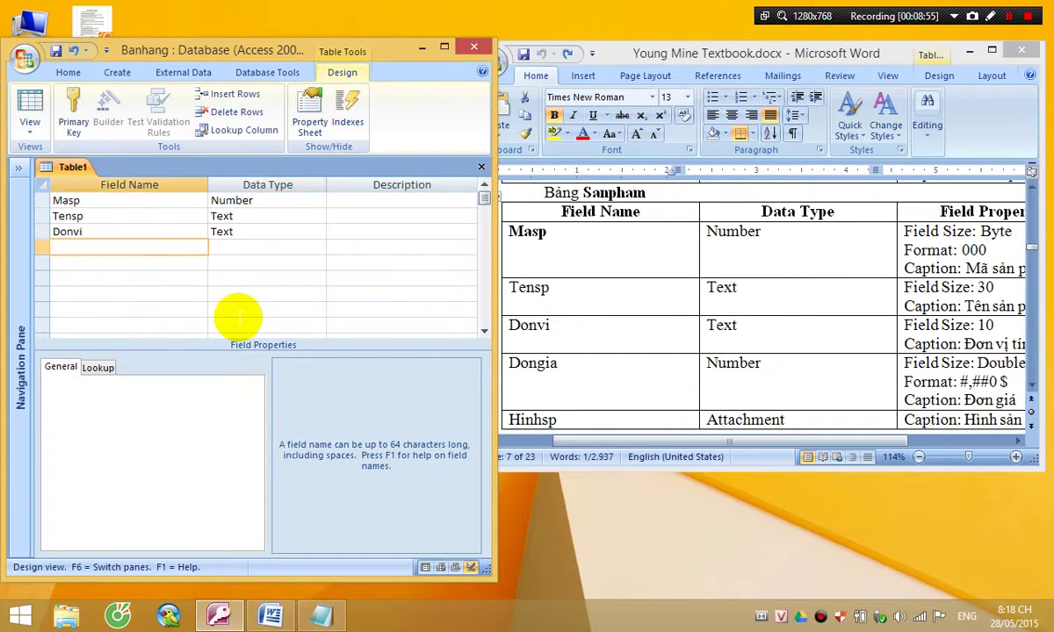
type("Dongia")
key("Tab")
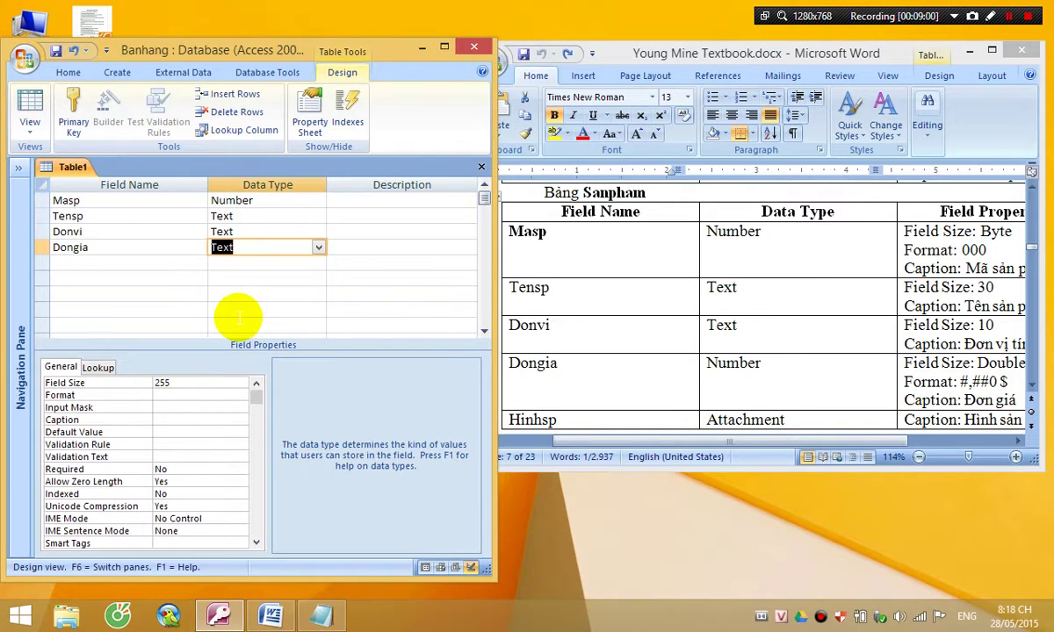
type("Number")
key("Tab")
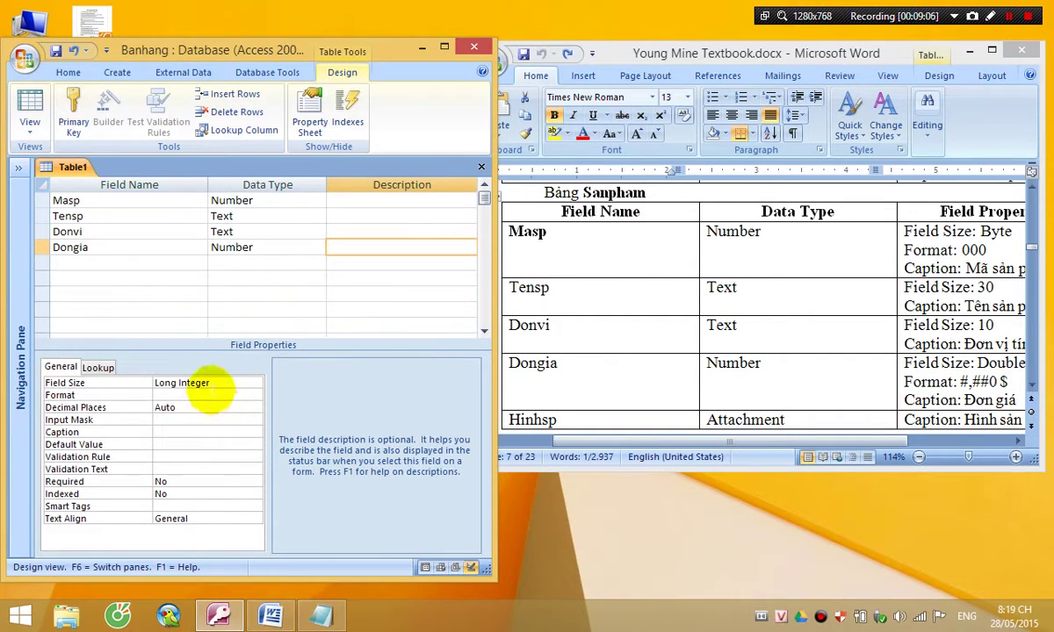
left_click(213, 385)
type("D")
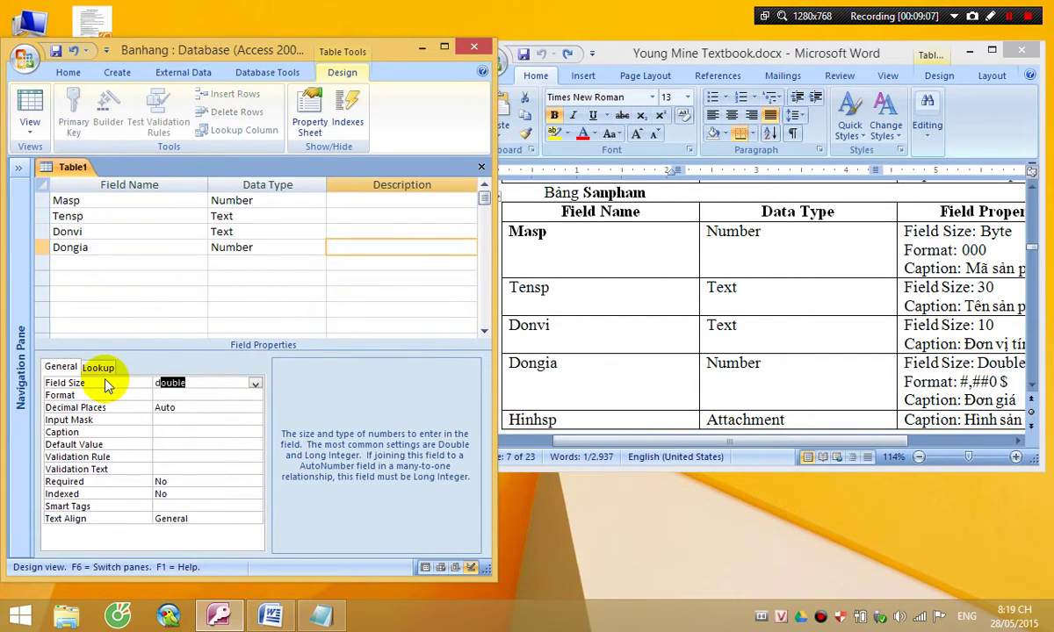
key("Return")
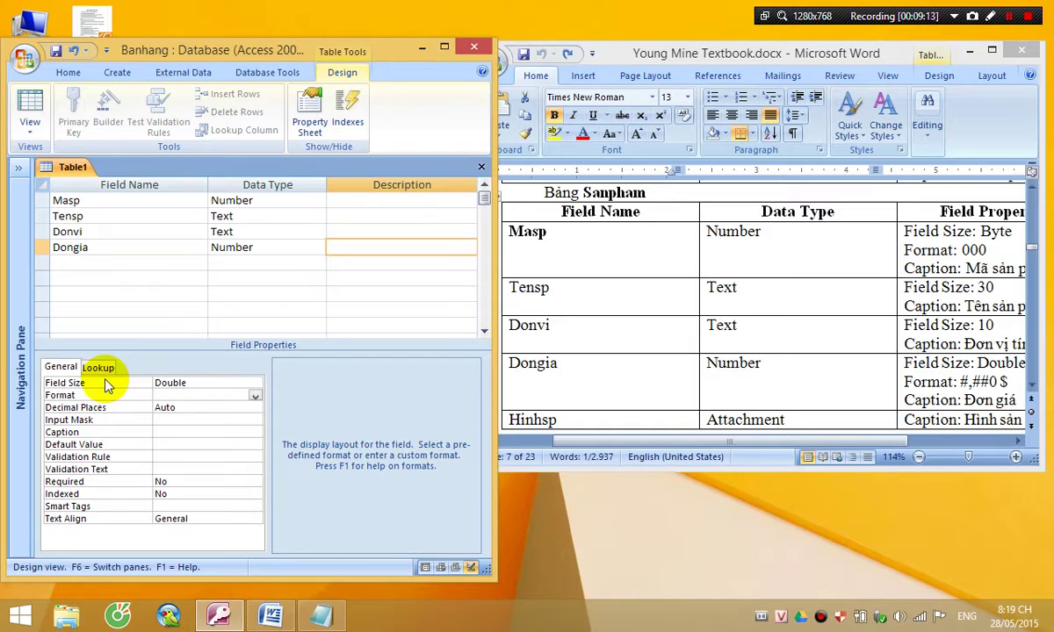
type("#,##0 $")
left_click(184, 420)
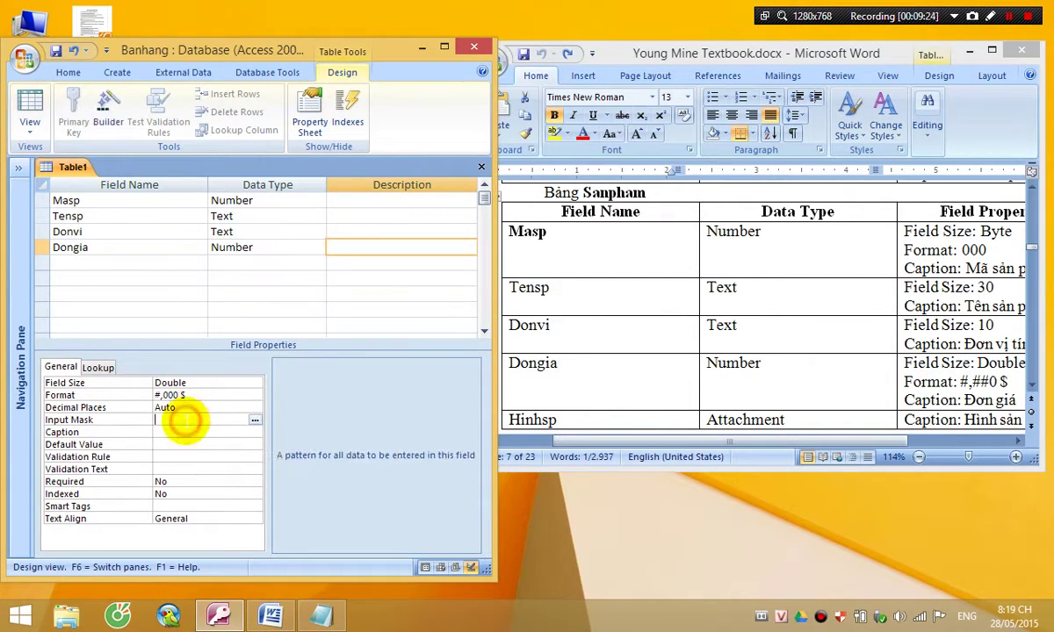
left_click(183, 431)
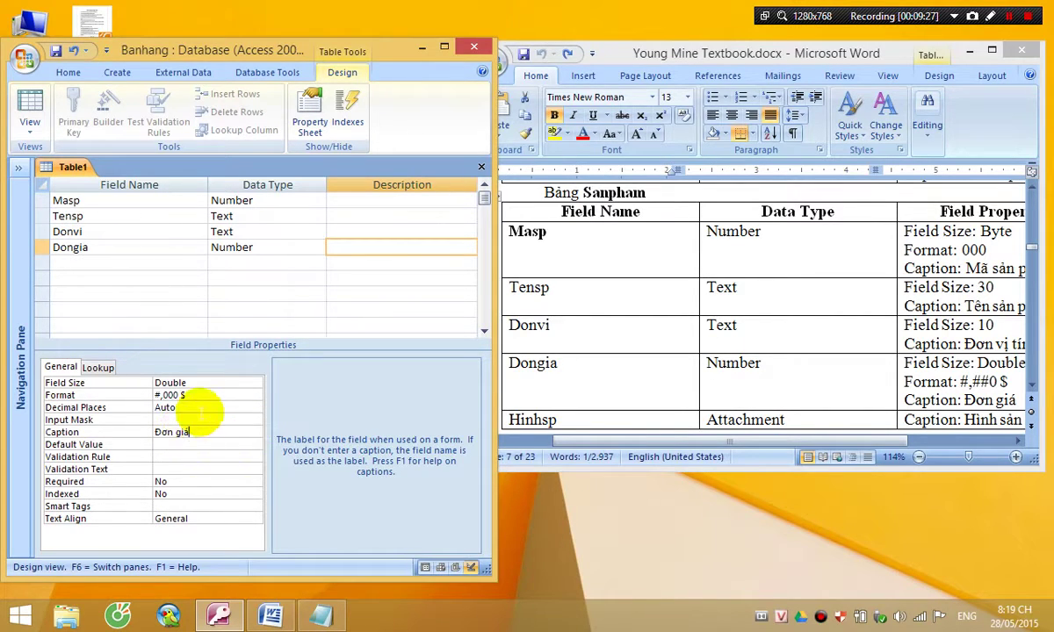
left_click_drag(184, 396, 145, 397)
left_click(185, 396)
left_click(164, 393)
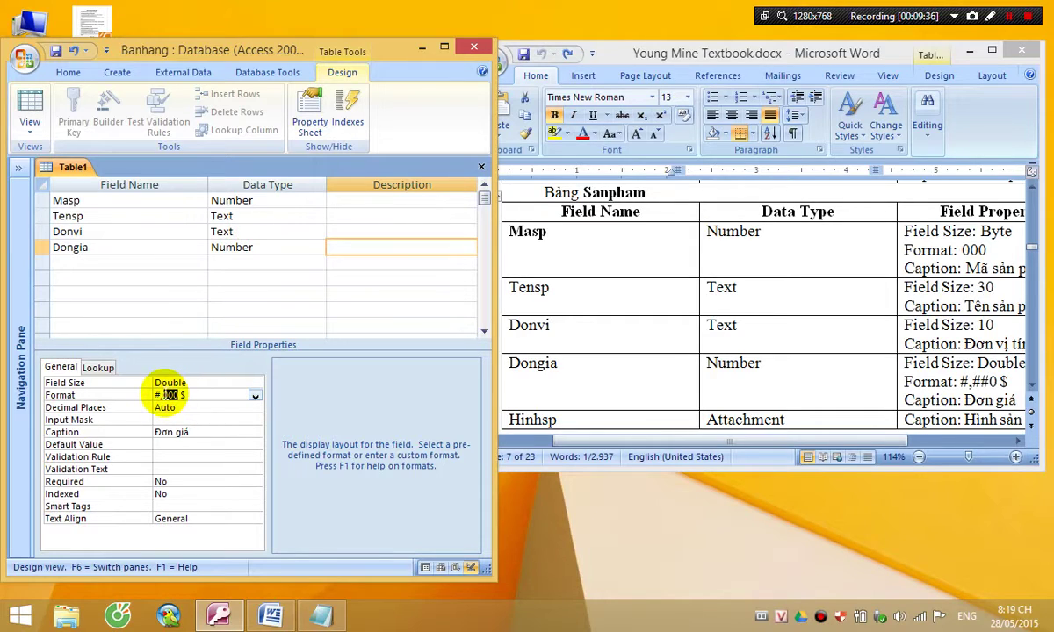
left_click_drag(159, 395, 178, 395)
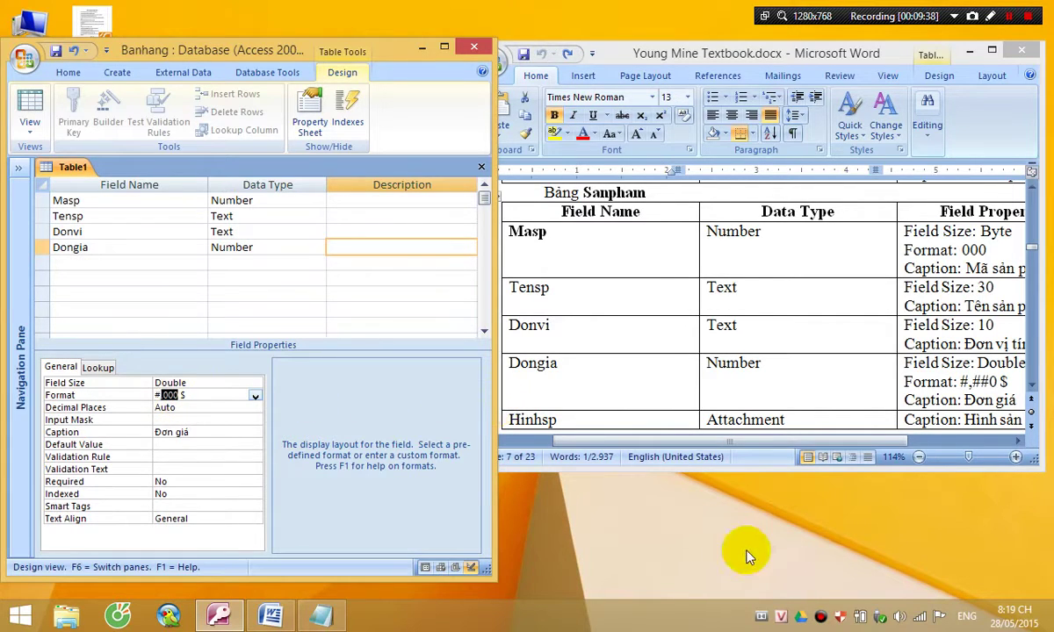
Switch to Control Panel from the desktop and open the additional format settings of Region
key("super+d")
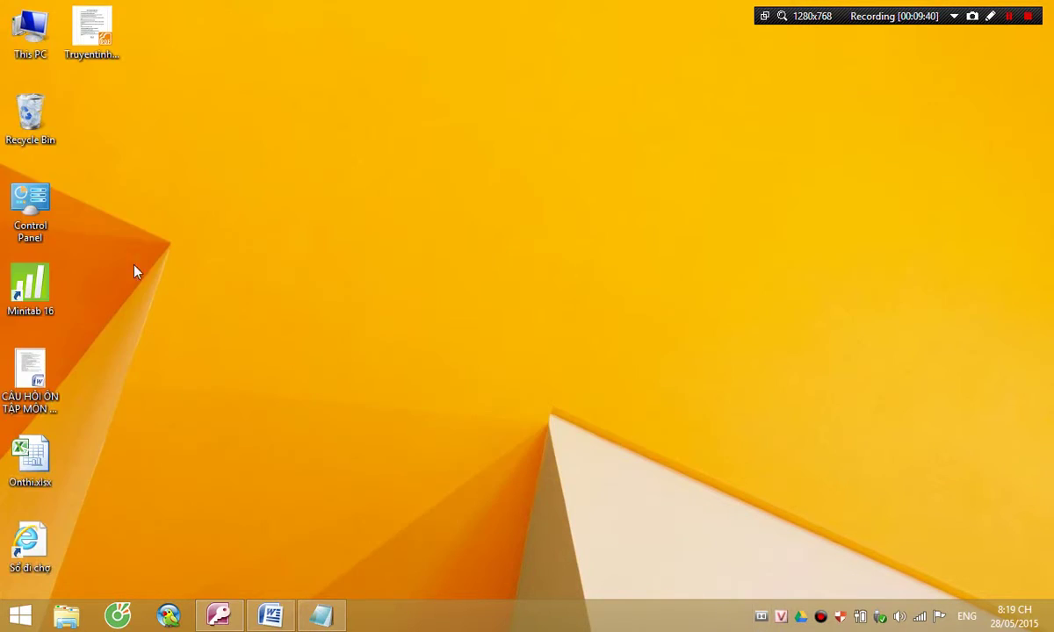
double_click(34, 204)
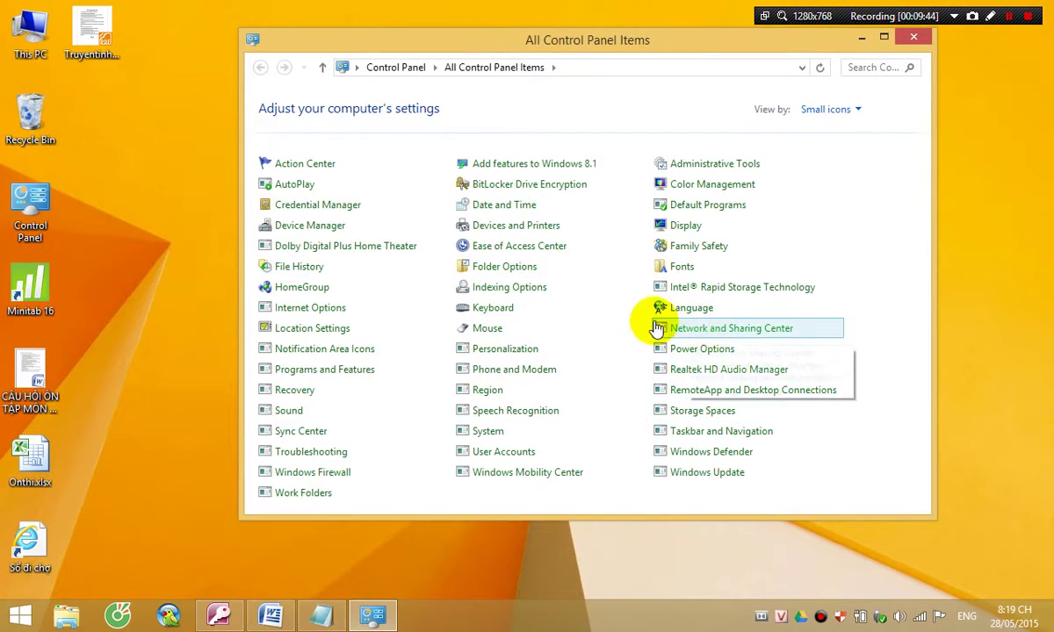
left_click(471, 392)
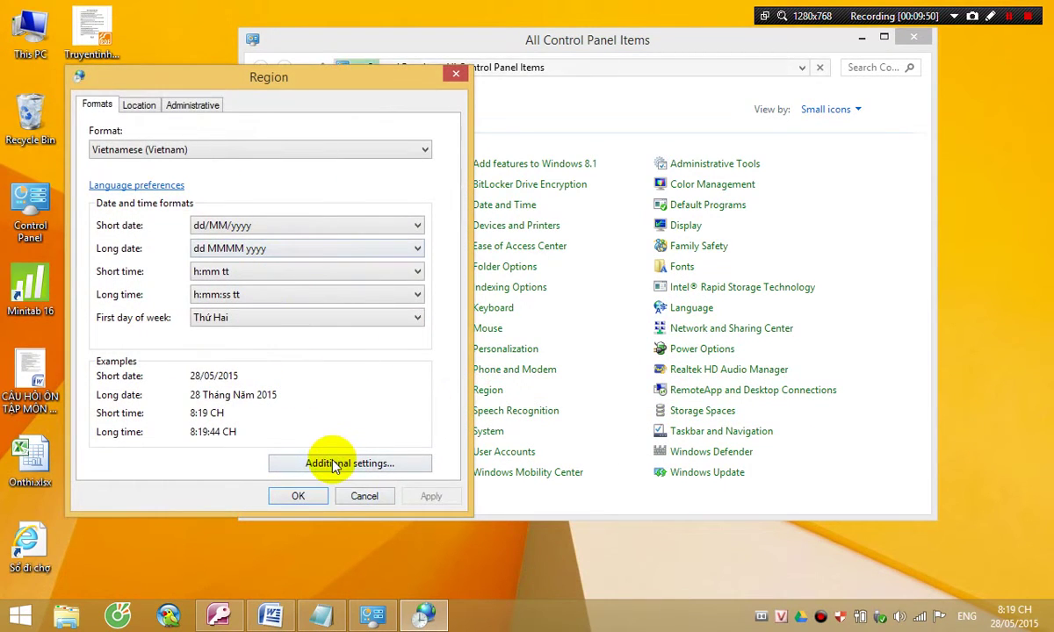
left_click(333, 466)
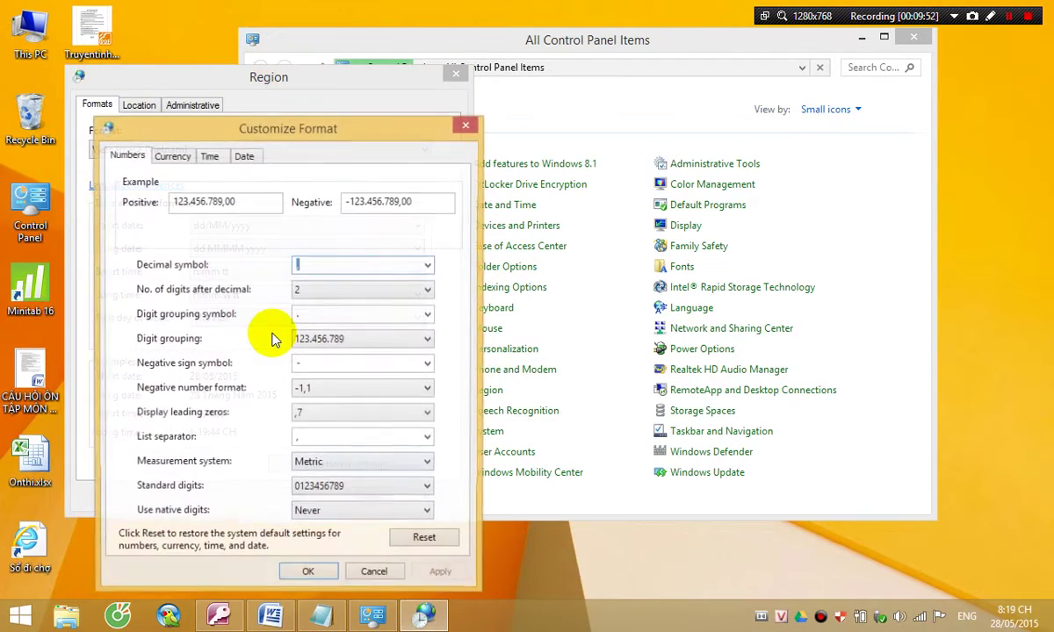
For numbers, set the list separator to a semicolon, the decimal symbol to a period and the digit grouping symbol to a comma
left_click(336, 277)
type(".")
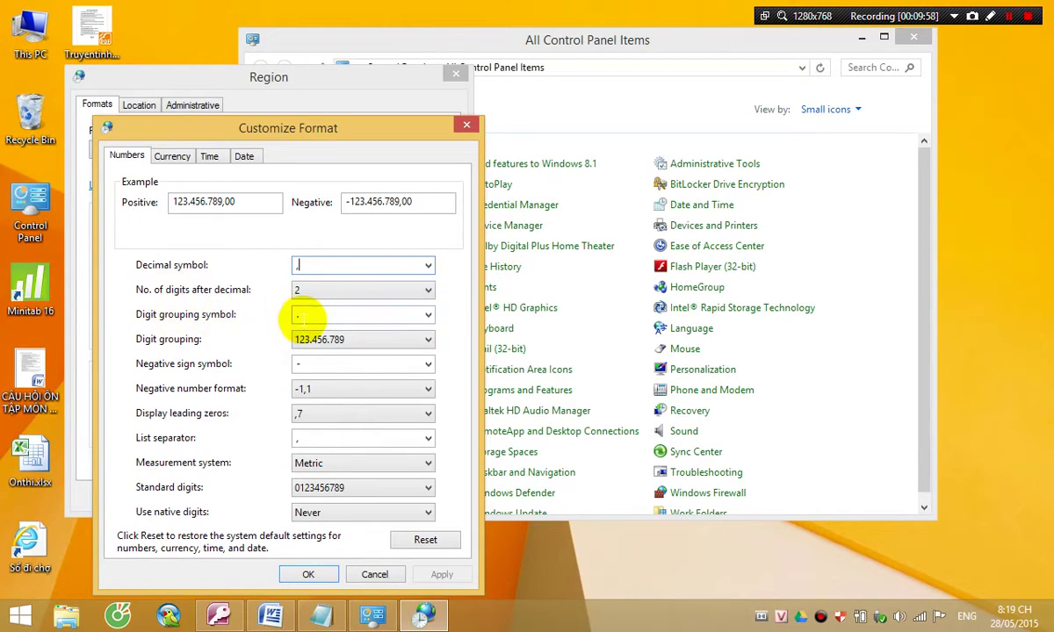
left_click(302, 316)
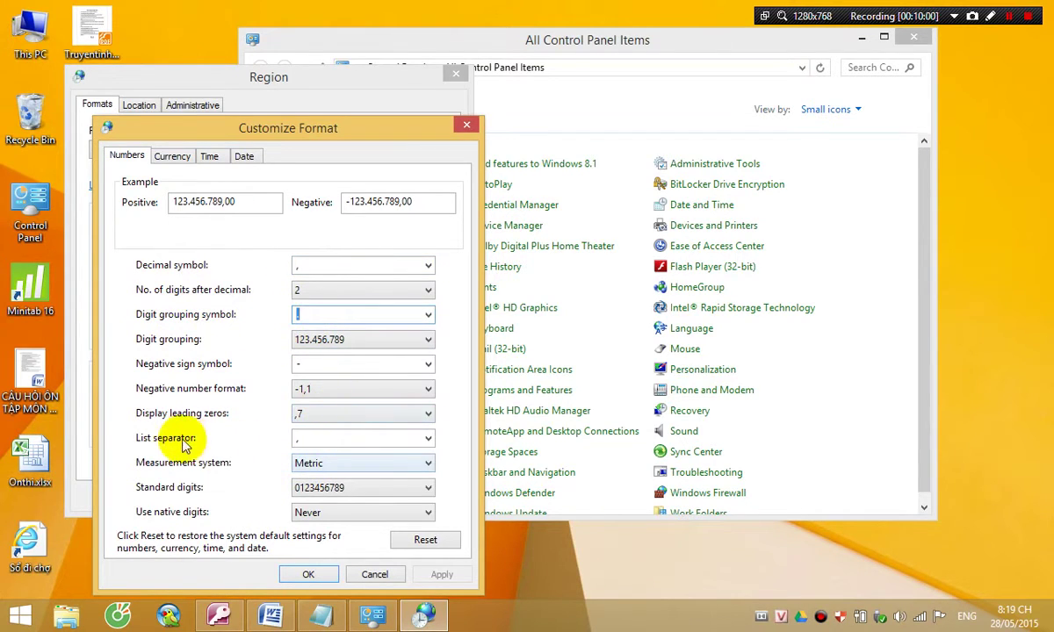
left_click(298, 438)
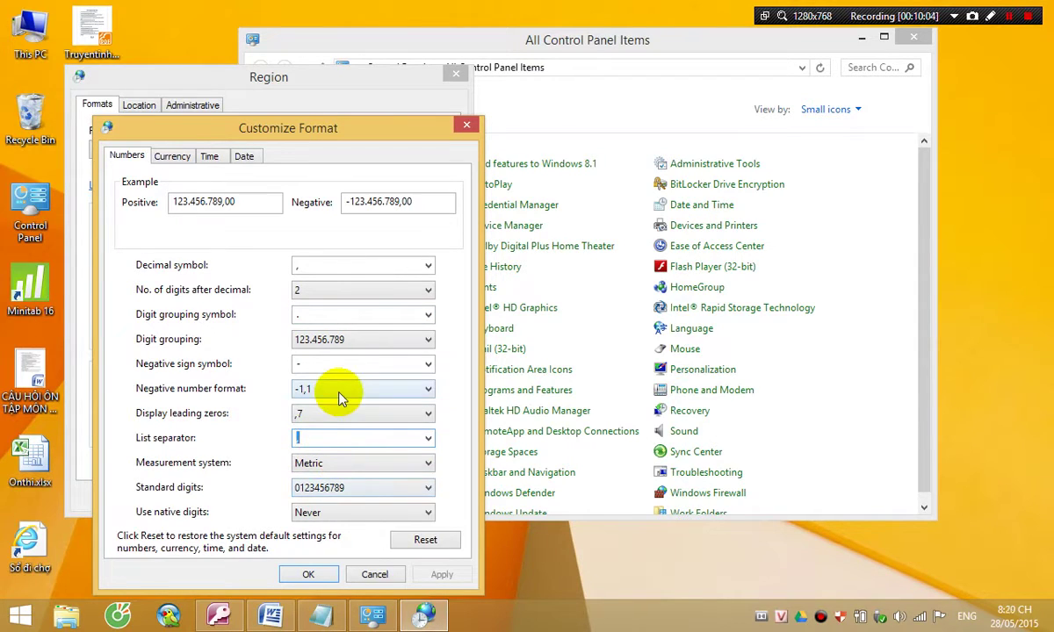
type(";")
left_click(323, 266)
type(".")
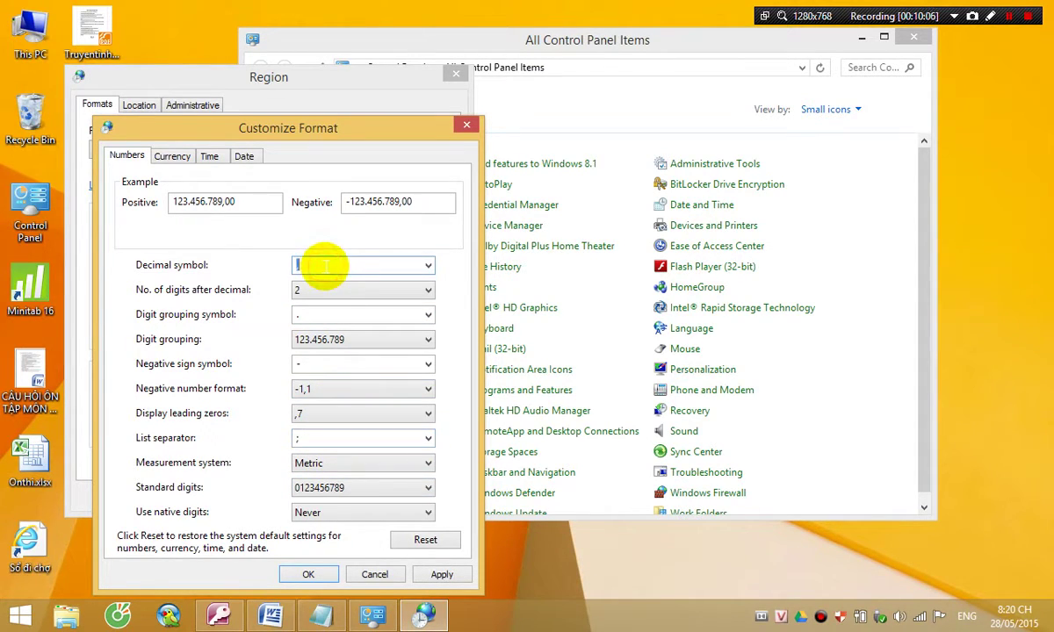
left_click(309, 313)
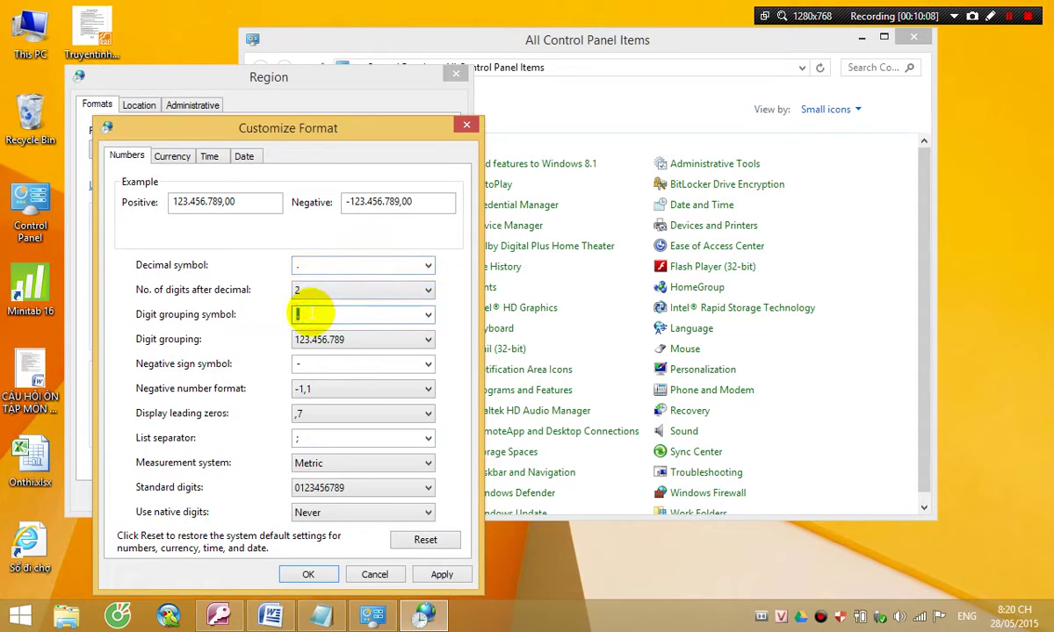
type(",")
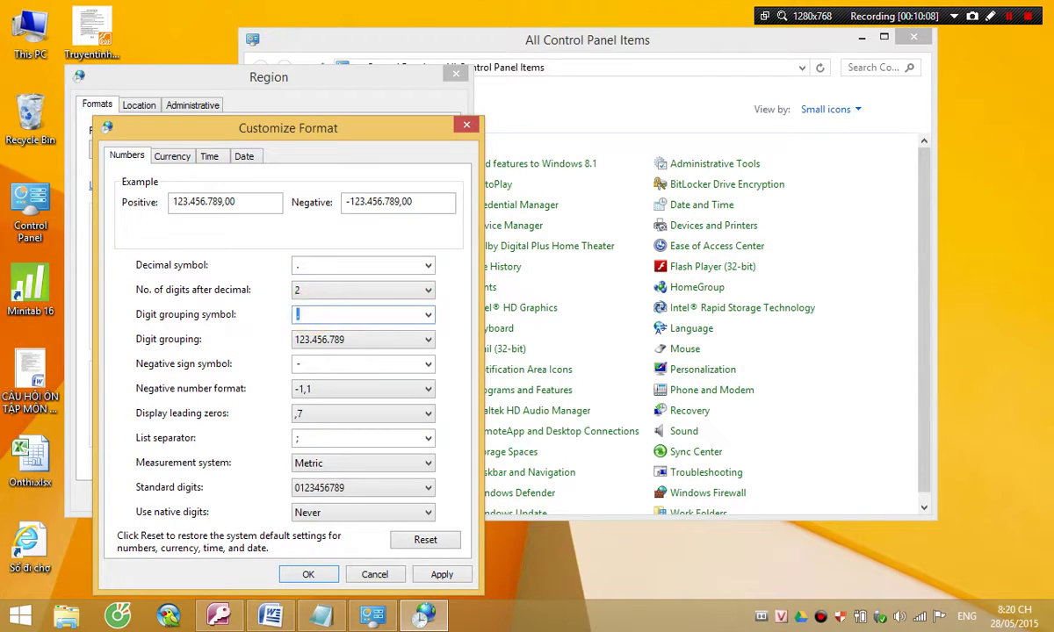
For currency, set the decimal symbol to a period and the digit grouping symbol to a comma
left_click(172, 156)
left_click(301, 357)
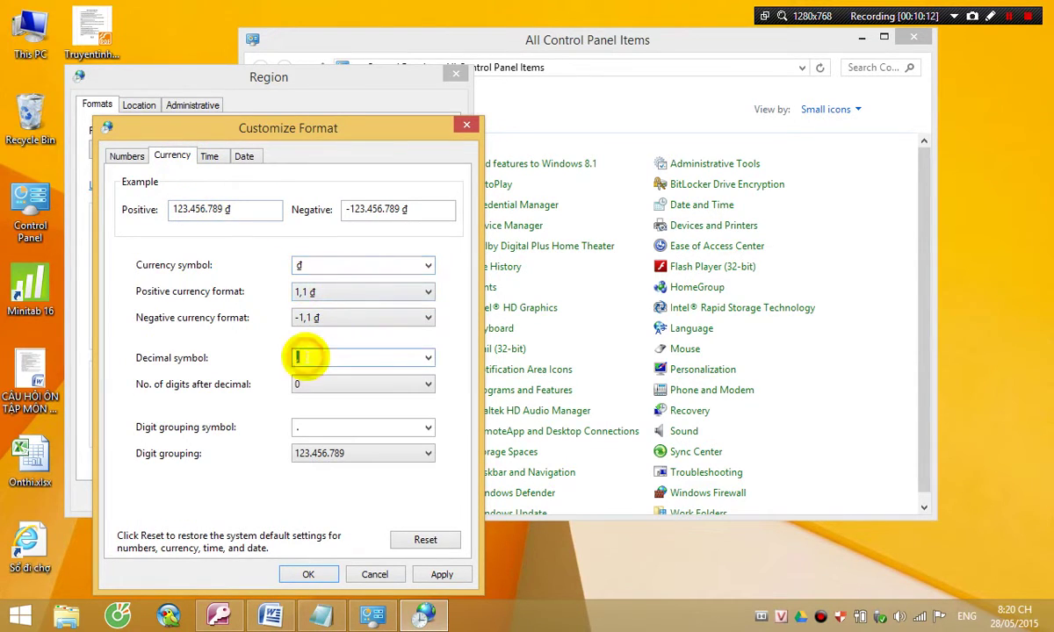
left_click(312, 427)
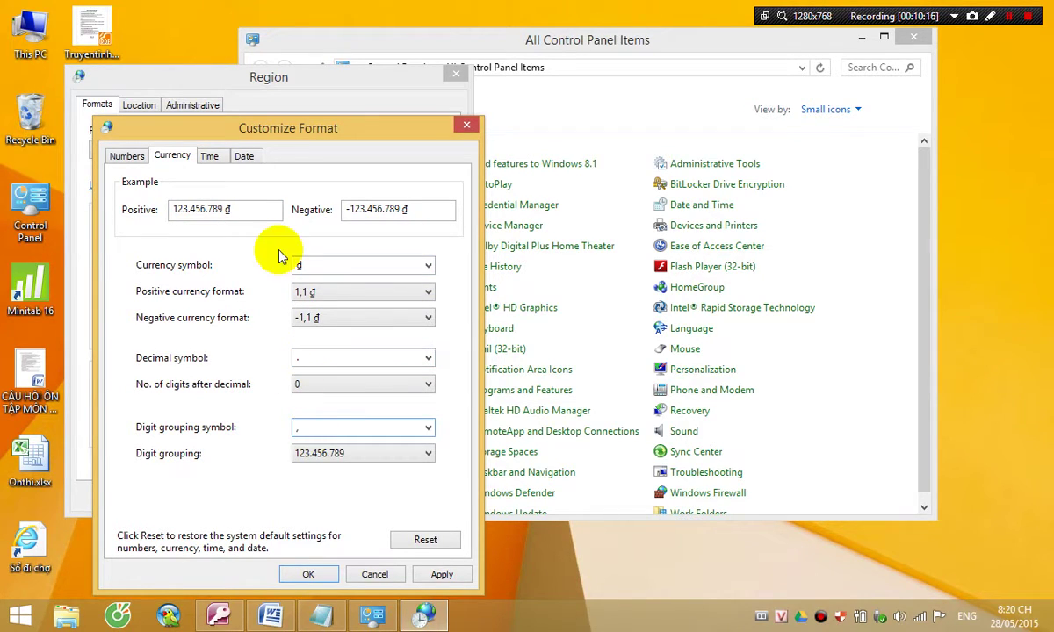
type(",")
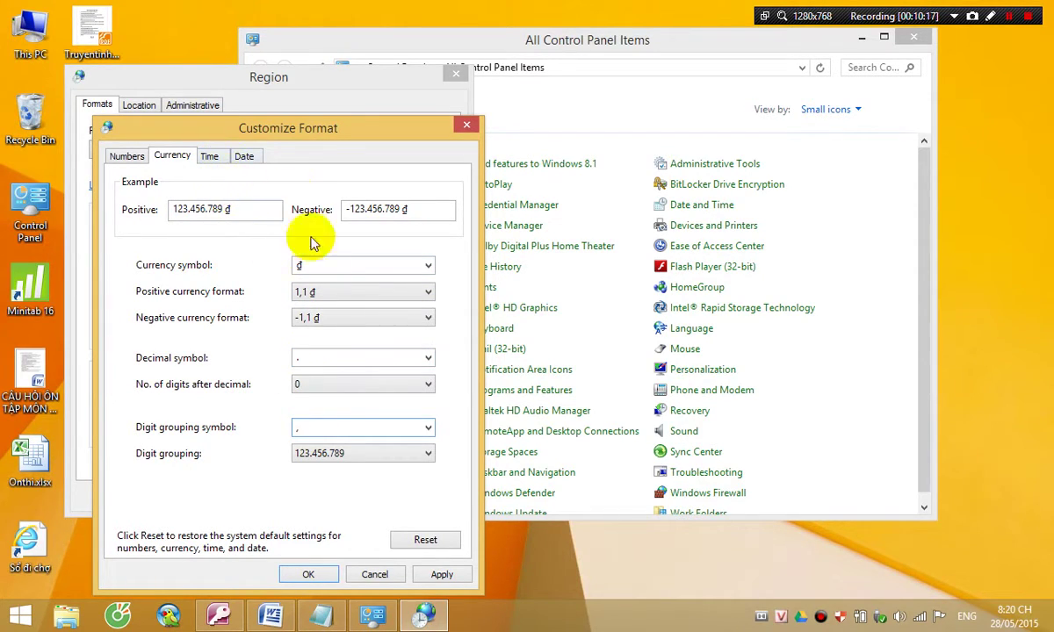
Check the time and date formats, then apply the customized regional formats and close their dialog
left_click(209, 156)
left_click(243, 157)
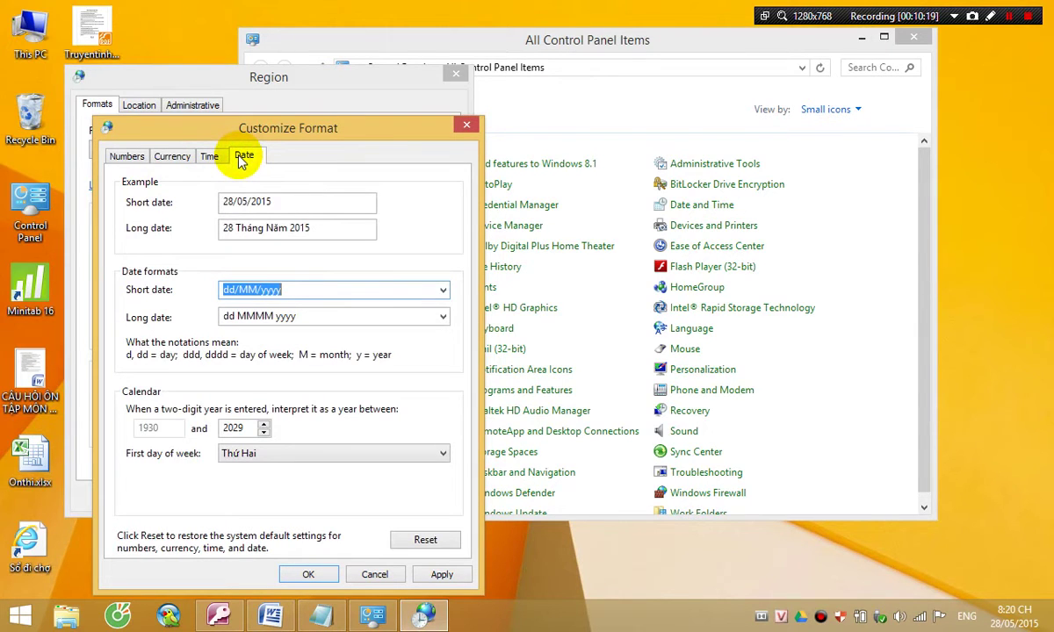
left_click(440, 574)
left_click(317, 576)
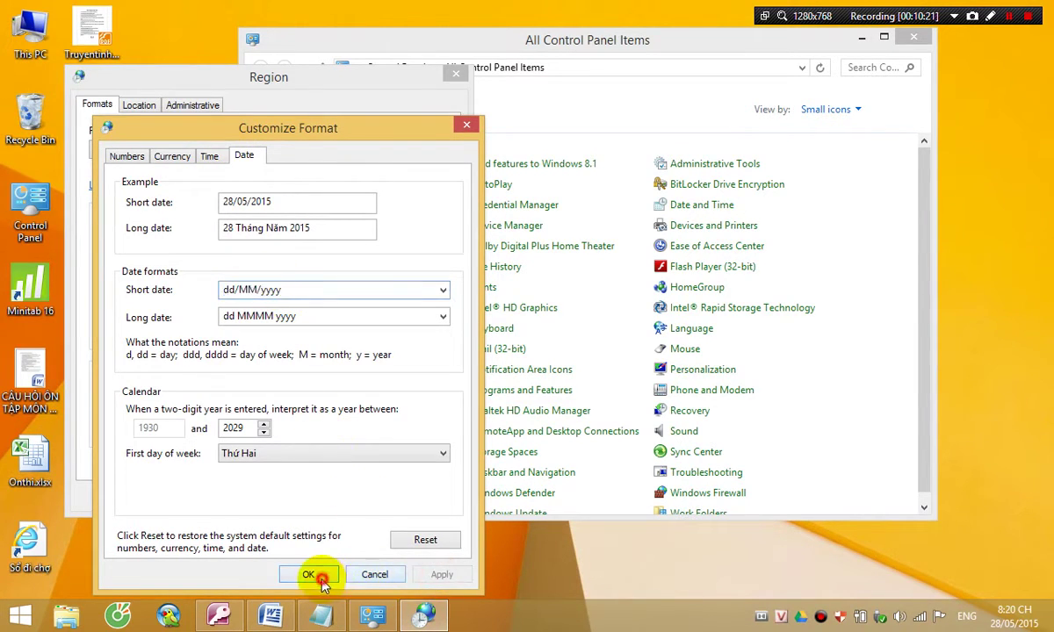
Close the Region and Control Panel windows, then return to the Banhang database and check Dongia's Format property
left_click(303, 497)
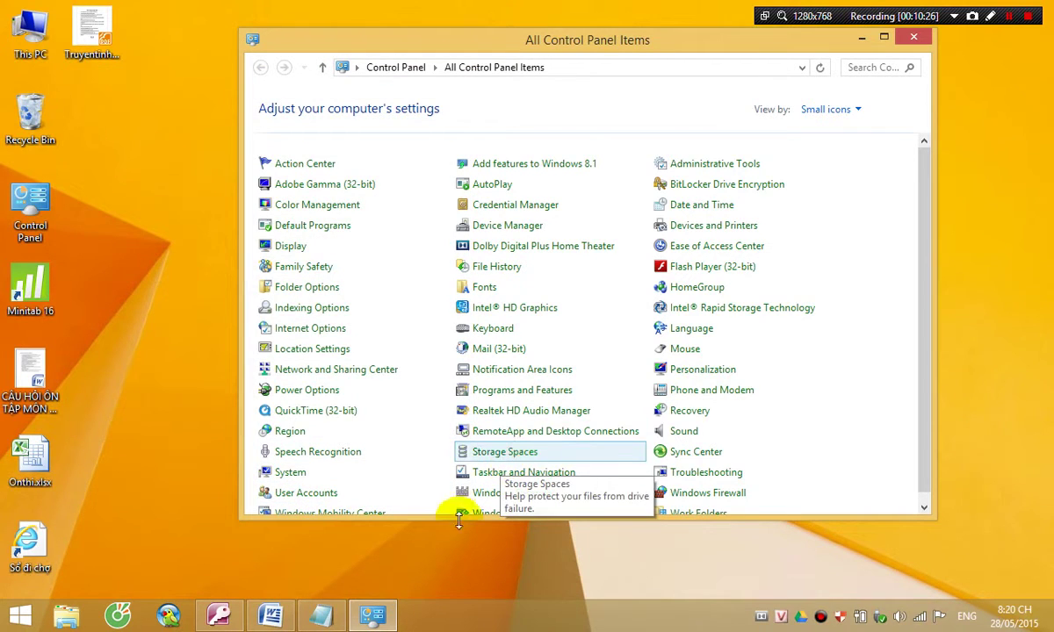
left_click(915, 39)
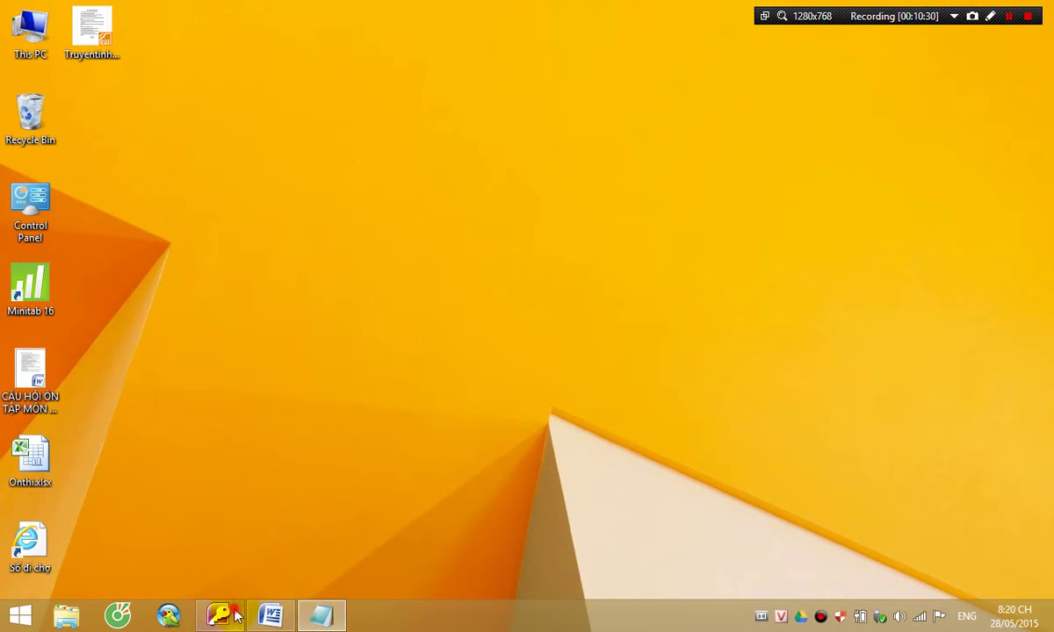
left_click(234, 616)
left_click(175, 397)
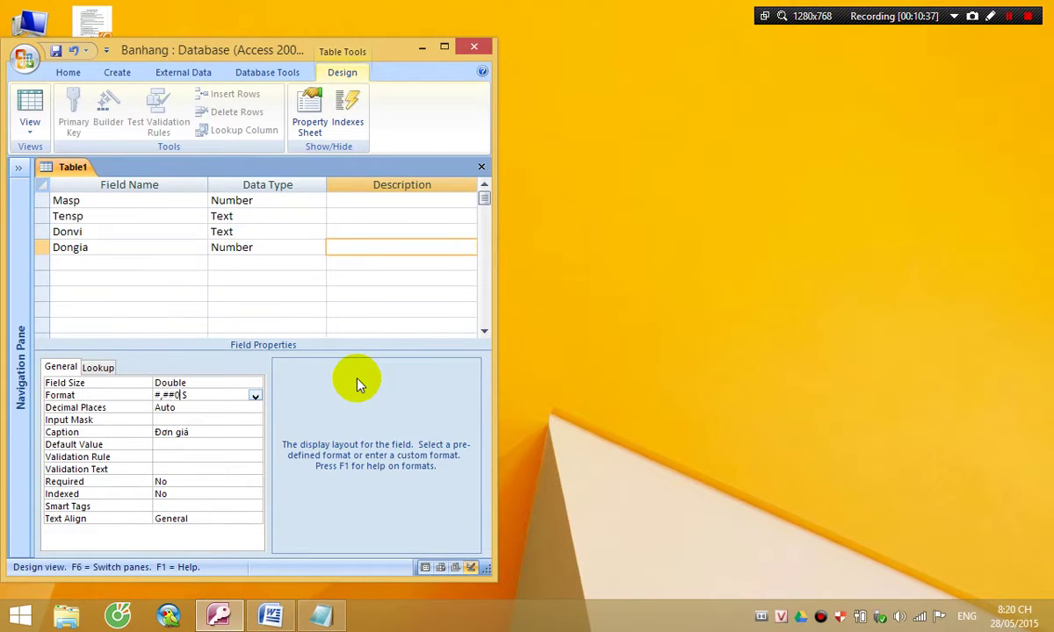
left_click(236, 444)
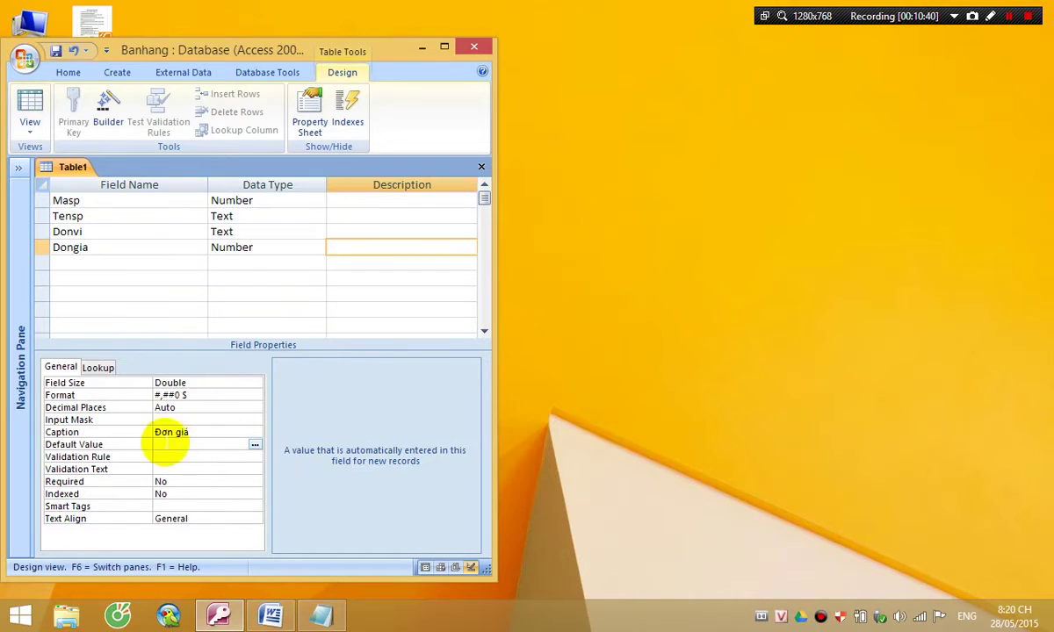
Consult the textbook's Sanpham specification and add the Hinhsp field as Attachment with the caption "Hình sản phẩm"
left_click(131, 263)
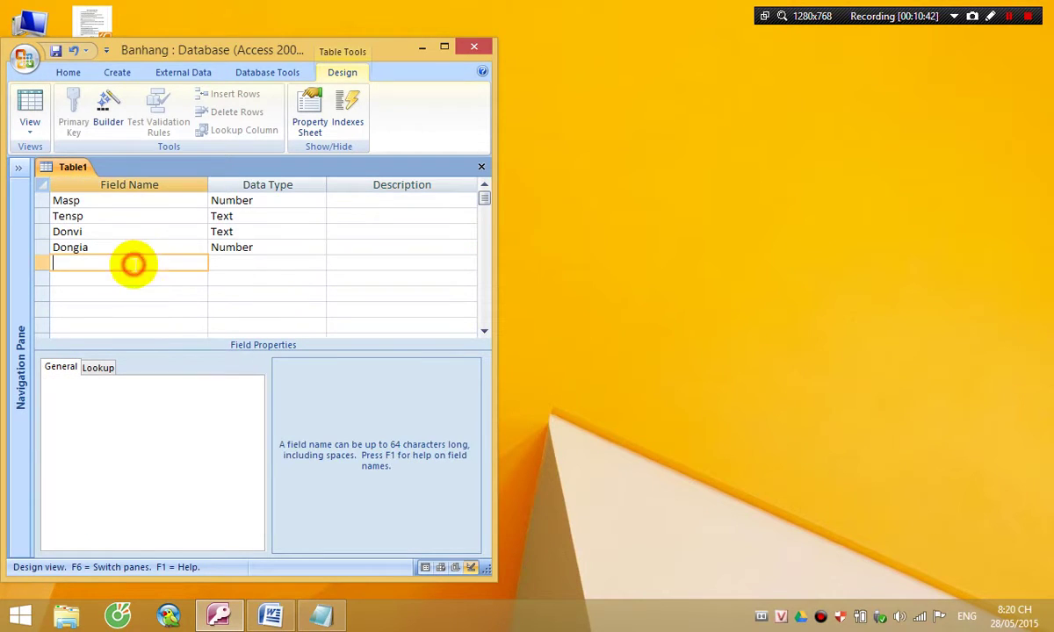
left_click(272, 618)
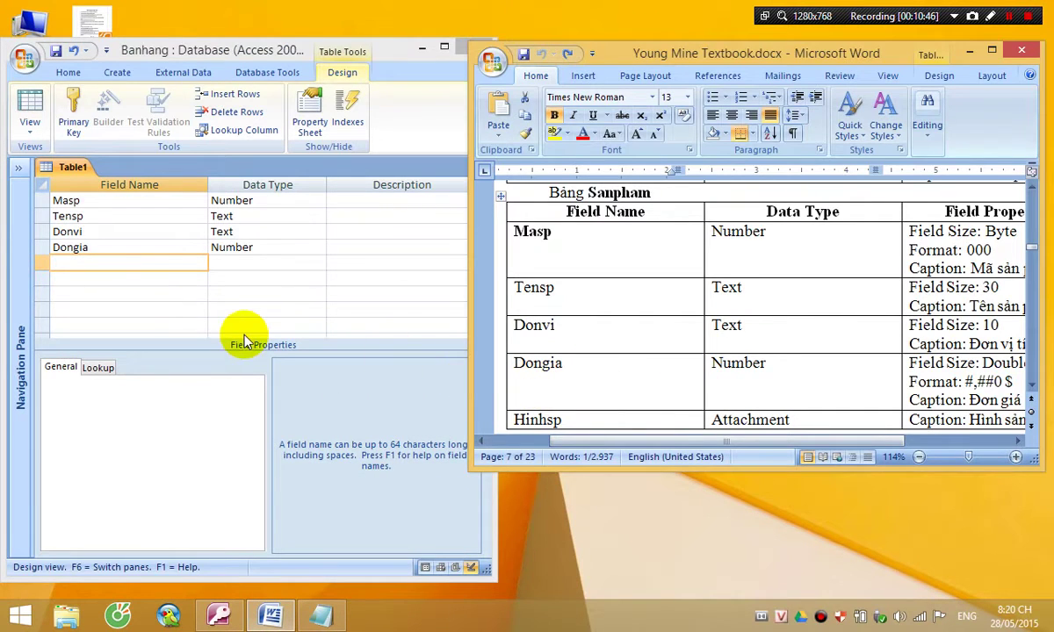
left_click(128, 263)
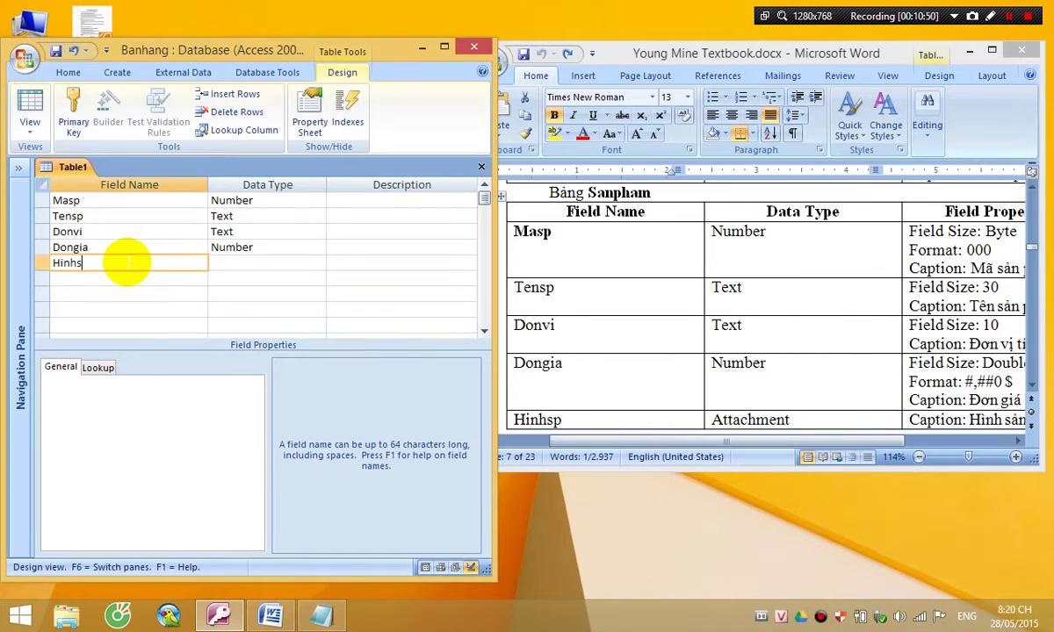
type("Hinhsp")
key("Tab")
type("a")
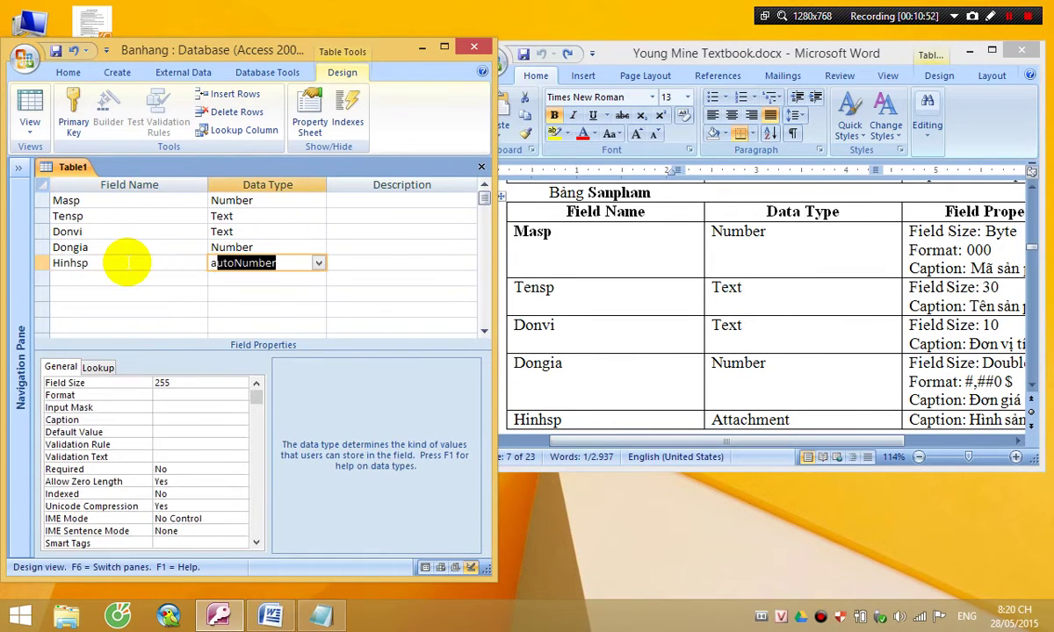
type("t")
key("Tab")
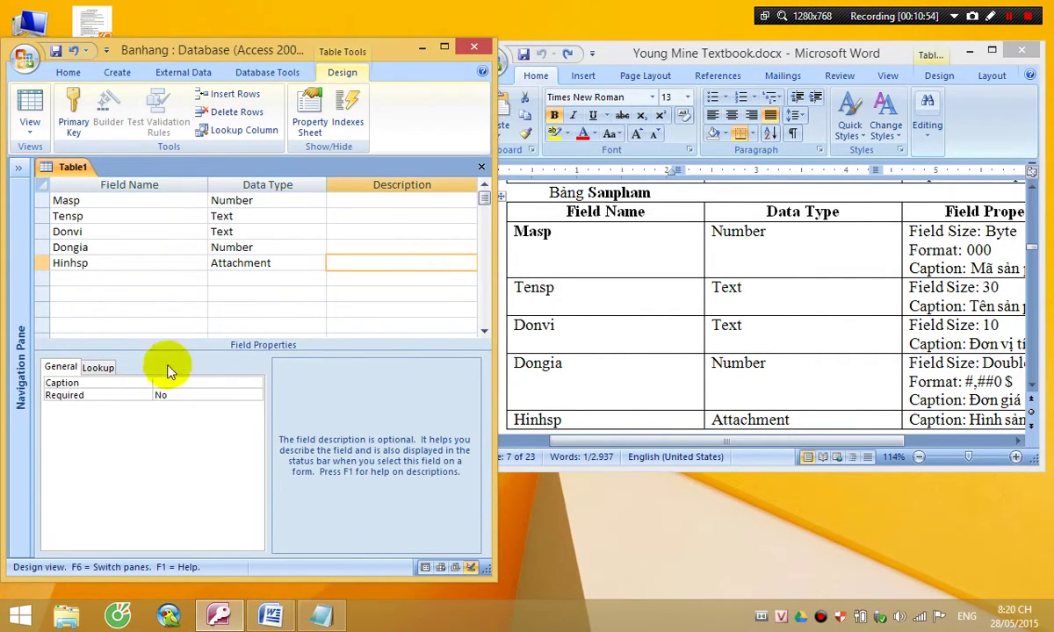
left_click(182, 381)
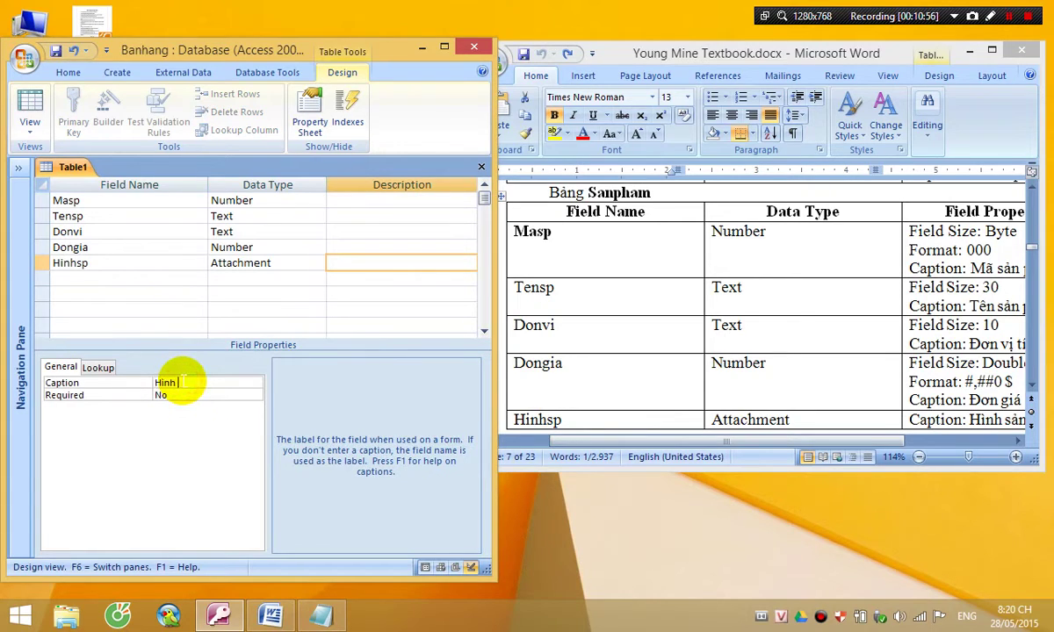
type("Hình sản phẩm")
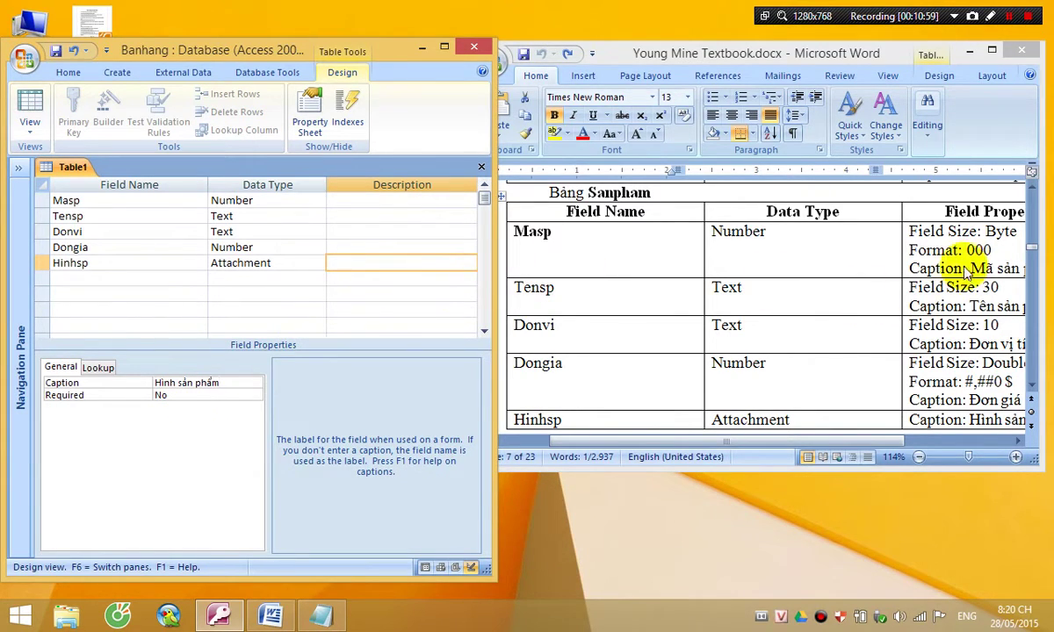
Set Masp as the primary key of the product table
left_click(1032, 385)
left_click(171, 216)
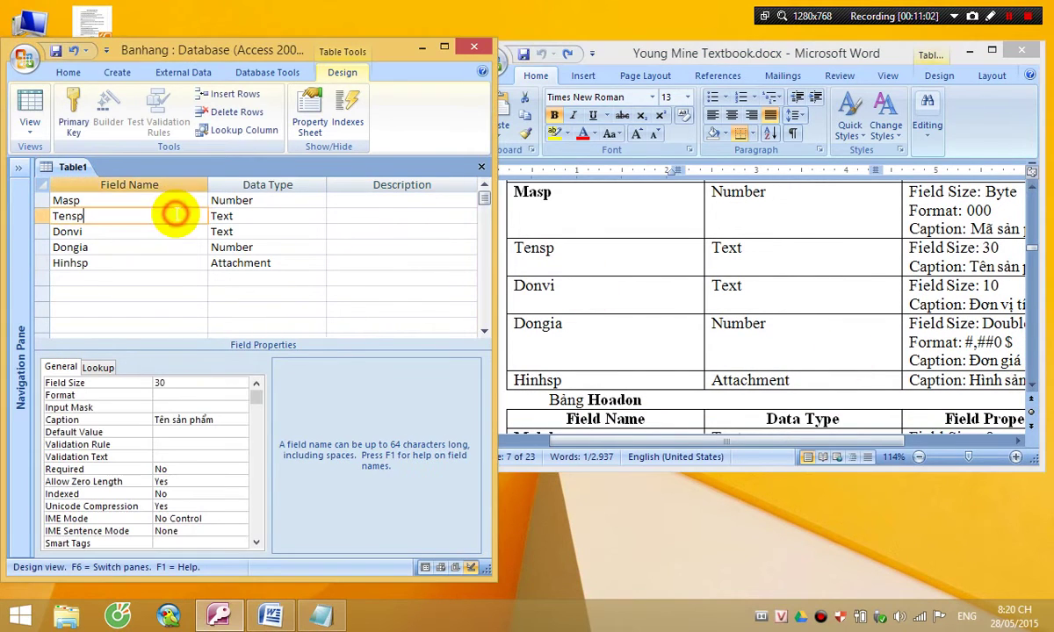
left_click(50, 202)
left_click(80, 98)
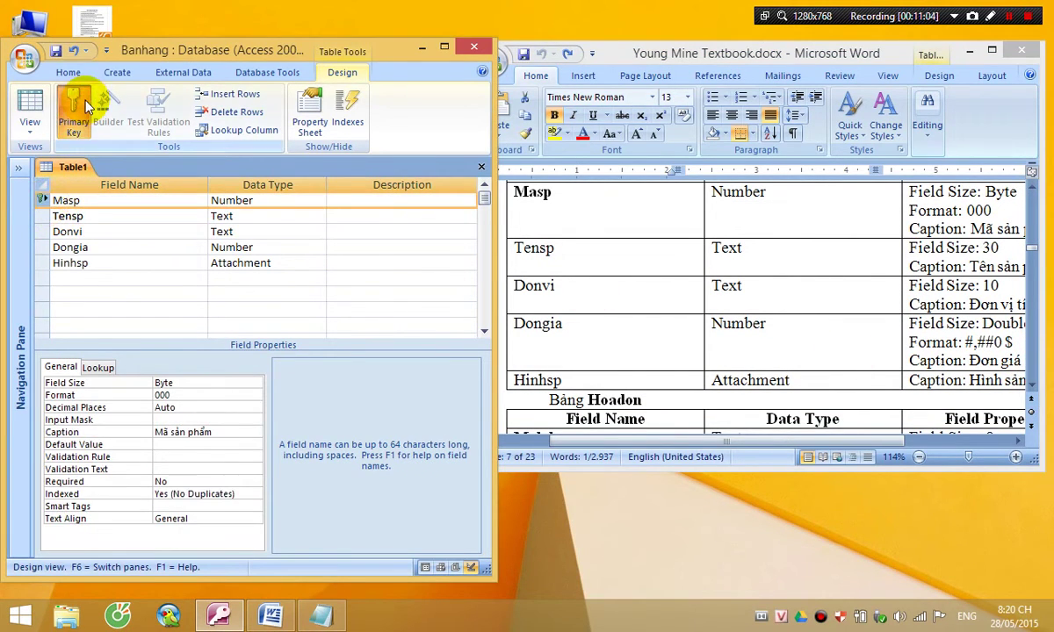
Save the table as Sanpham and close it
key("ctrl+s")
type("Sanpham")
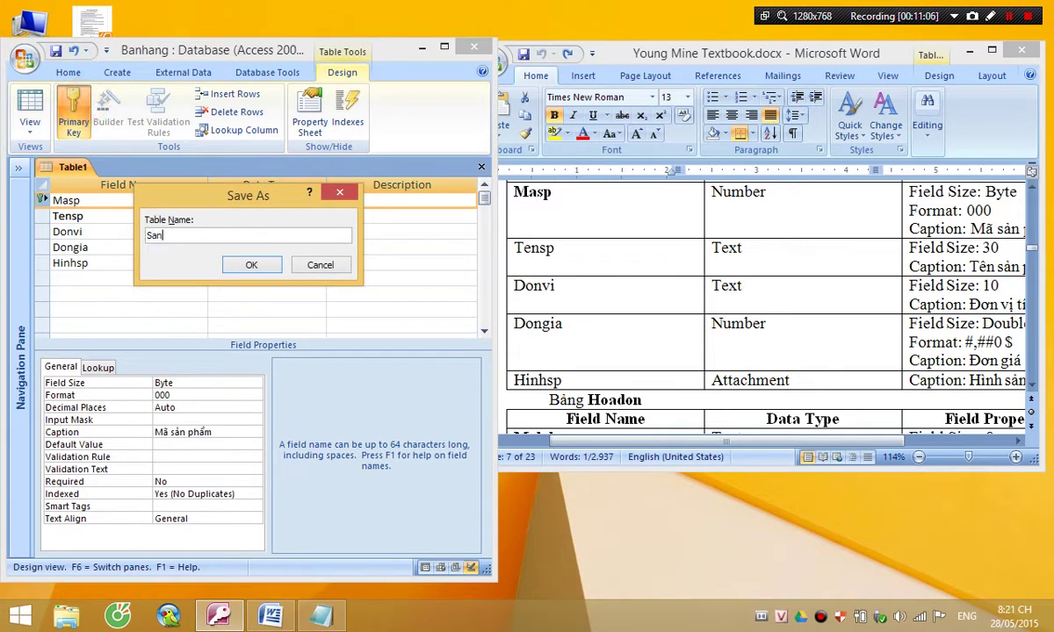
key("Return")
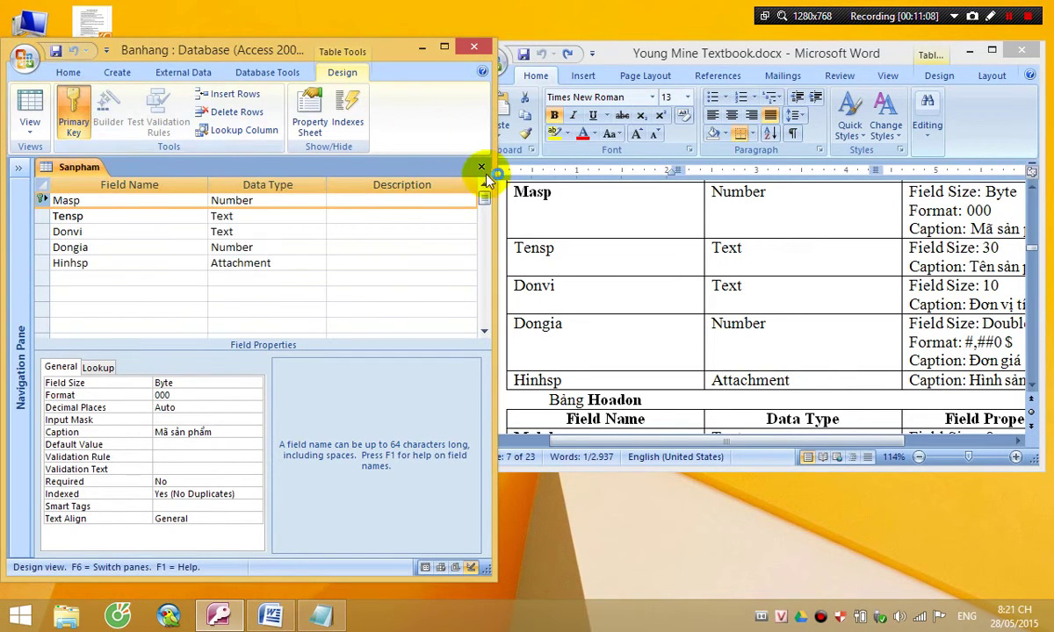
left_click(481, 167)
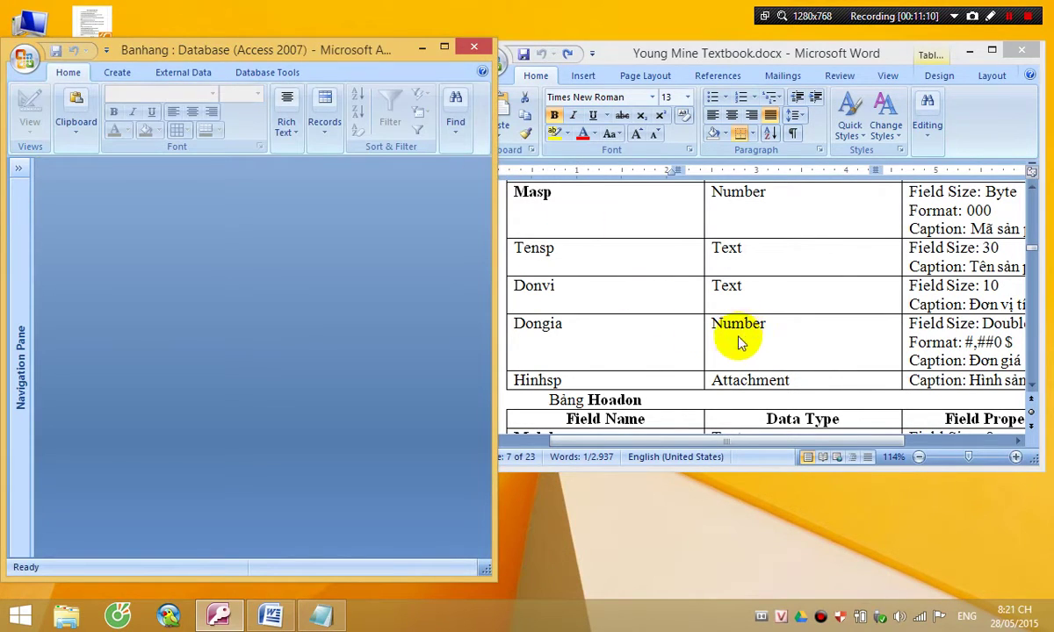
Bring up the textbook's Hoadon specification and start a new table in Design view in the Banhang database
left_click(703, 397)
scroll(703, 397, "down", 5)
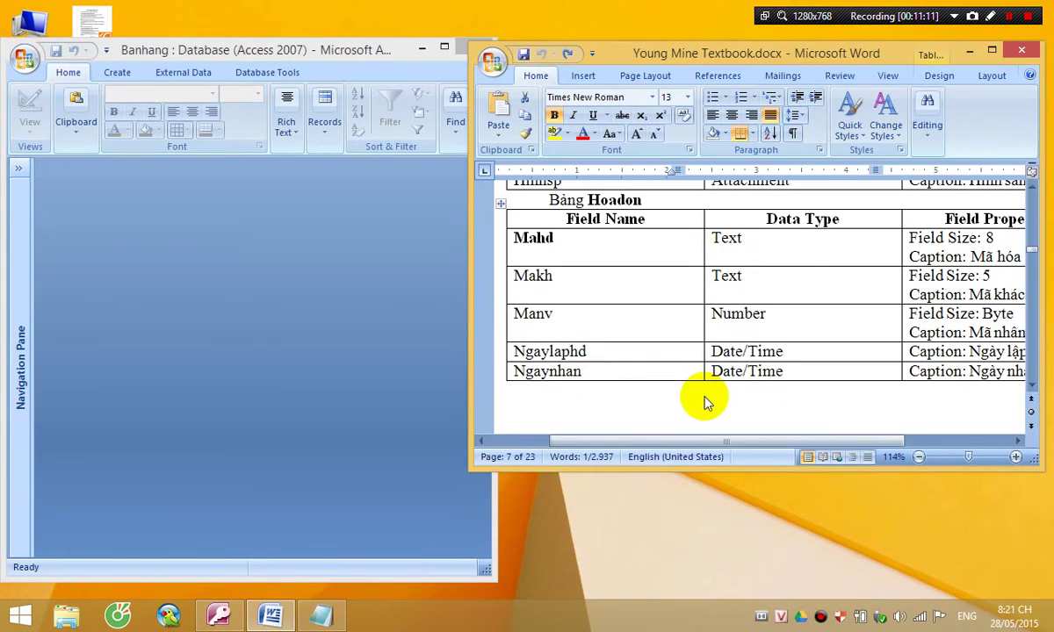
left_click(117, 72)
left_click(133, 101)
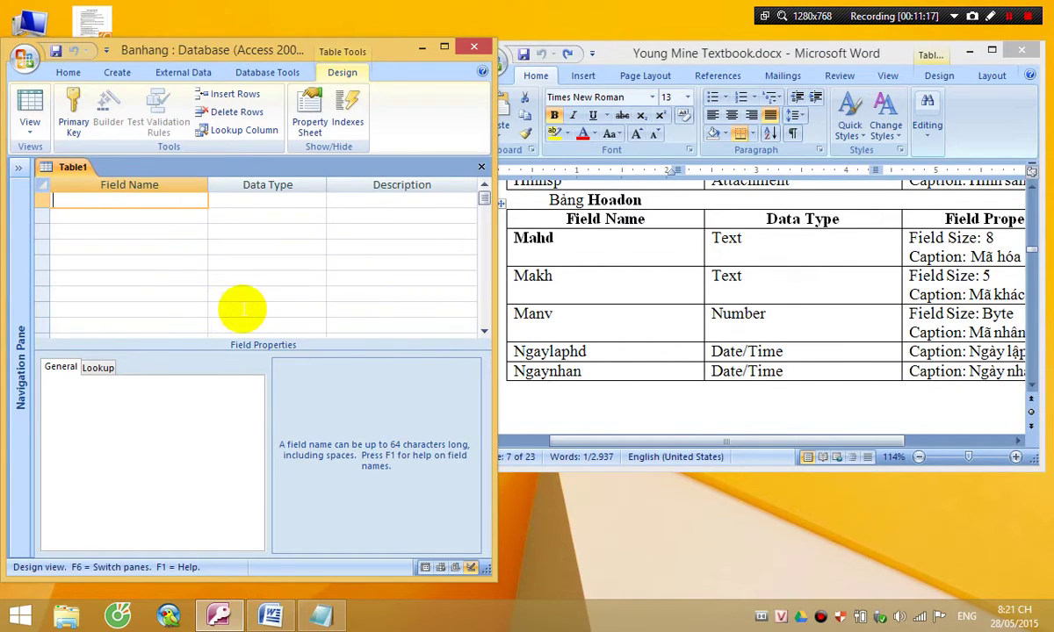
Add the Mahd field as Text with field size 8 and enter its caption from the Hoadon specification
type("Maho")
key("BackSpace")
type("d")
key("Tab")
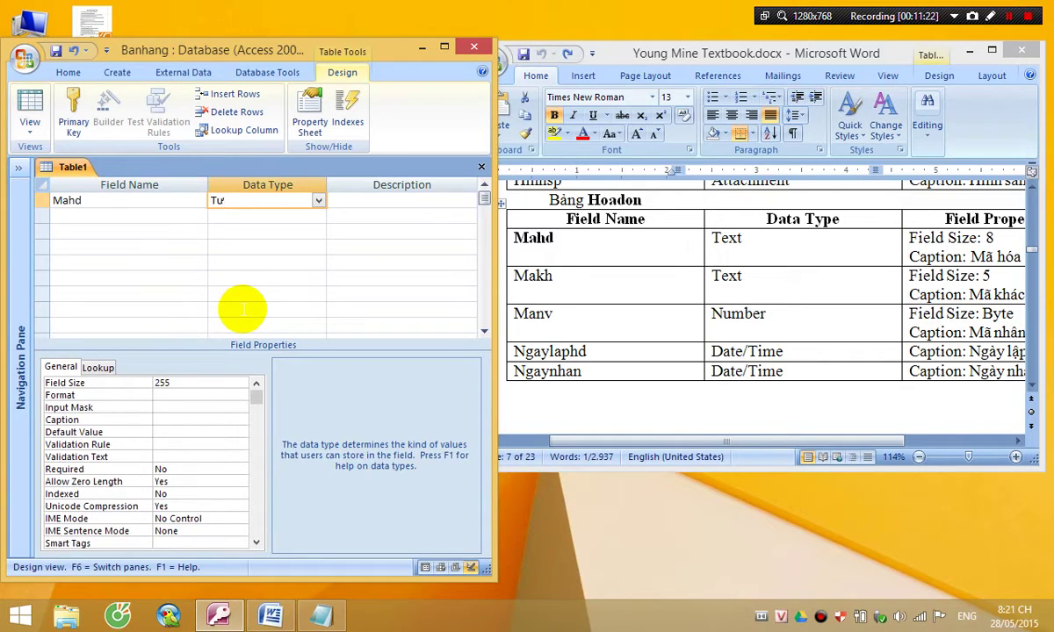
type("Tư")
key("Tab")
left_click(199, 381)
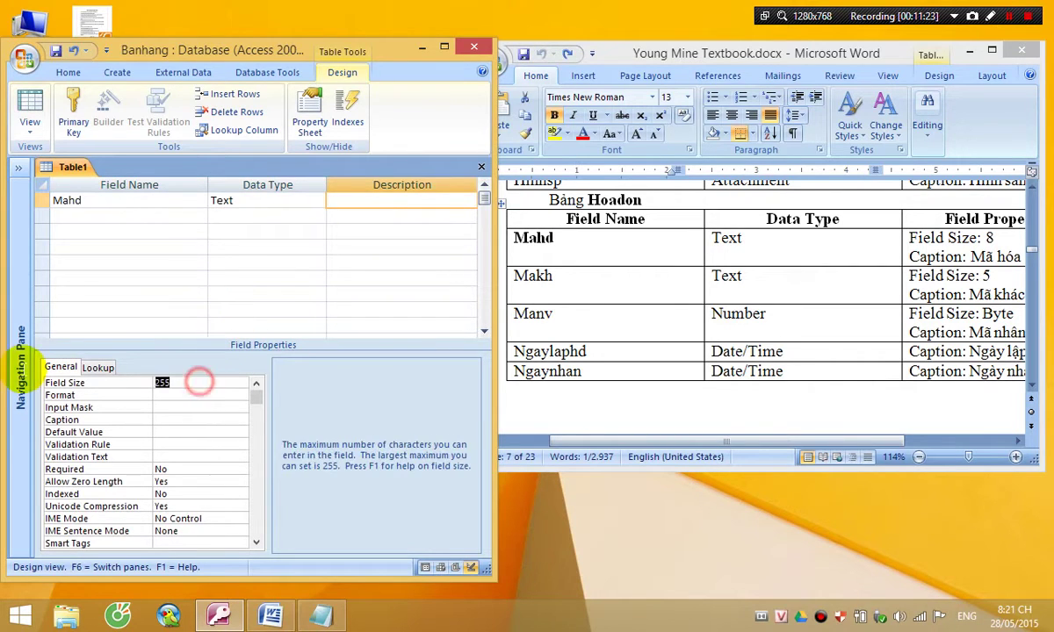
type("8")
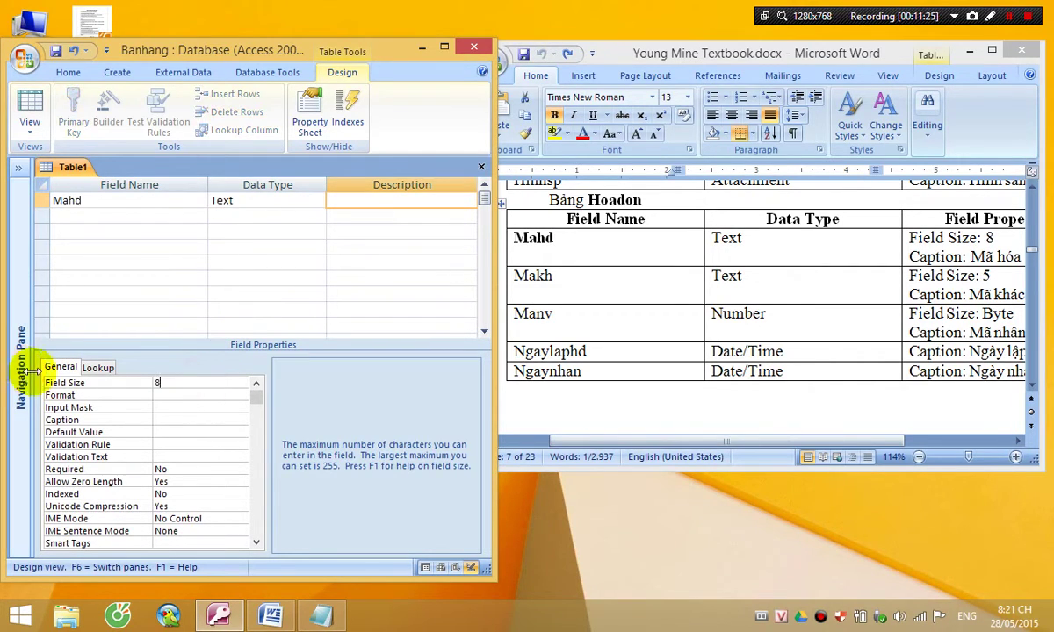
left_click(158, 419)
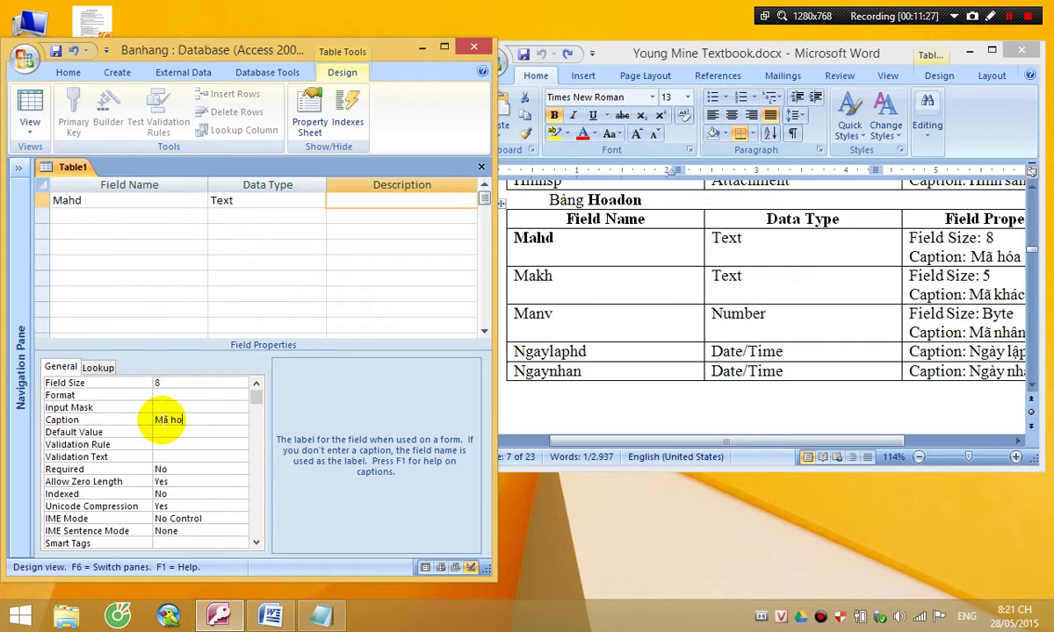
Add the Makh field as Text with field size 5
left_click(115, 213)
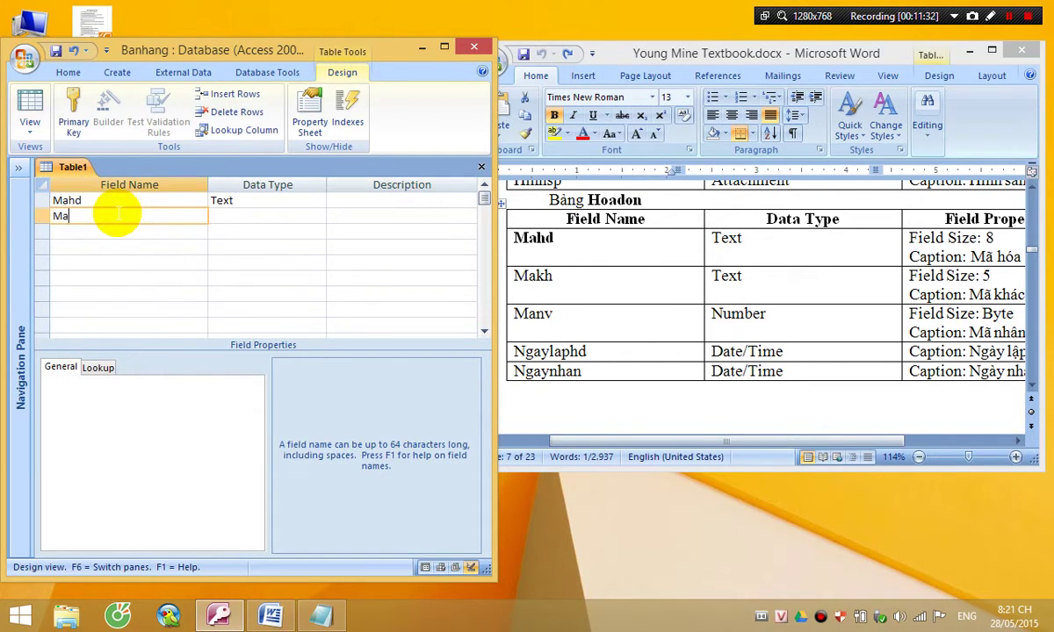
type("Makh")
key("Tab")
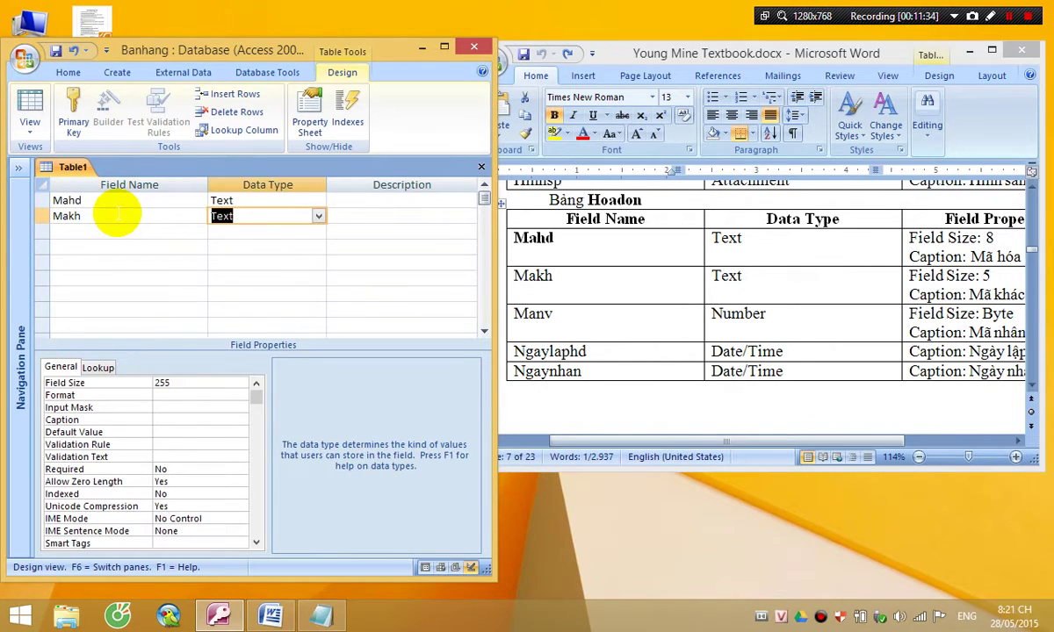
left_click(161, 383)
type("5")
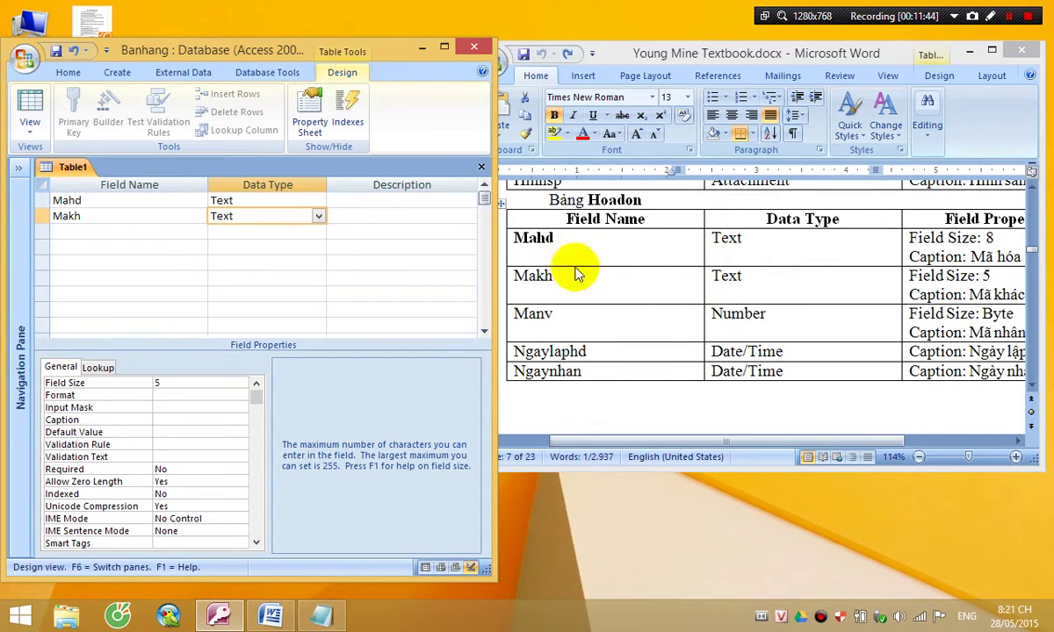
Check Makh's field size in the textbook's Khachhang table and enter the Makh caption from the specification
mouse_move(1029, 256)
left_mouse_down()
mouse_move(1032, 242)
mouse_move(1031, 263)
mouse_move(1034, 252)
left_mouse_up()
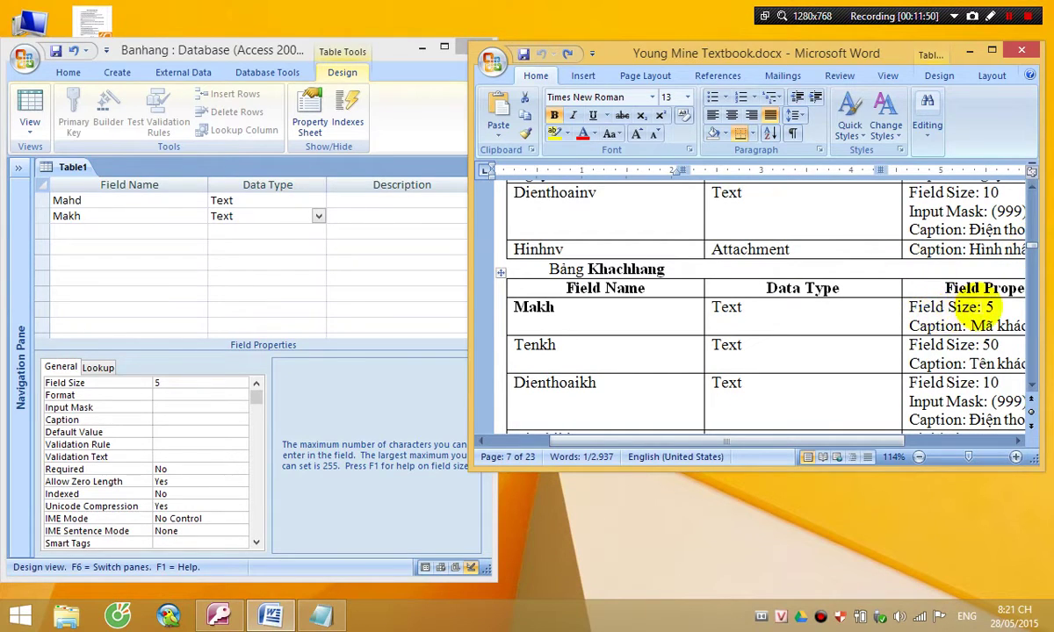
left_click(920, 303)
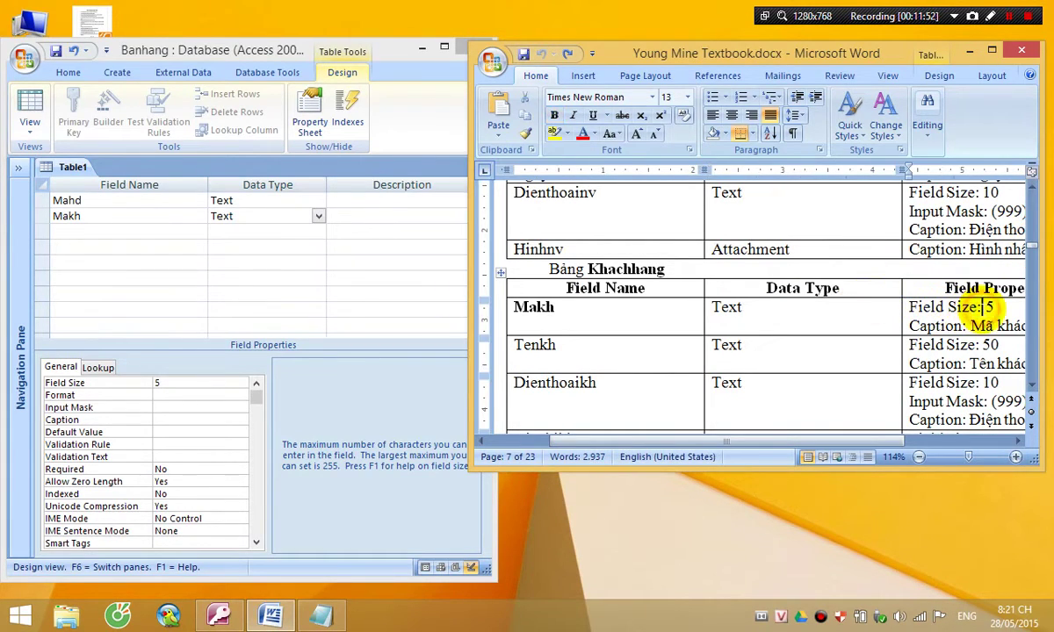
left_click(171, 419)
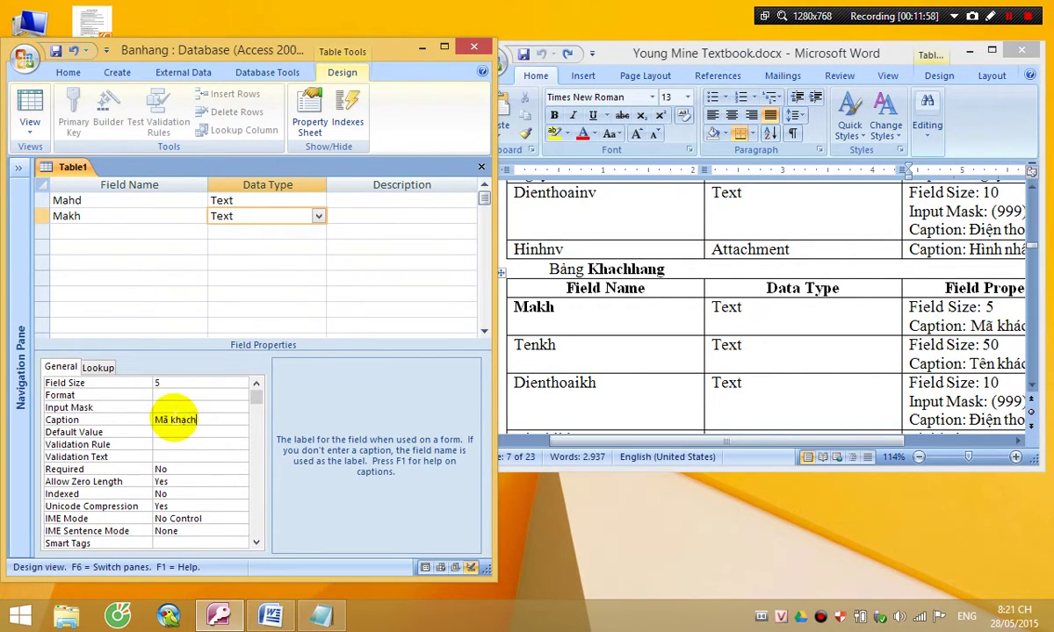
Check the textbook's Hoadon specification and add the Manv field as Number below Makh
left_click(123, 233)
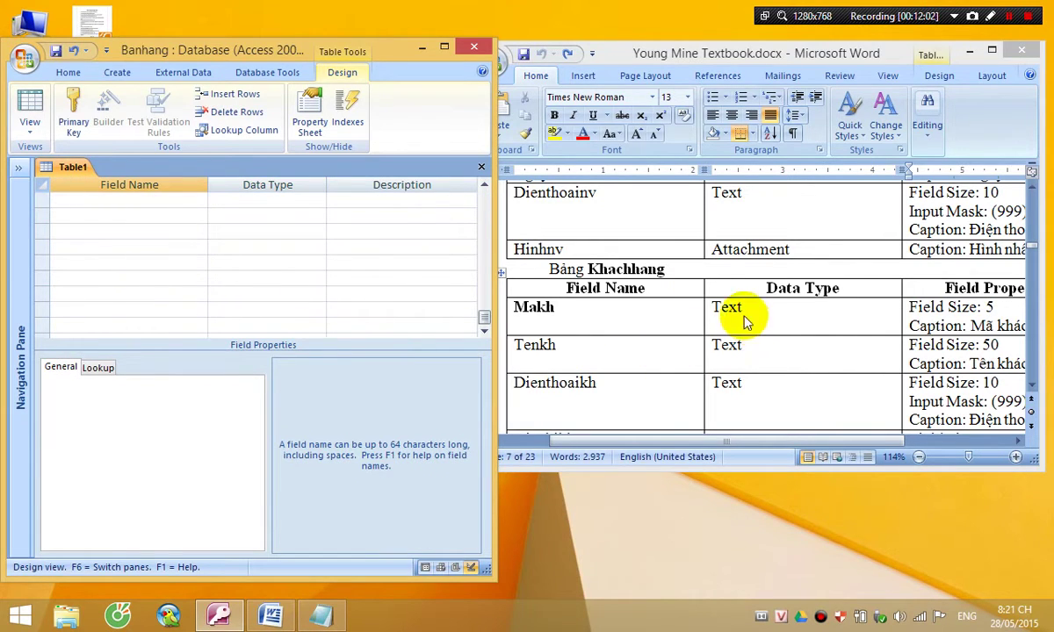
left_click(678, 266)
scroll(681, 266, "down", 5)
scroll(682, 267, "down", 5)
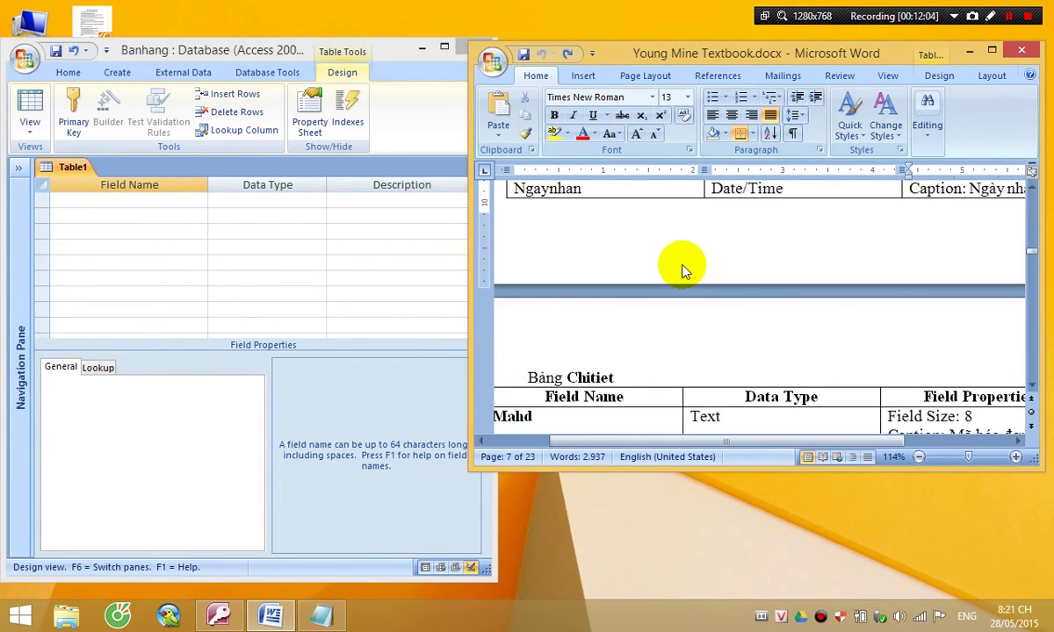
scroll(682, 268, "up", 4)
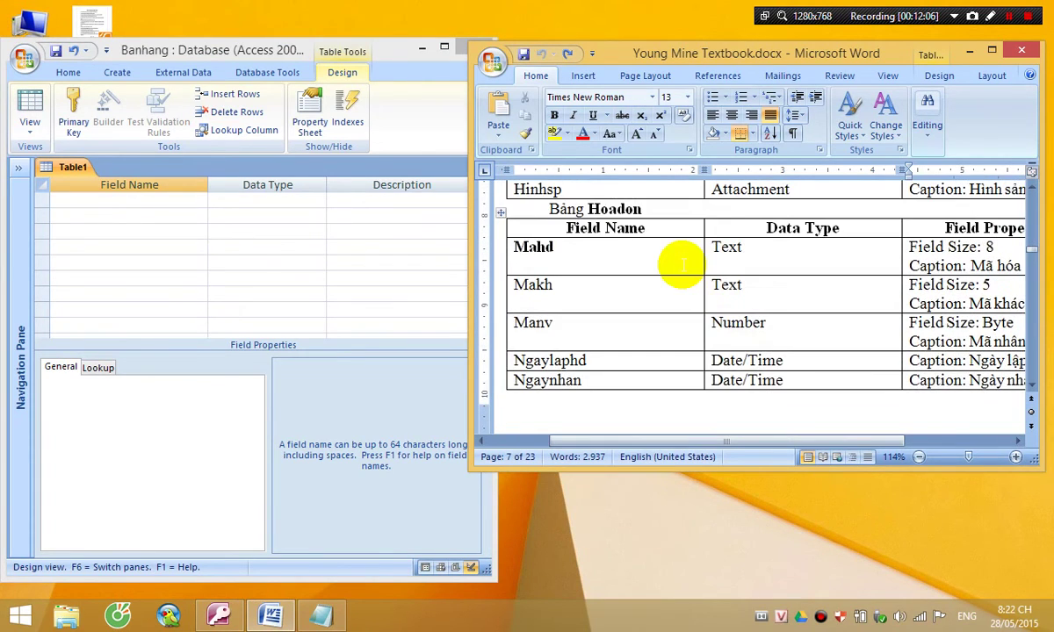
left_click(244, 252)
left_click(145, 216)
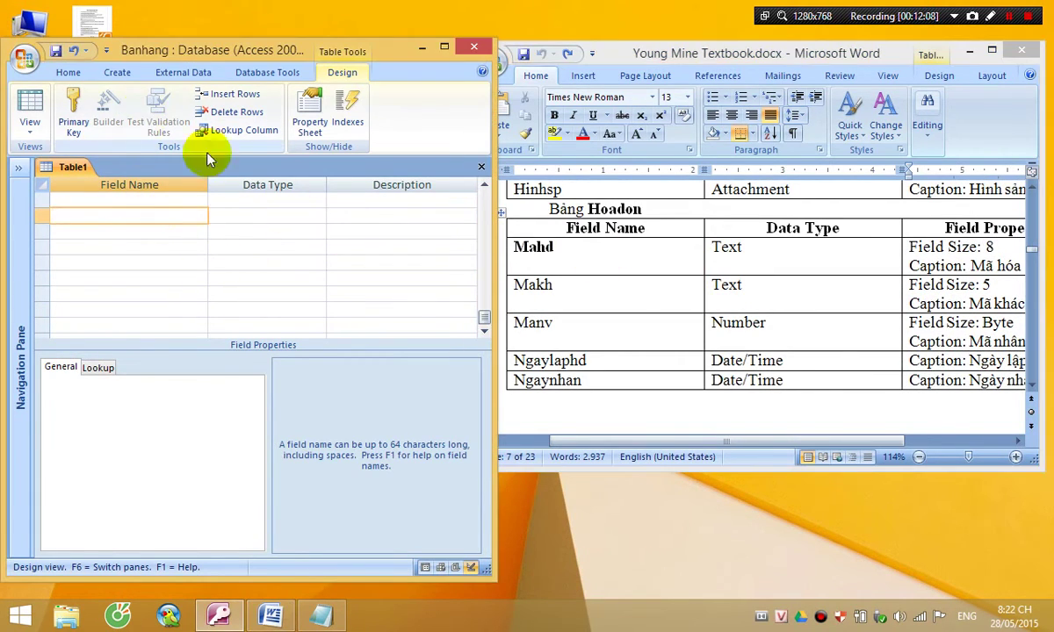
type("Mahd\tText Makh\tText")
left_click(149, 232)
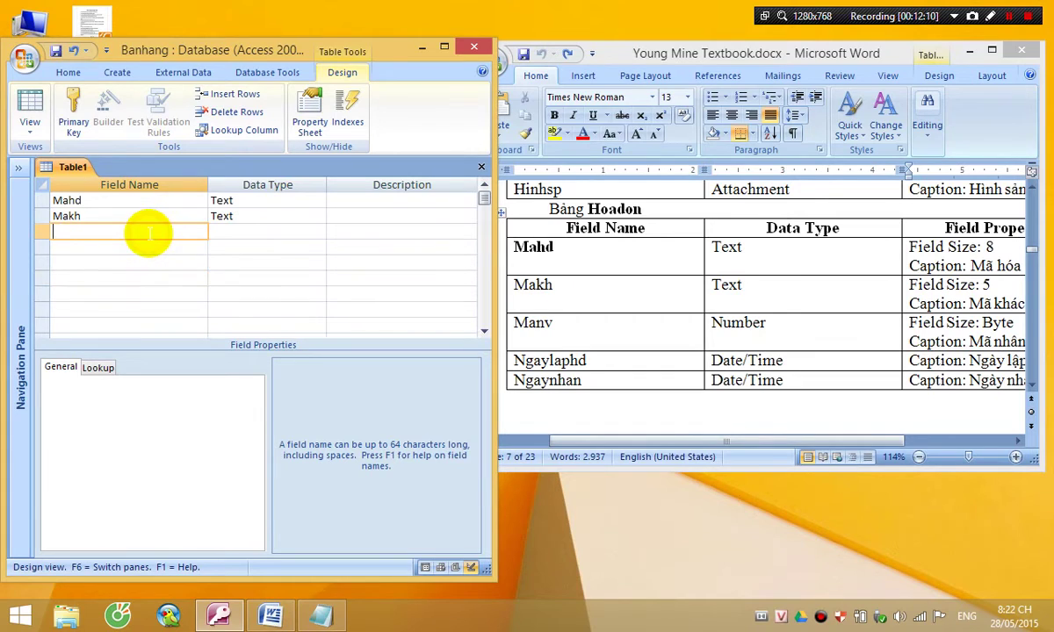
type("Manv")
key("Tab")
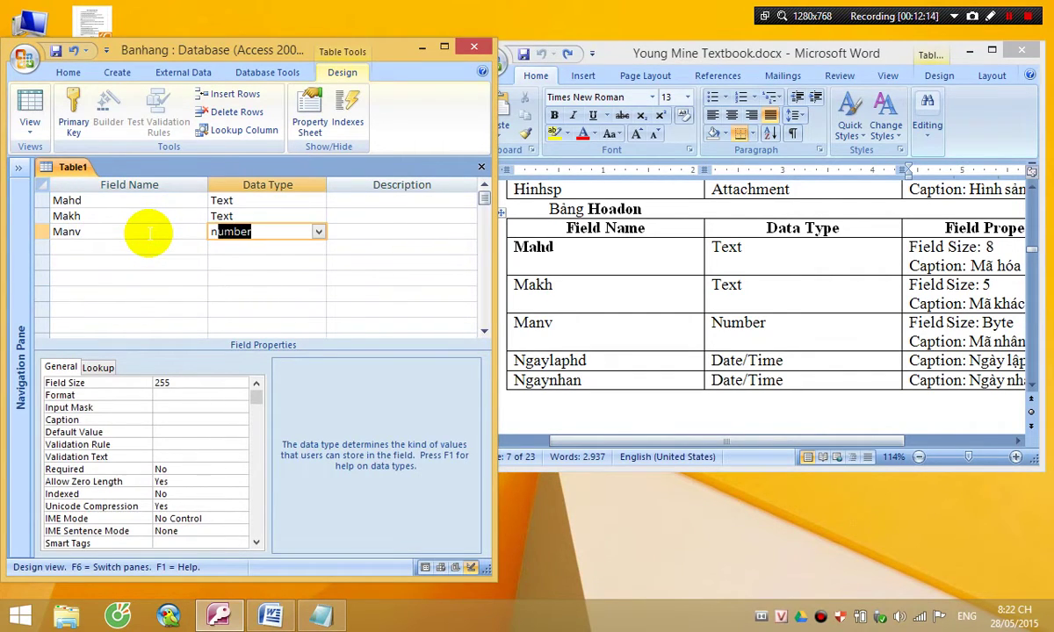
Set Manv's field size to Byte and enter its caption from the Hoadon specification
left_click(187, 384)
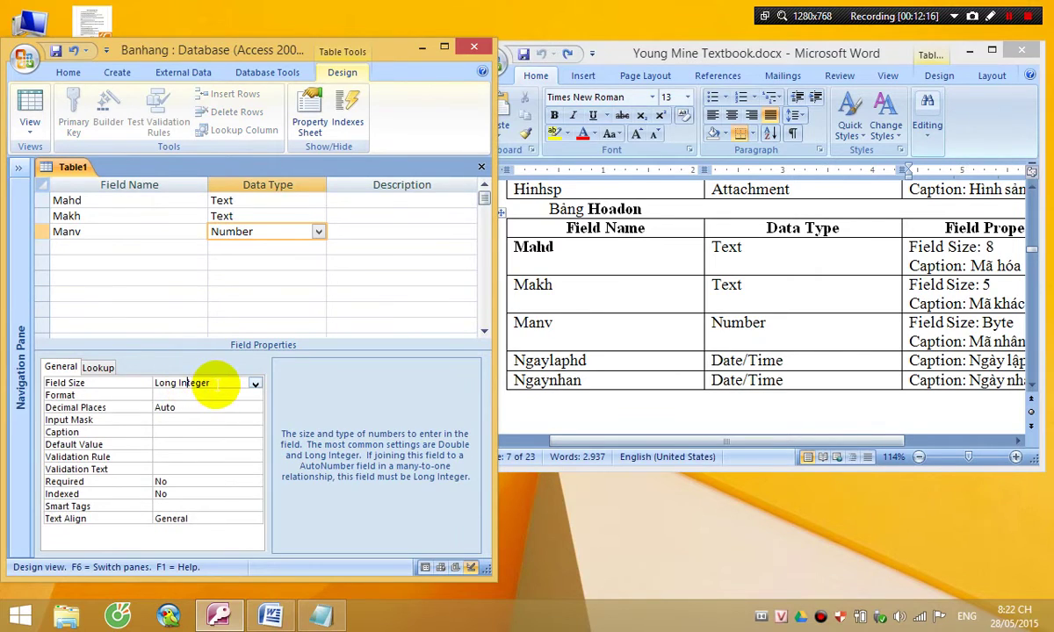
left_click(216, 384)
type("byte")
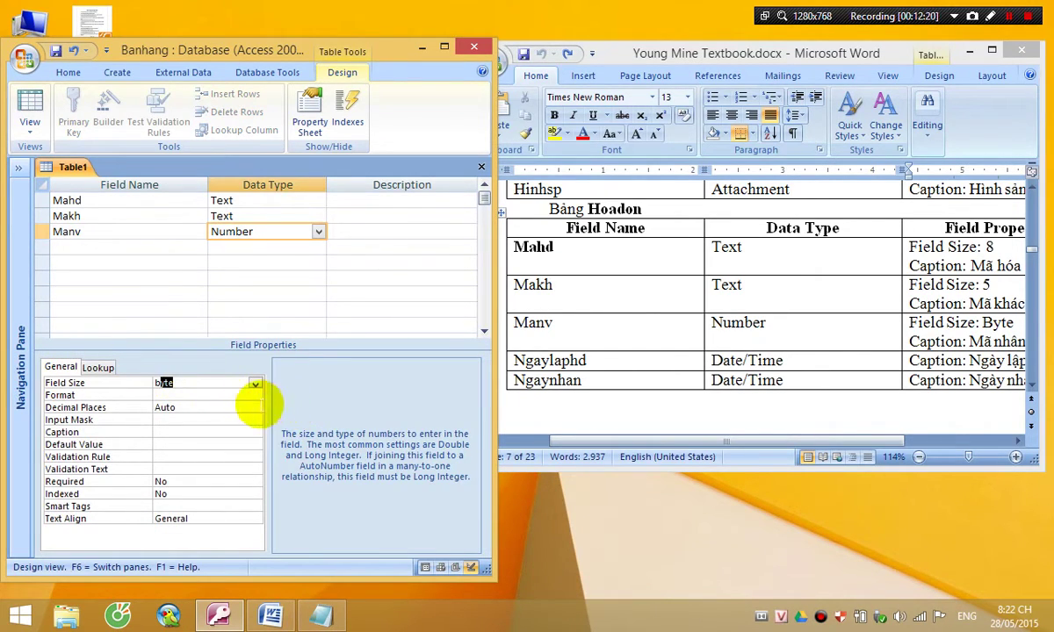
left_click(204, 431)
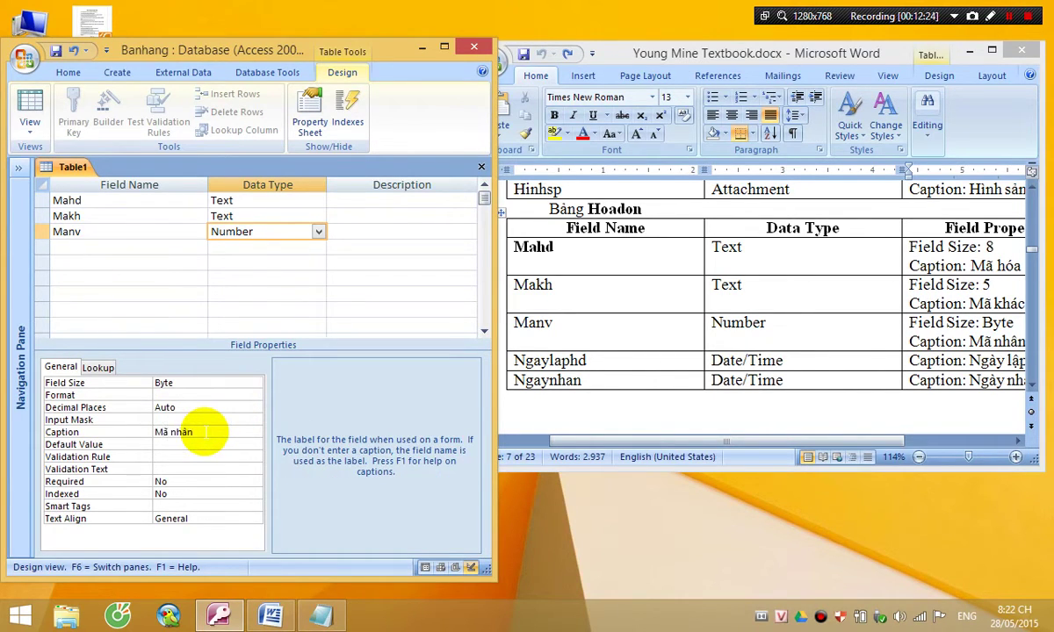
Add the Ngaylaphd field as Date/Time and enter its caption from the Hoadon specification
left_click(77, 248)
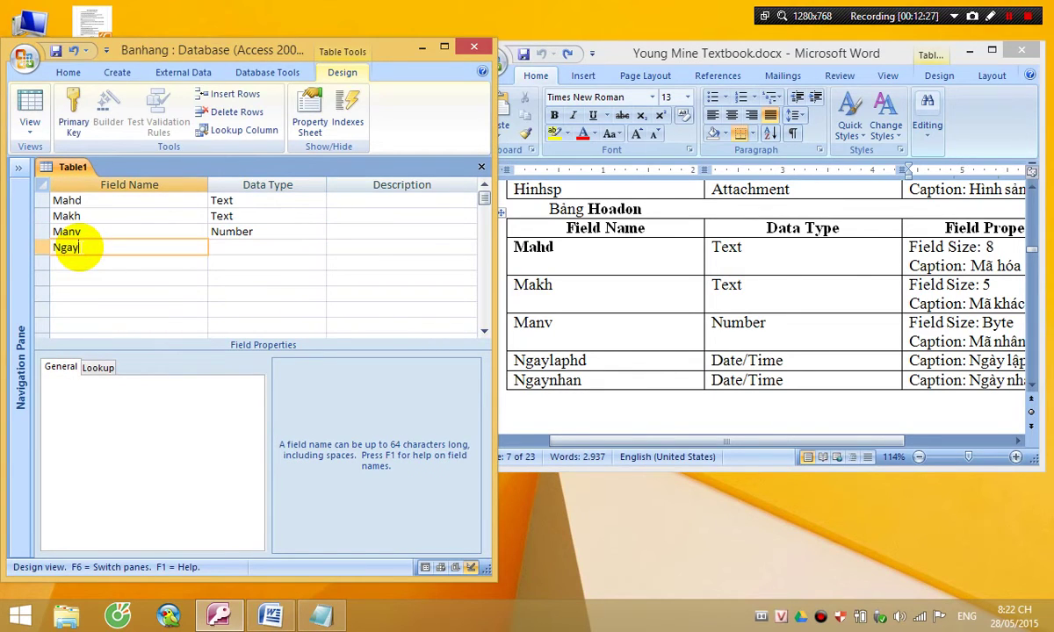
type("Ngaylaphd")
key("Tab")
type("d")
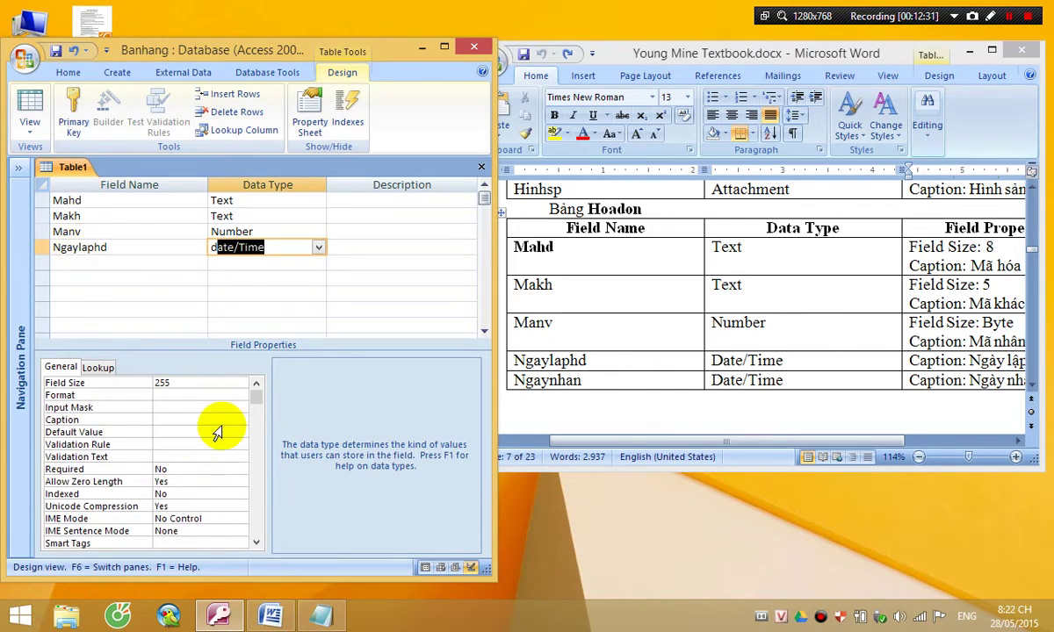
left_click(160, 420)
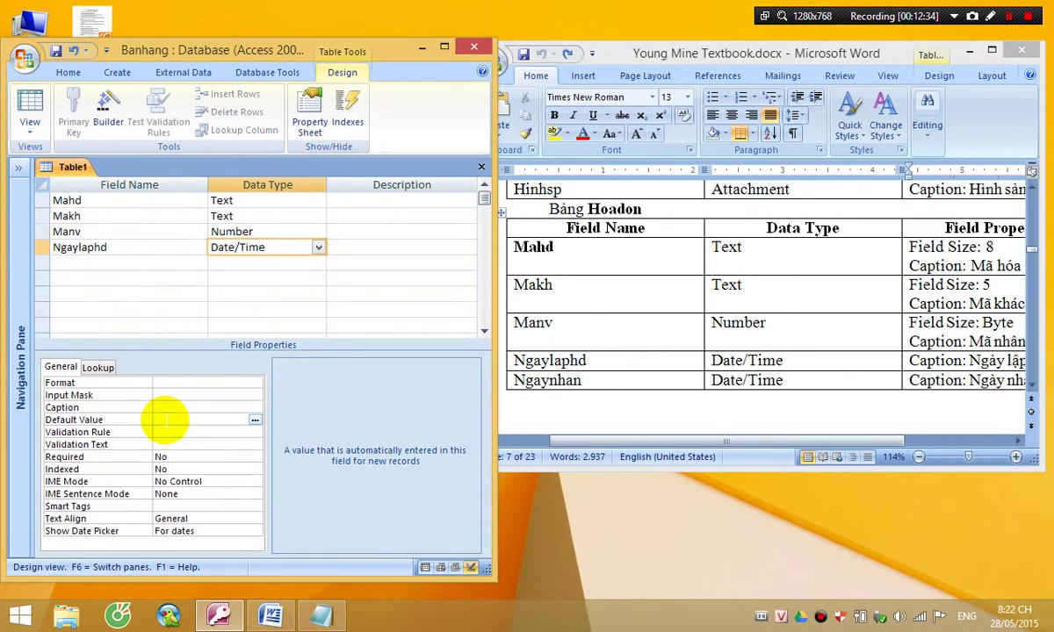
left_click(161, 408)
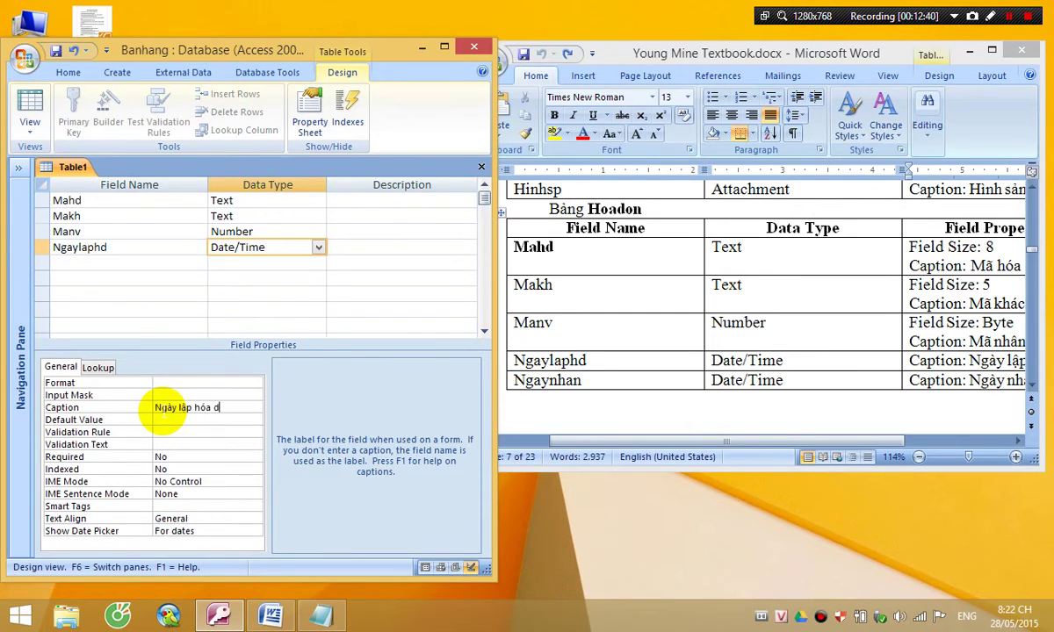
Add the Ngaynhan field as Date/Time with the caption "Ngày nhận"
left_click(111, 263)
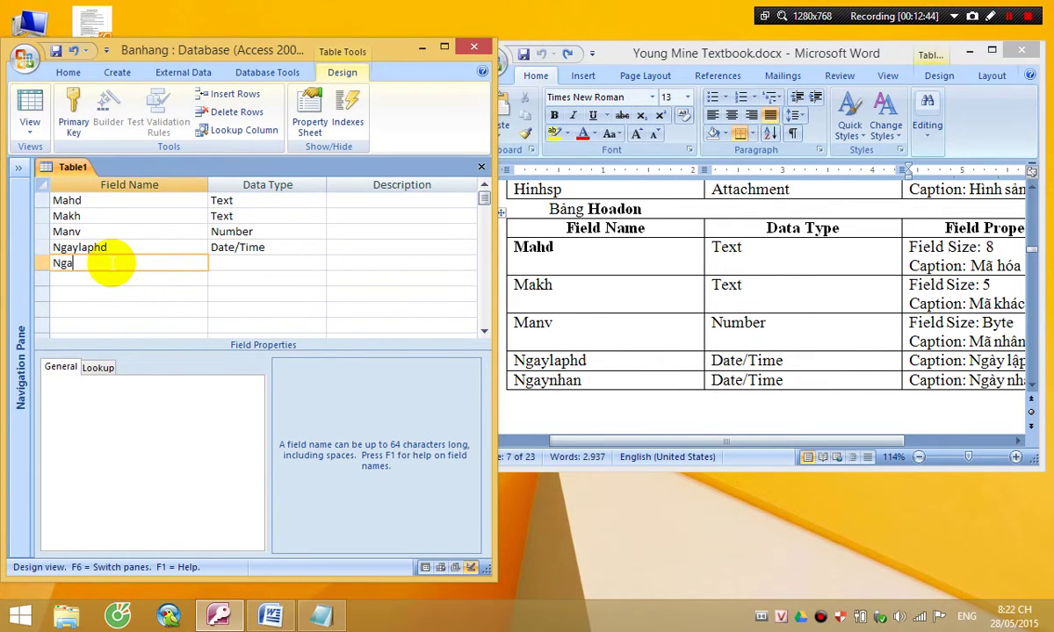
type("Ngaynhan")
key("Tab")
type("d")
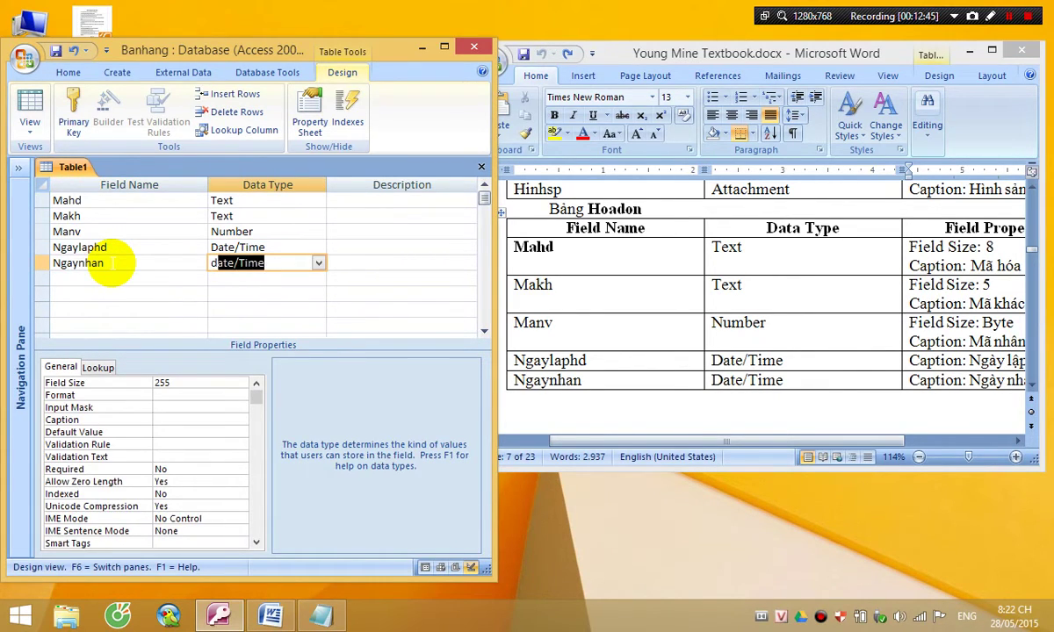
left_click(172, 395)
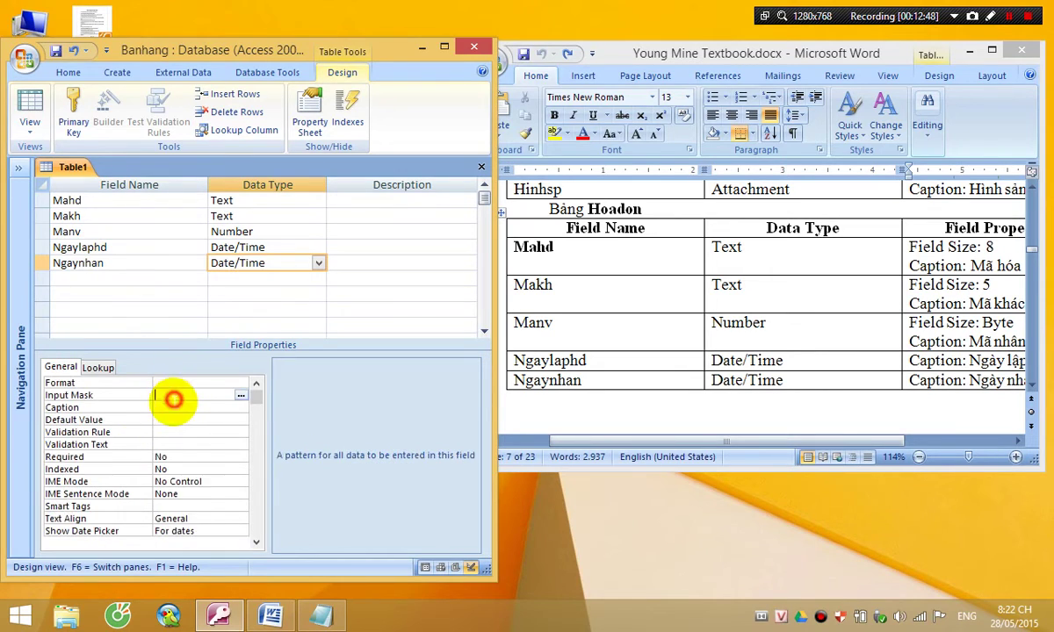
left_click(174, 408)
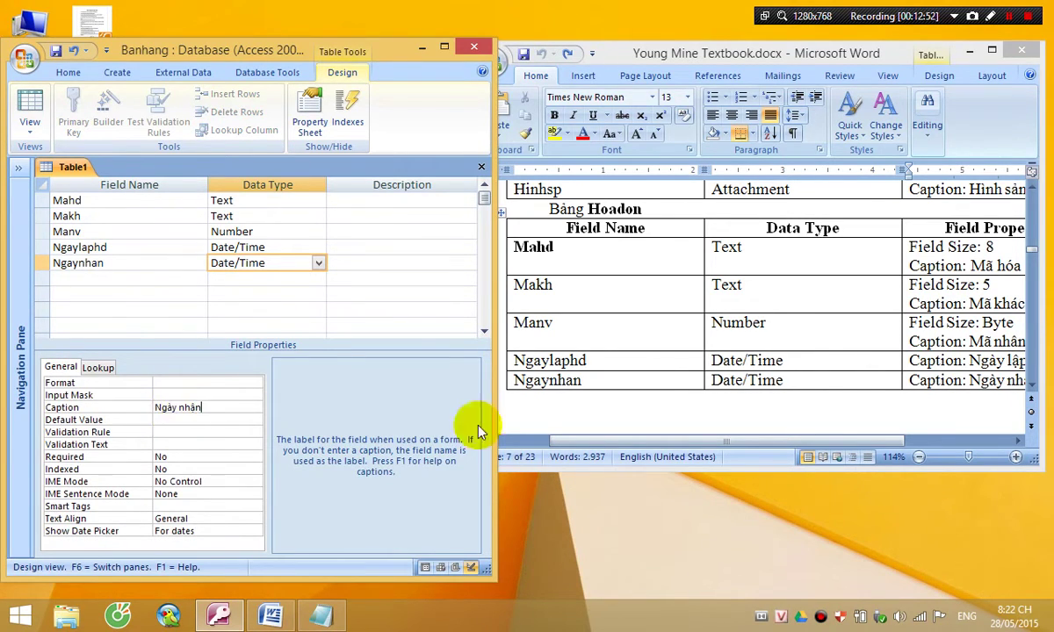
Check the end of the Hoadon specification and make Mahd the table's primary key
left_click_drag(683, 440, 652, 440)
scroll(546, 326, "down", 2)
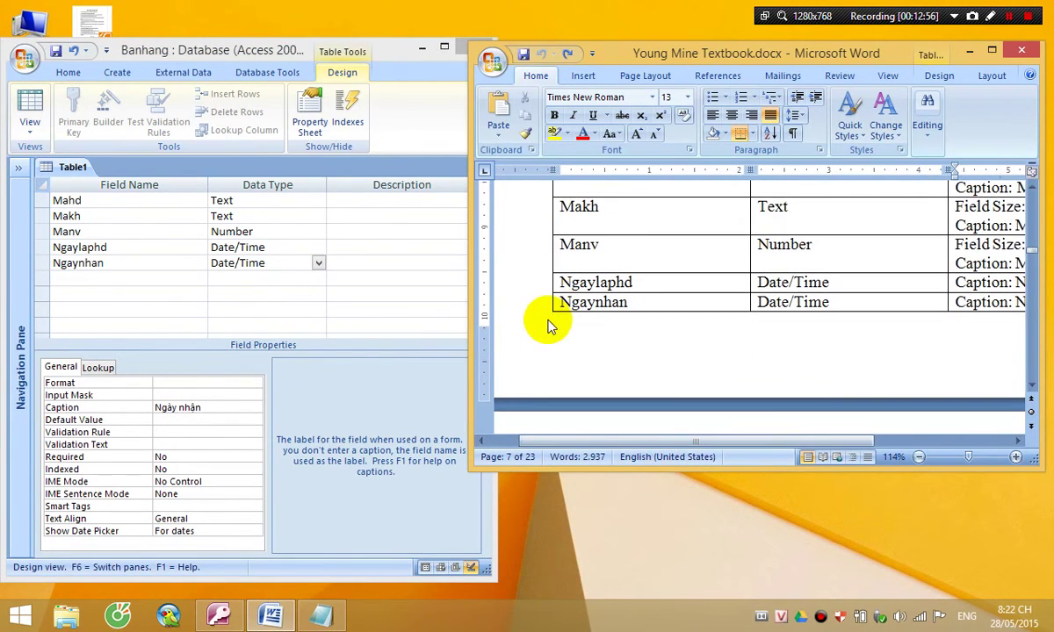
left_click(39, 199)
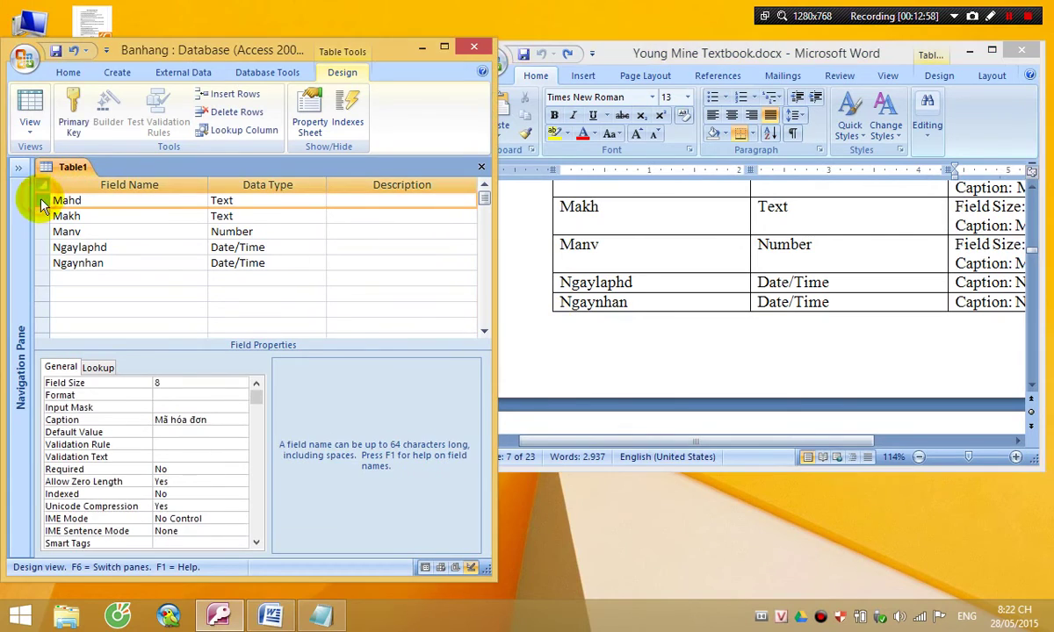
left_click(74, 103)
Save the new table as Hoadon and close it
key("ctrl+s")
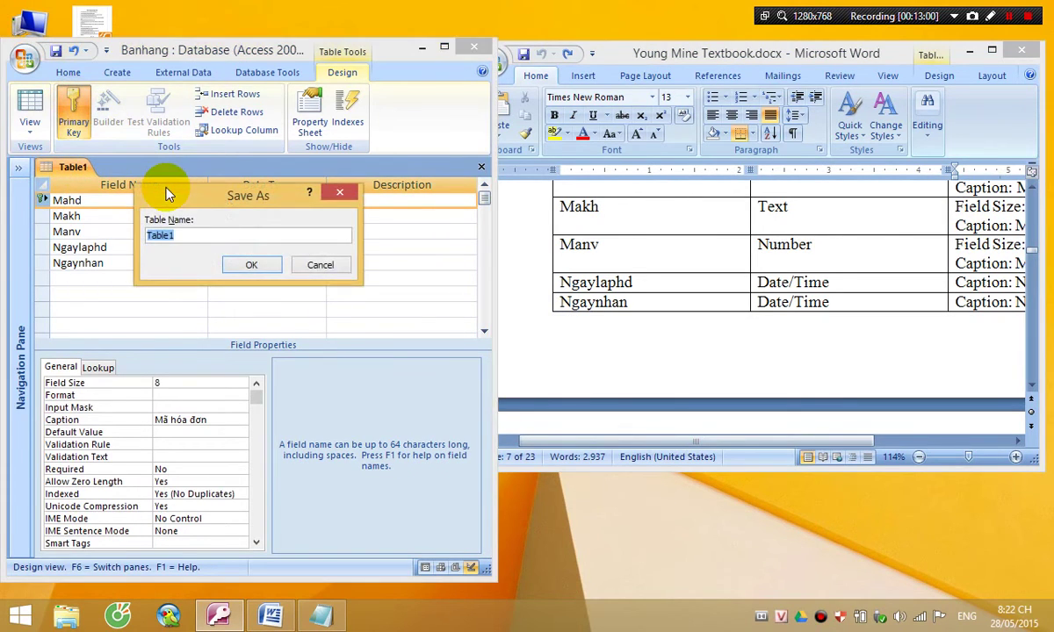
type("Hoadon")
key("Return")
left_click(480, 168)
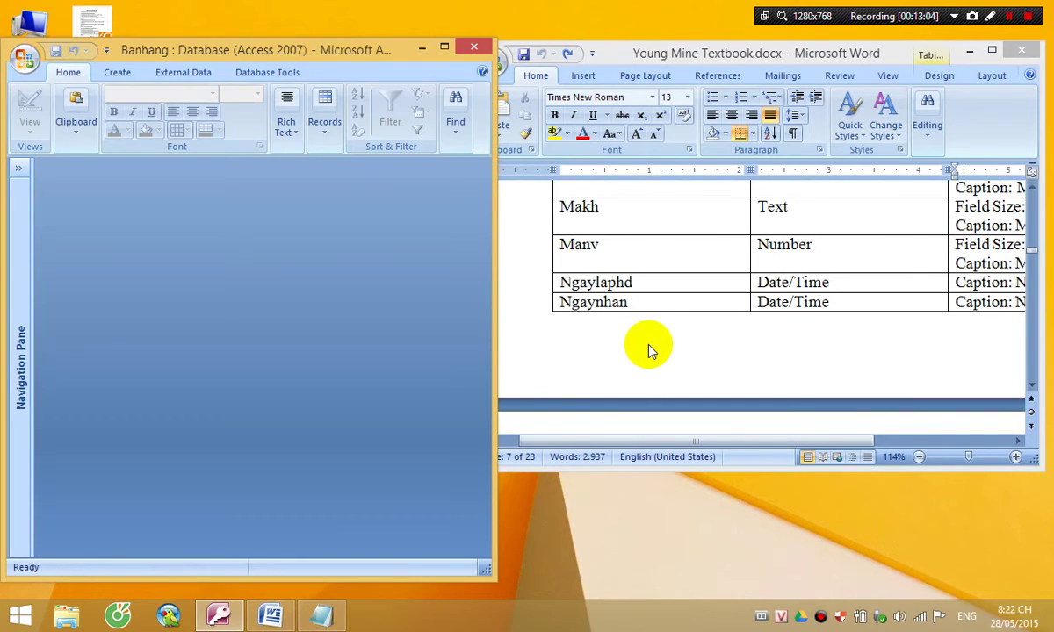
Bring up the textbook's Chitiet specification and start a new table in Design view in the Banhang database
left_click(662, 354)
scroll(662, 351, "down", 5)
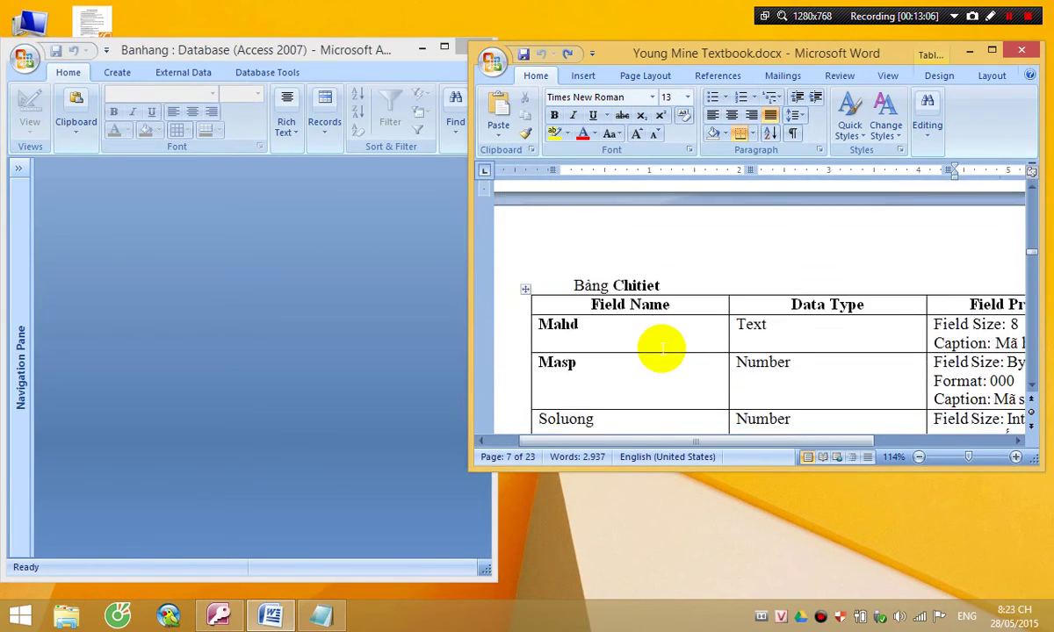
scroll(662, 350, "down", 1)
scroll(660, 348, "up", 1)
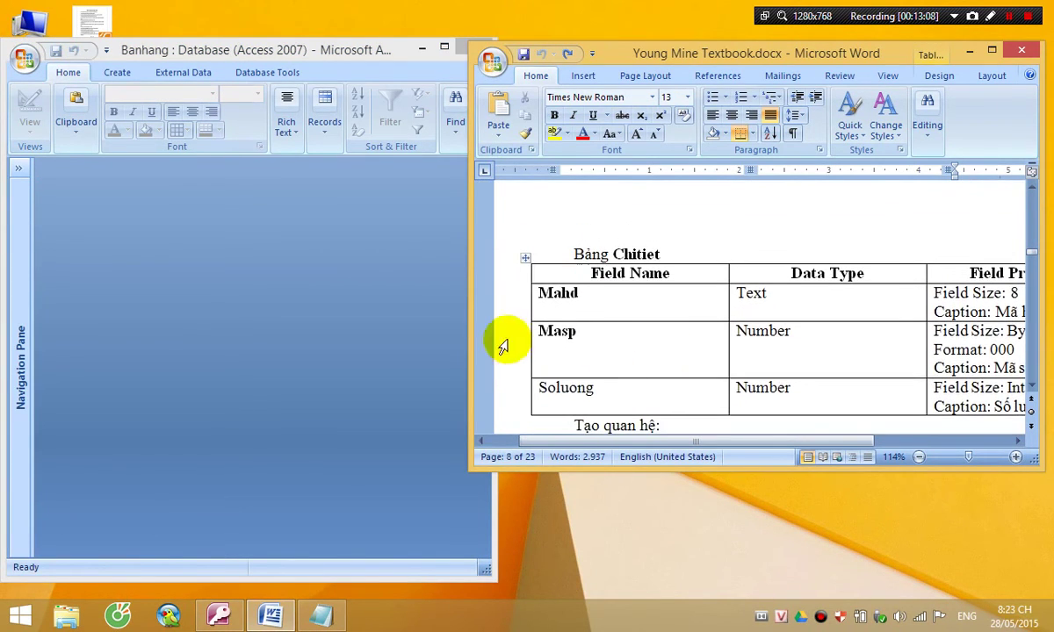
left_click_drag(658, 441, 666, 447)
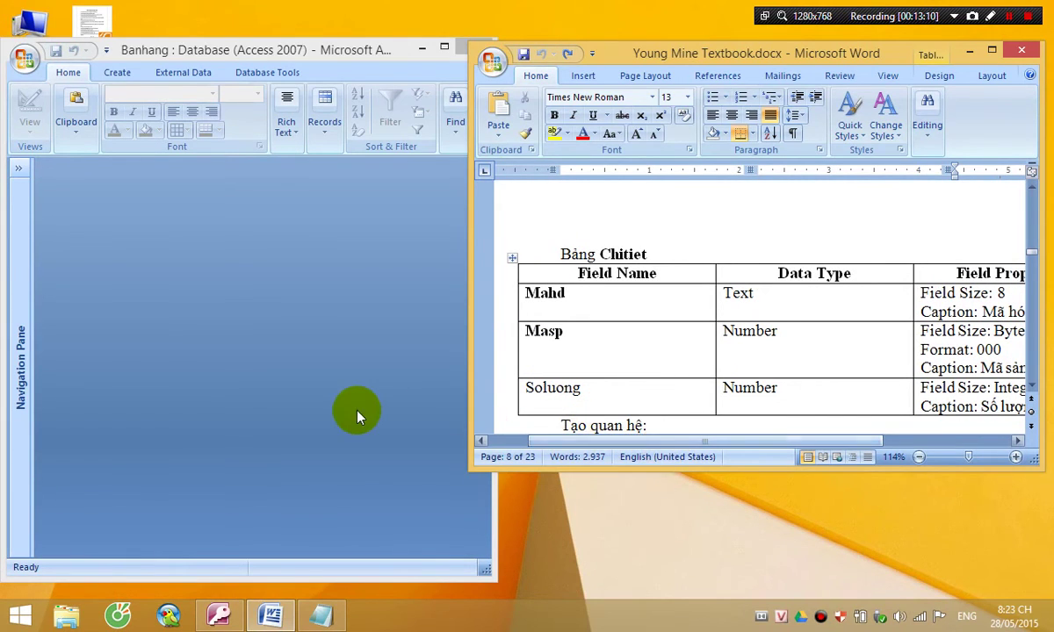
left_click(357, 418)
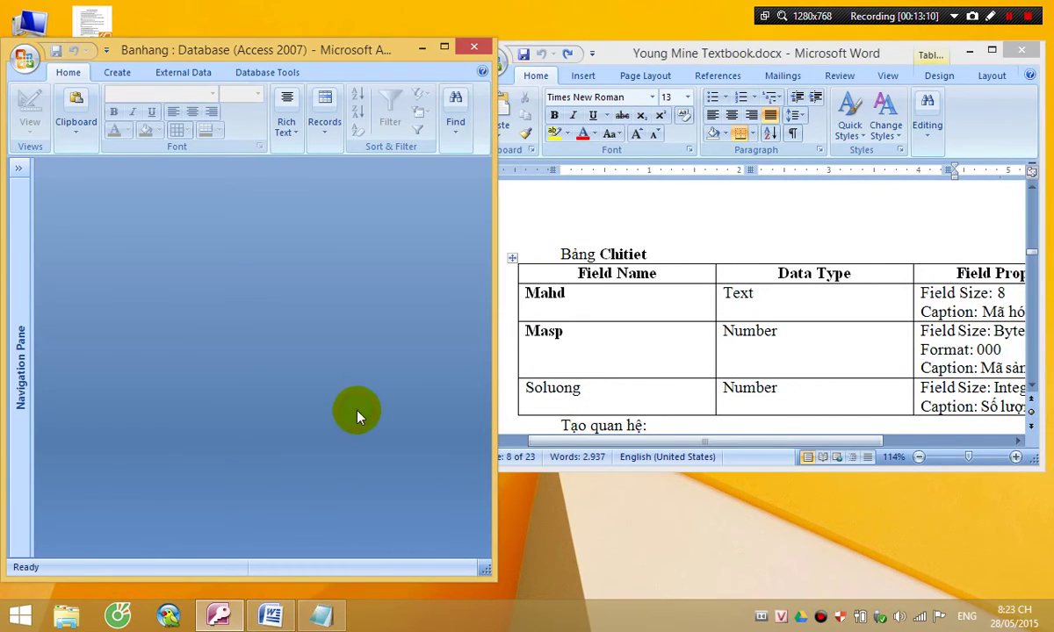
left_click(117, 72)
left_click(127, 101)
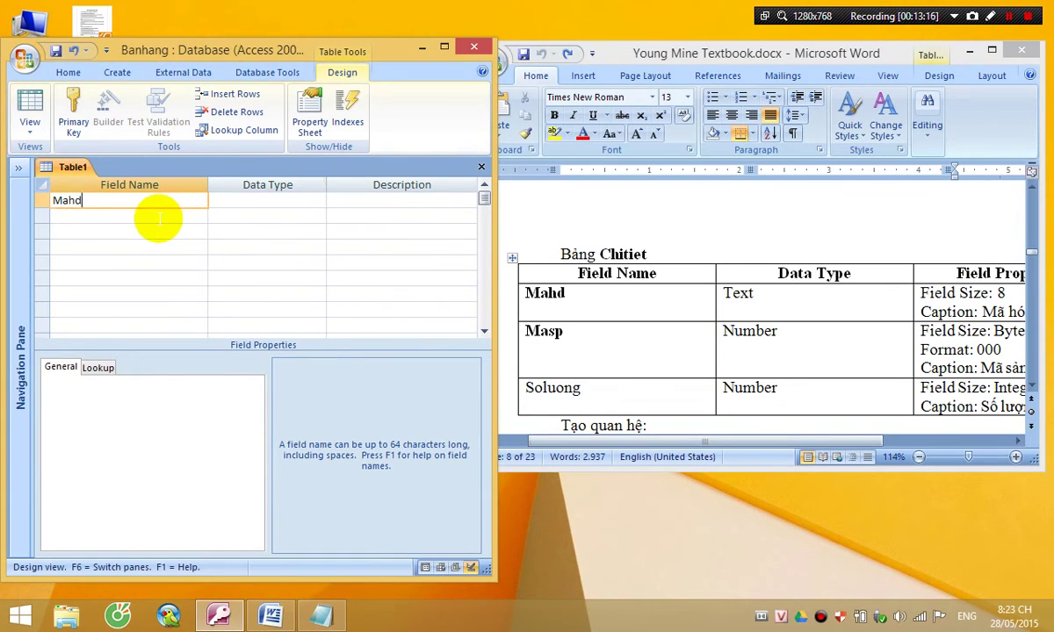
Add the Mahd field as Text with field size 8 and the caption "Mã hóa đơn"
type("Mahd")
key("Tab")
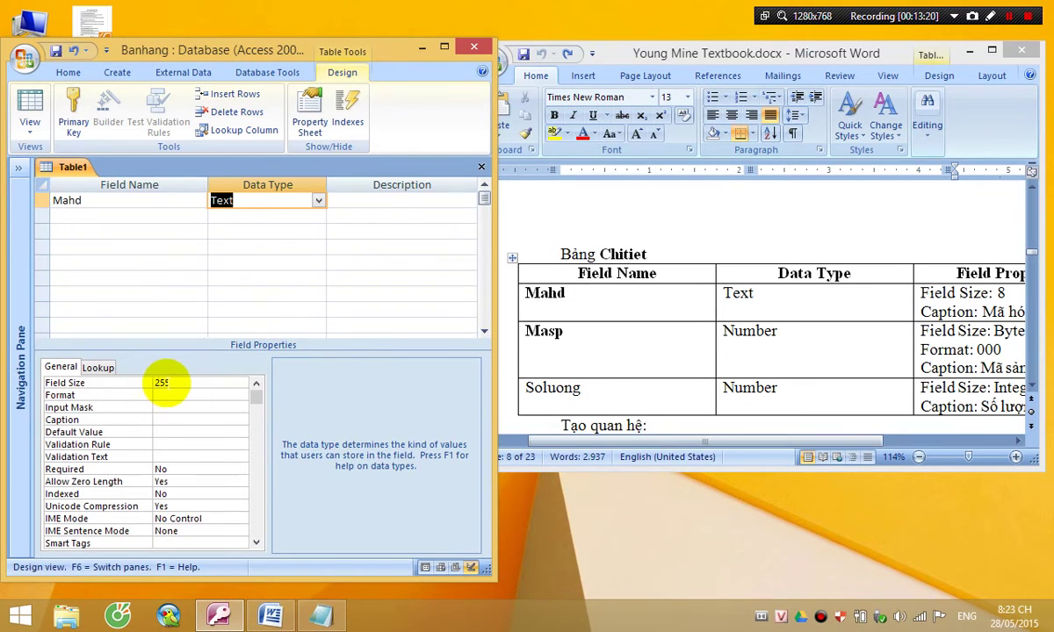
double_click(167, 383)
type("8")
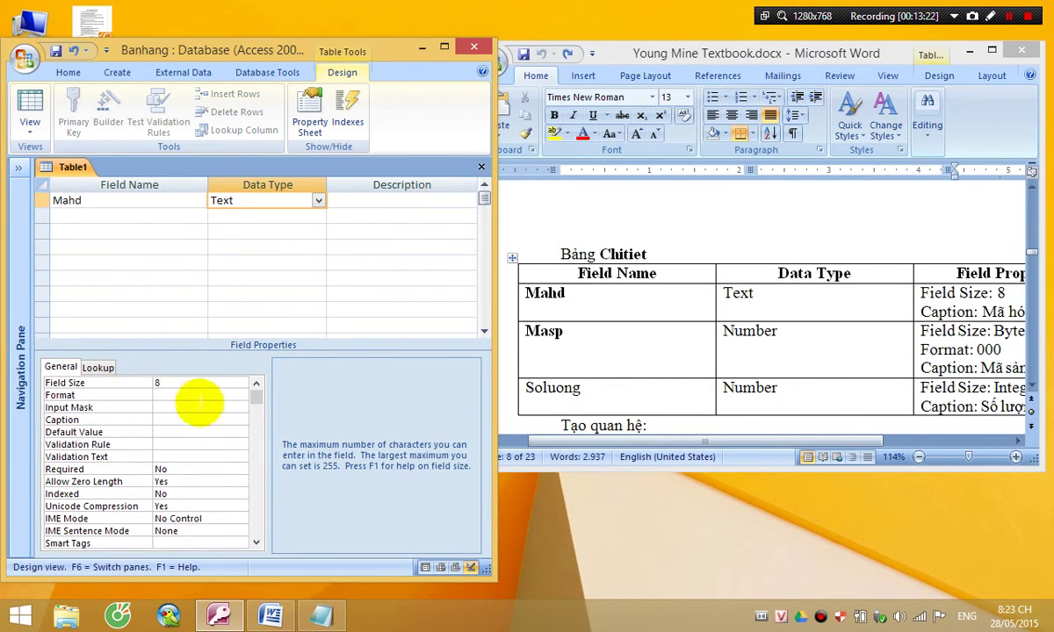
left_click(171, 421)
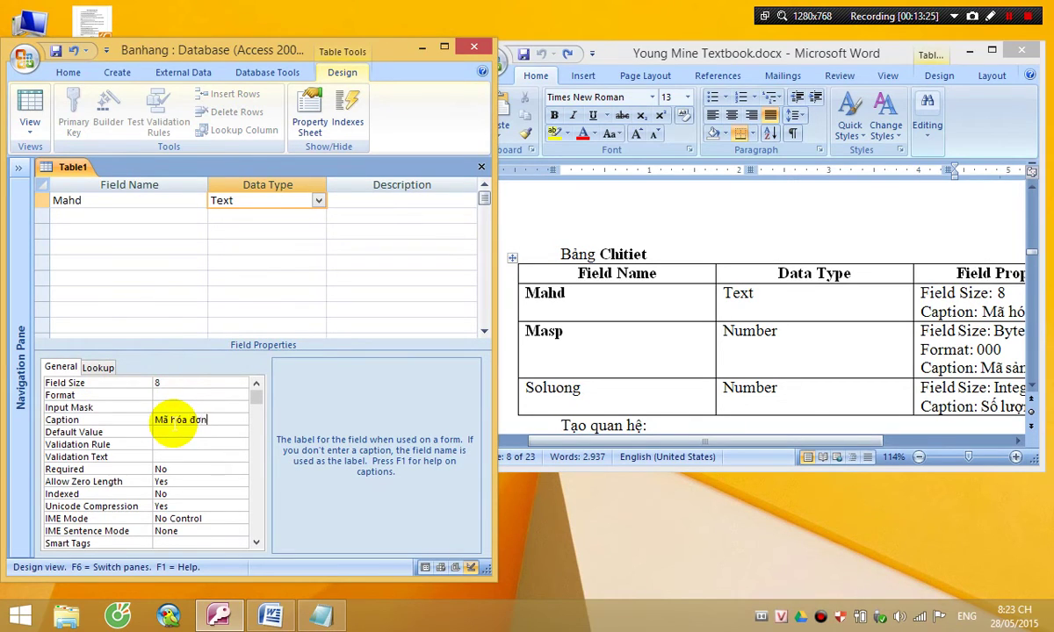
Add the Masp field below Mahd with the Number data type
left_click(81, 215)
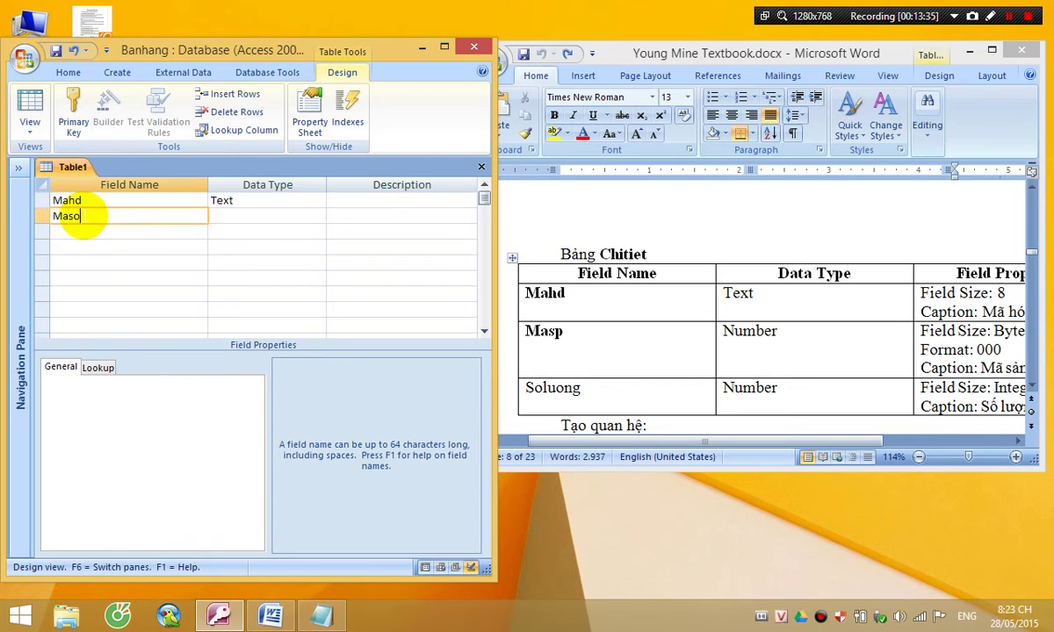
key("Tab")
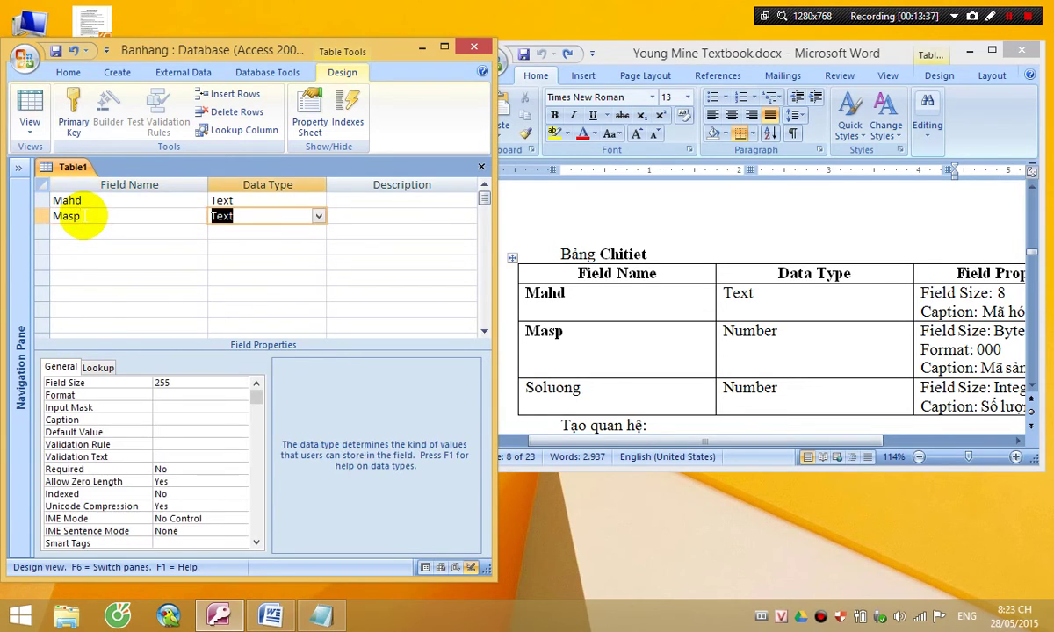
left_click(70, 200)
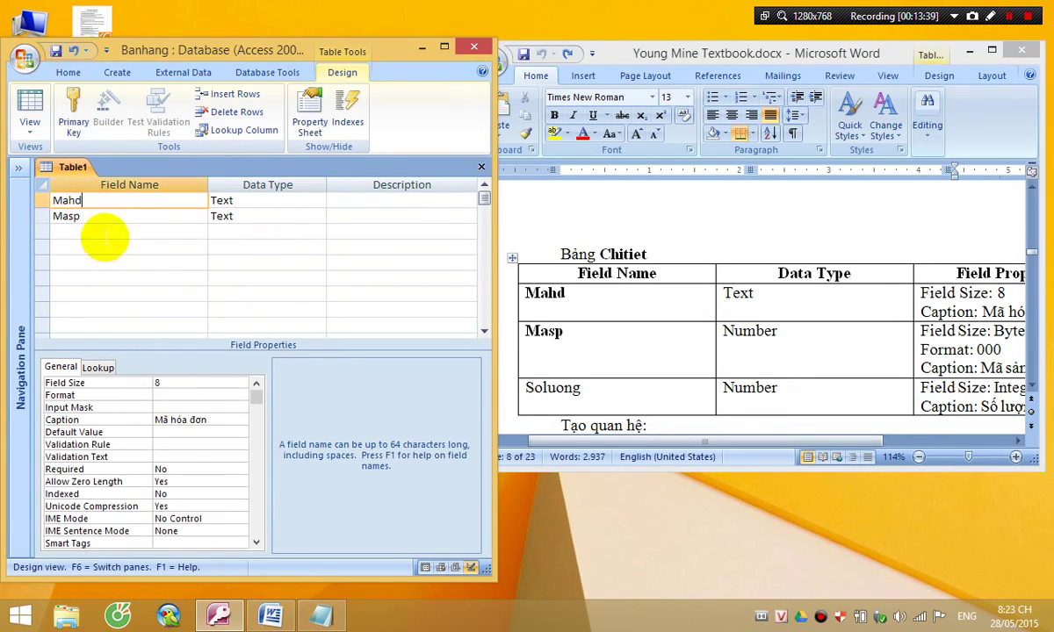
left_click(88, 217)
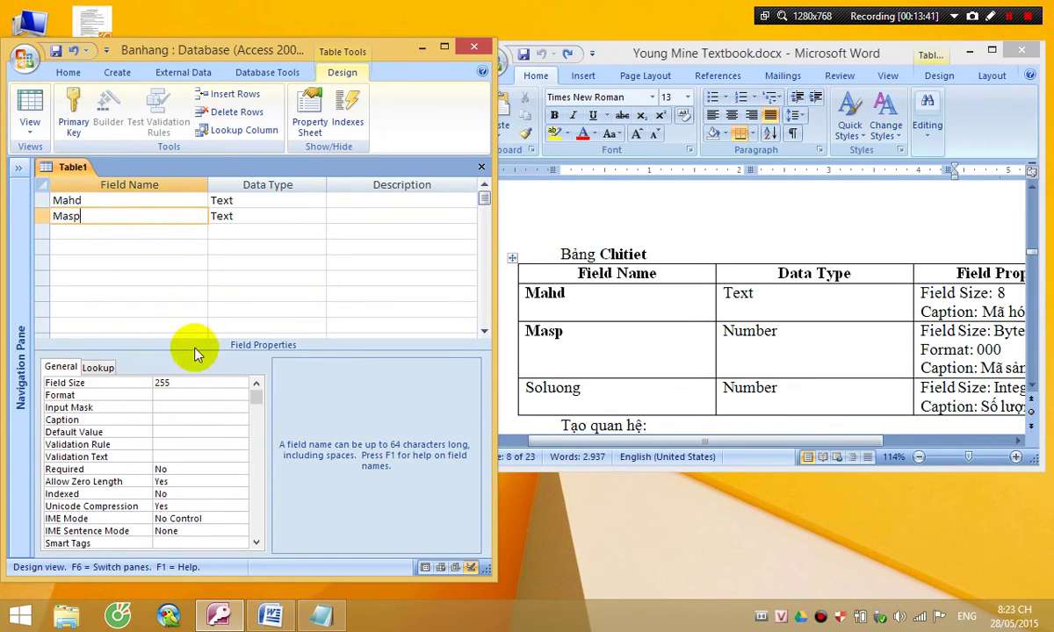
key("Tab")
type("n")
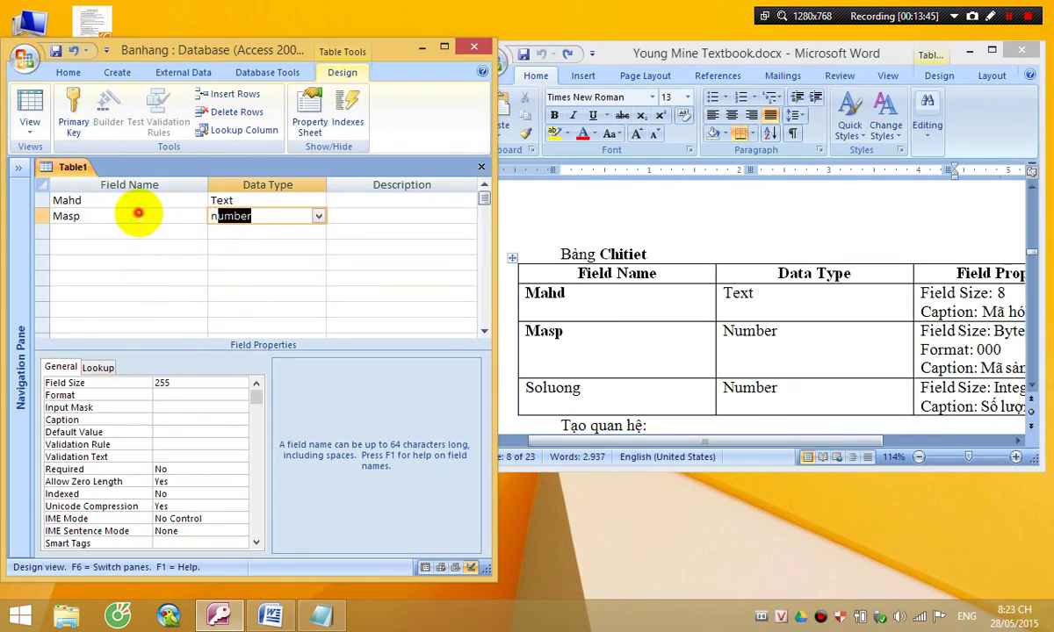
left_click(136, 214)
key("Tab")
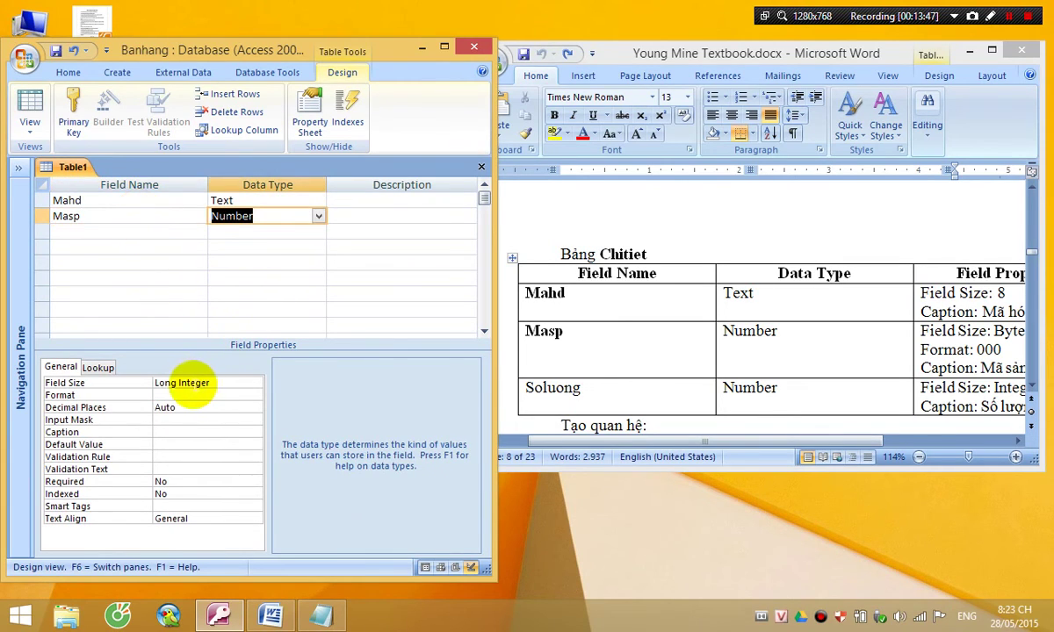
Set the Masp field's size to Byte, its format to 000 and its caption to "Mã sản phẩm"
double_click(226, 384)
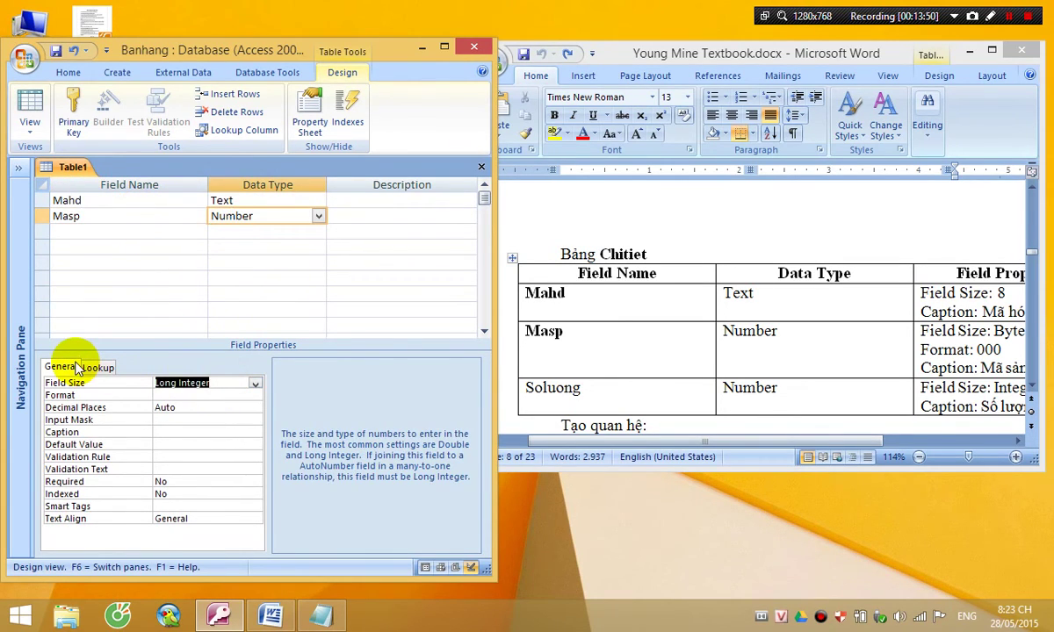
type("Byte")
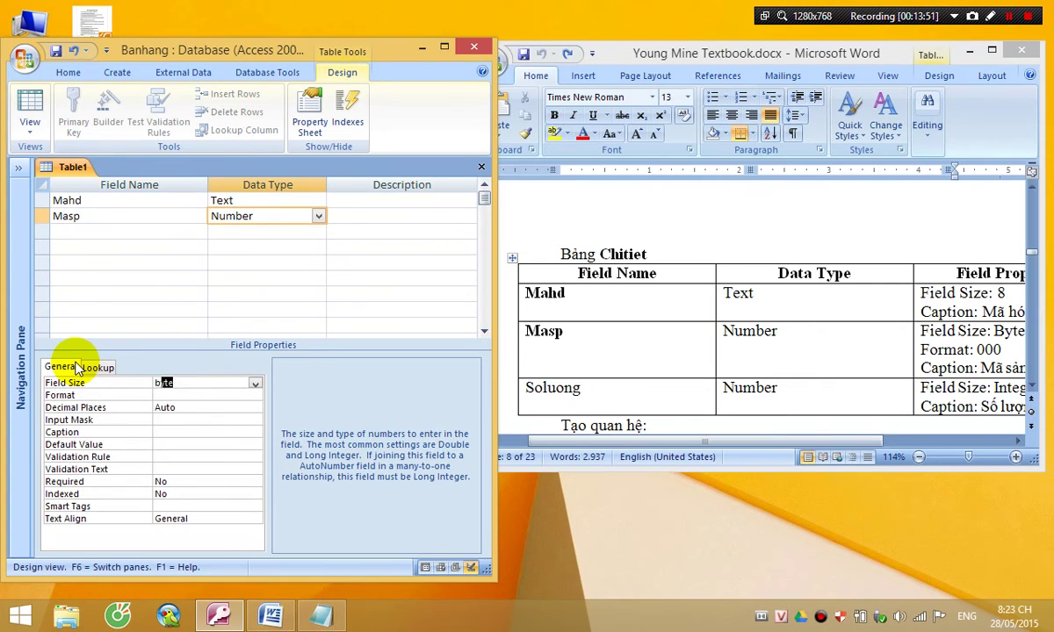
key("Return")
type("00")
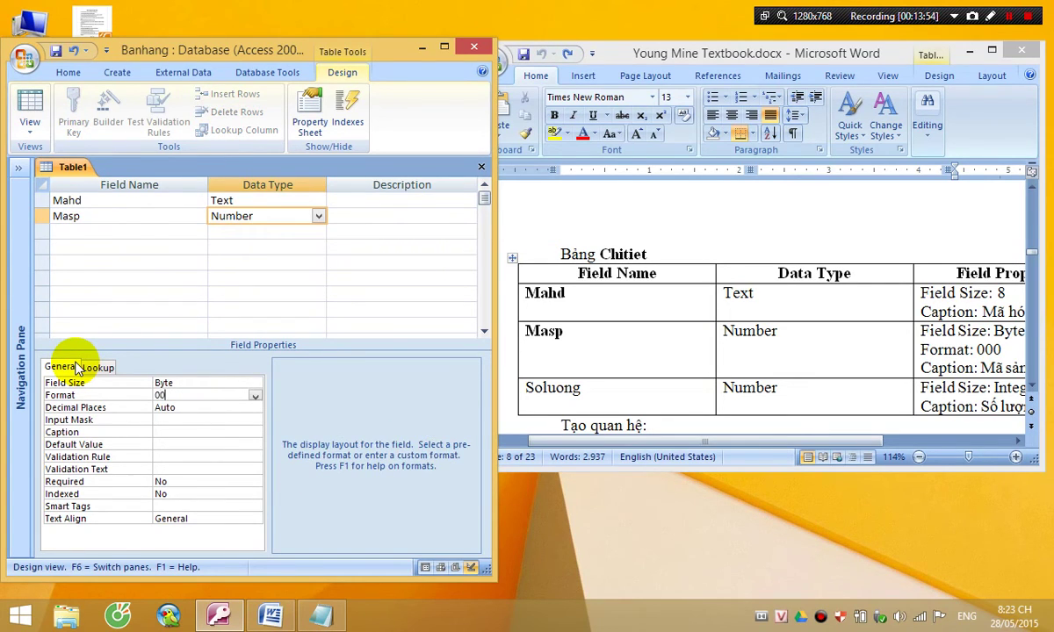
type("0")
left_click(175, 432)
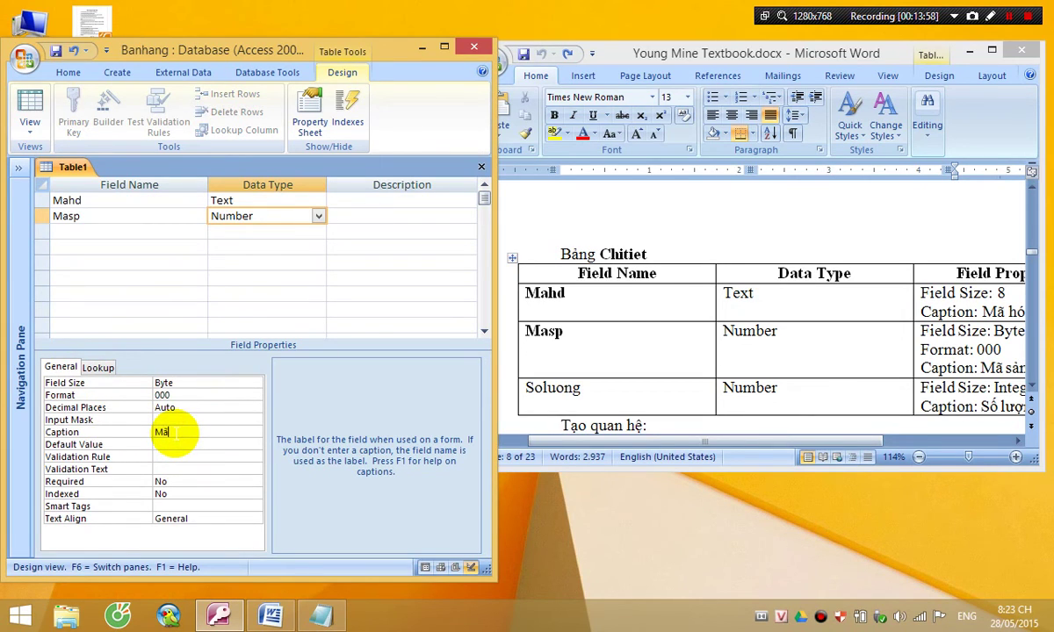
type("Mã sản phẩm")
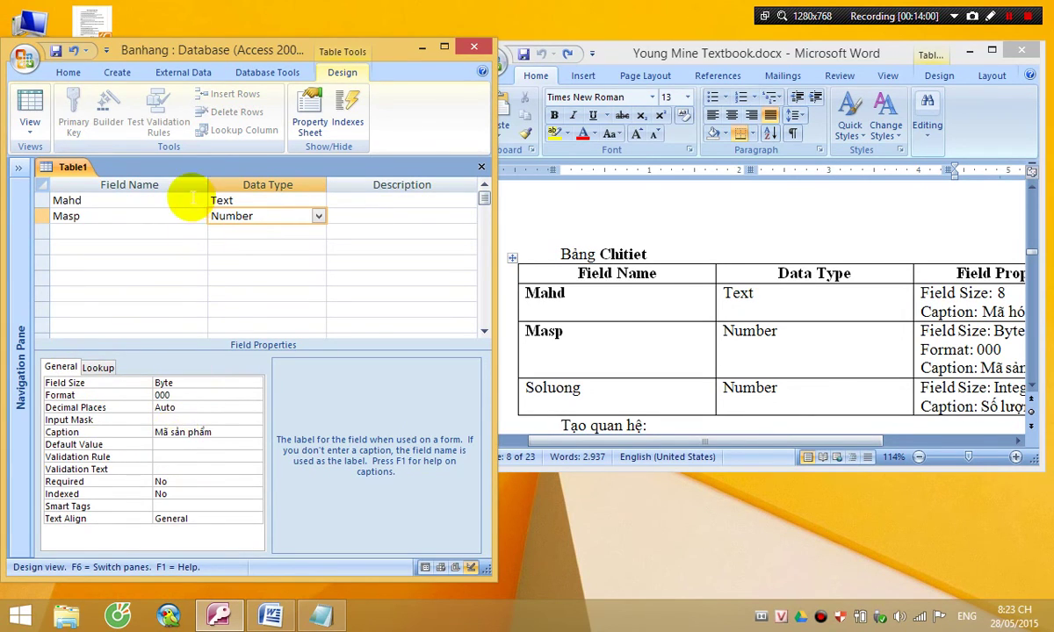
Add the Soluong field below Masp as Number with field size Integer and the caption "Số lượng"
left_click(158, 232)
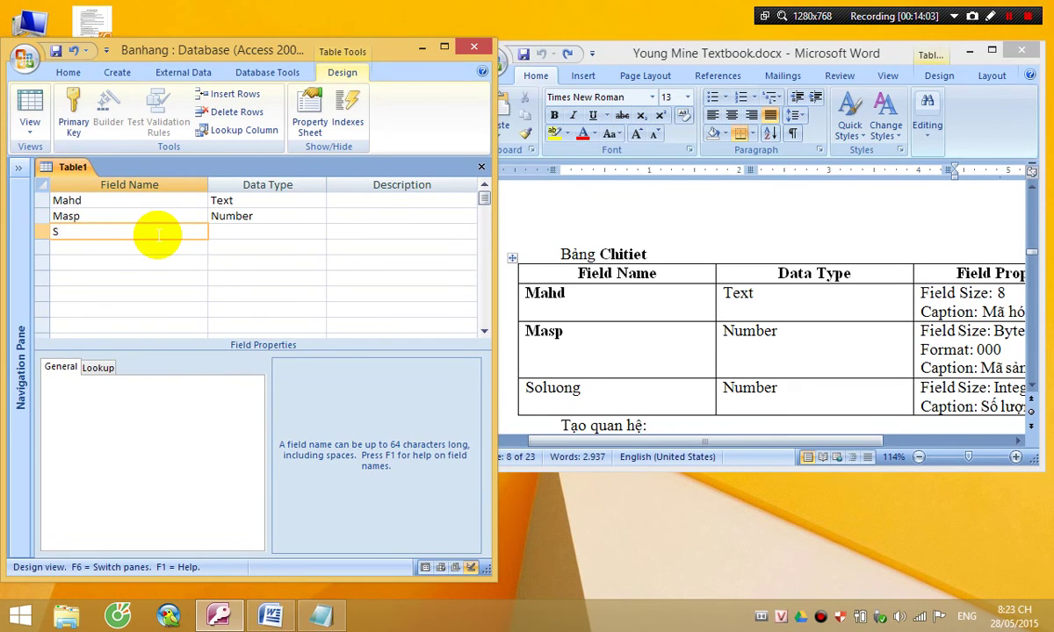
type("Soluong")
key("Tab")
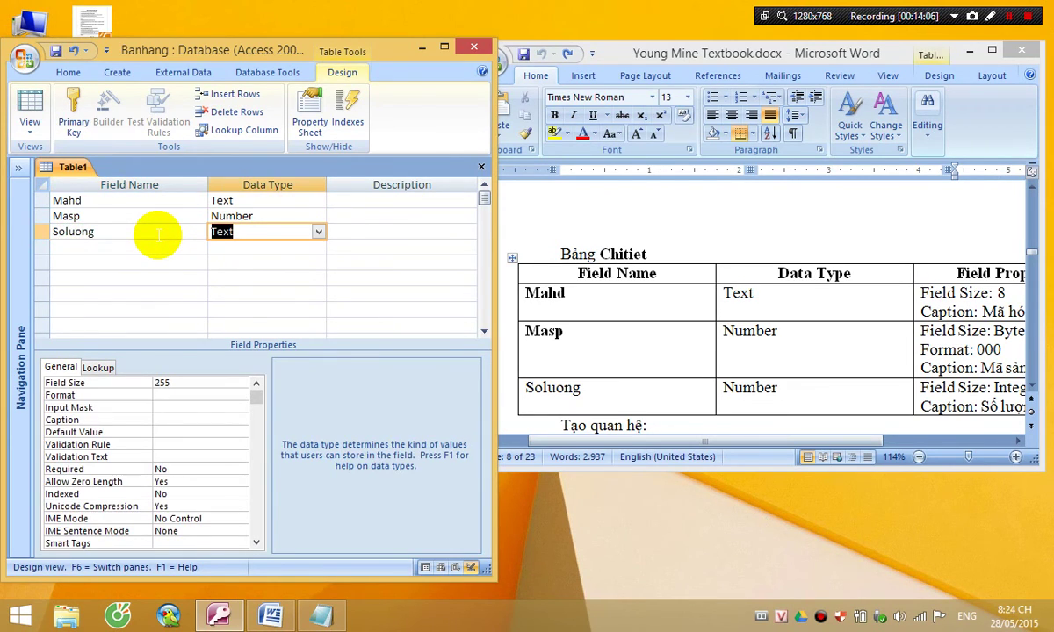
type("number")
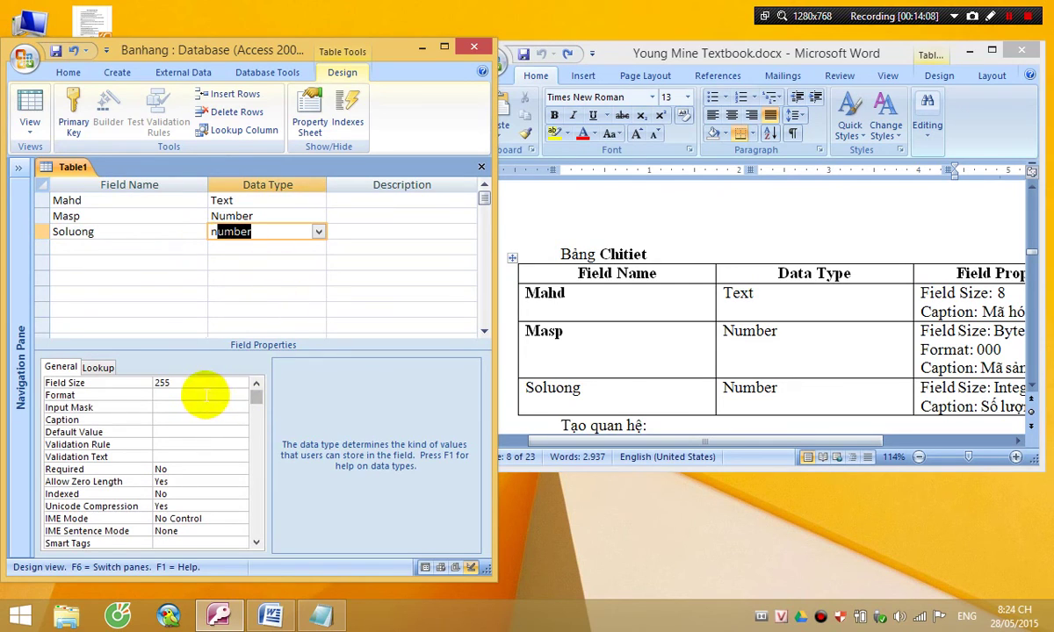
key("F6")
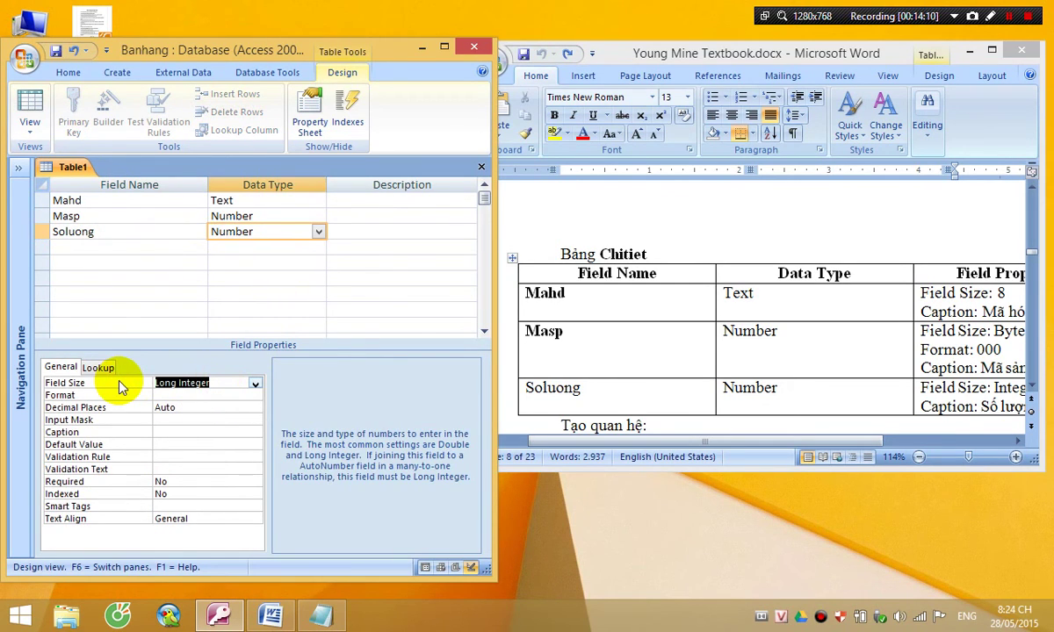
type("i")
left_click(167, 395)
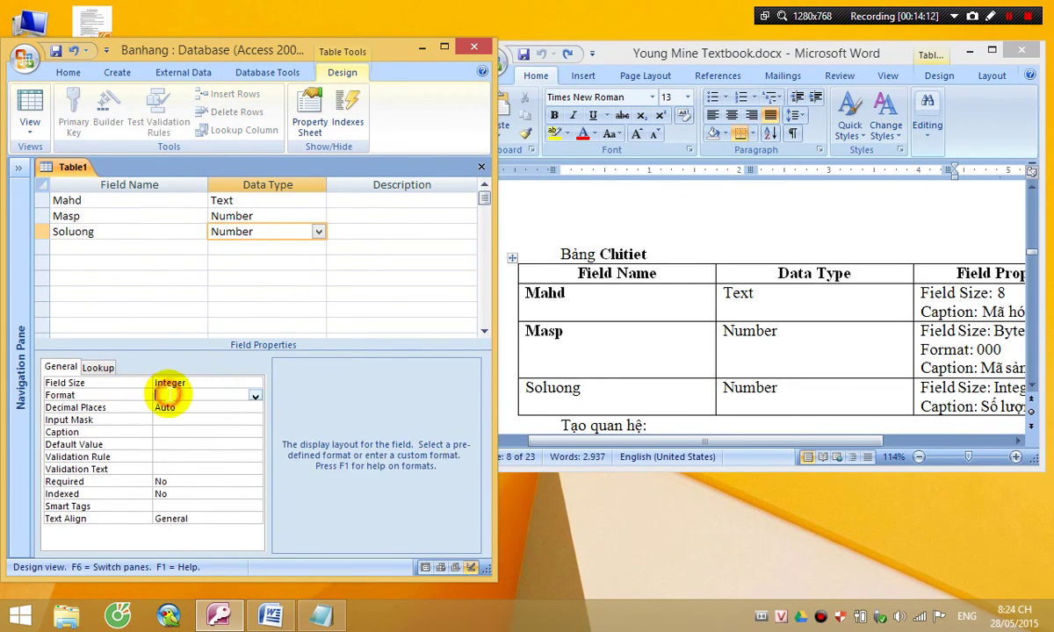
left_click(157, 431)
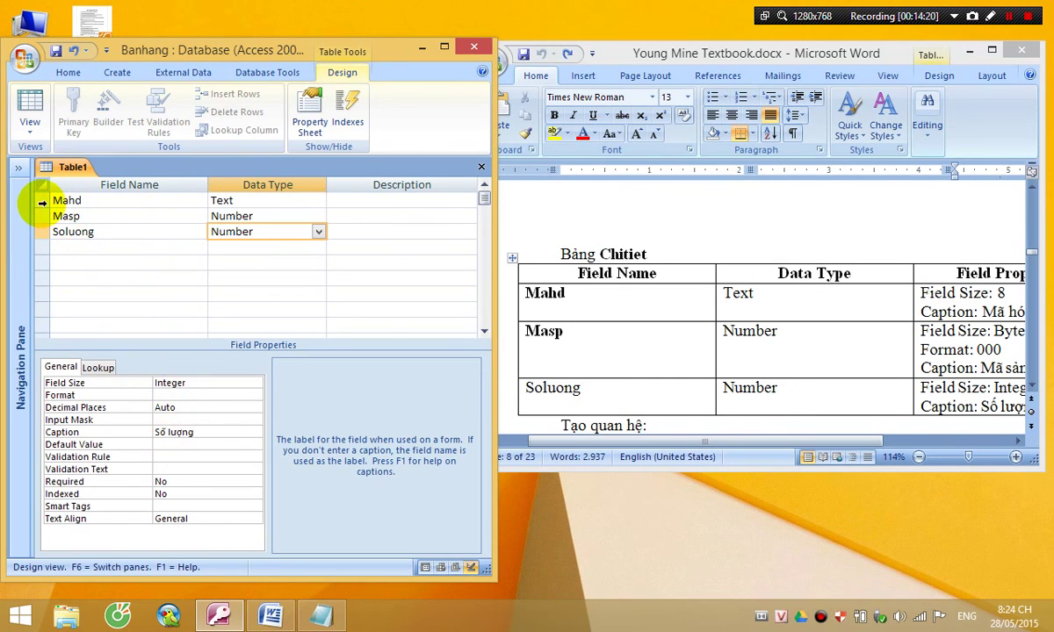
Make Mahd and Masp together the primary key and save the table as Chitiet
left_click_drag(41, 202, 29, 213)
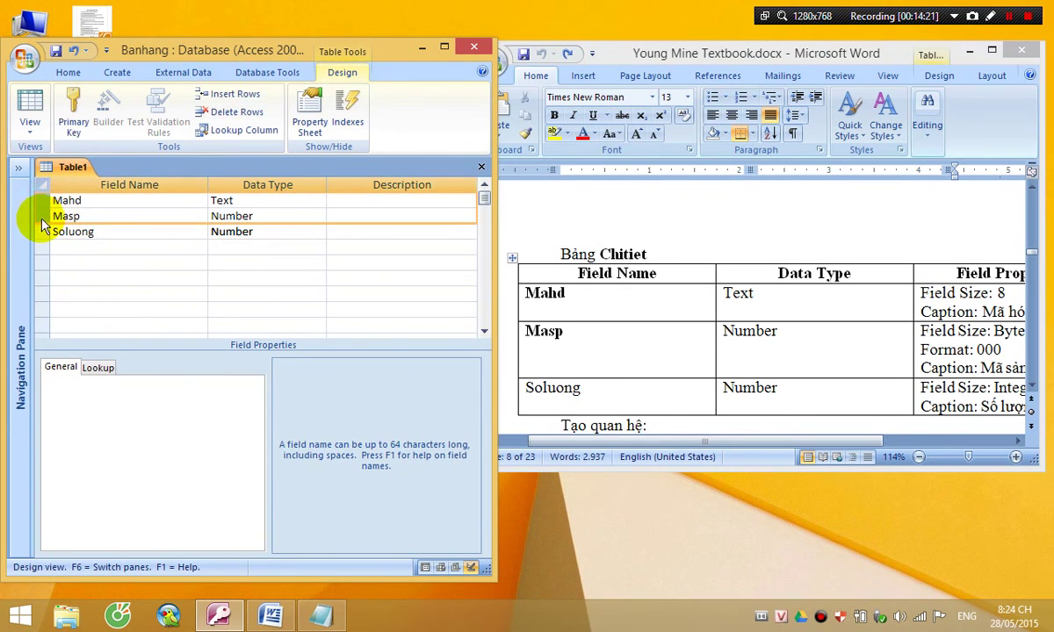
left_click(72, 134)
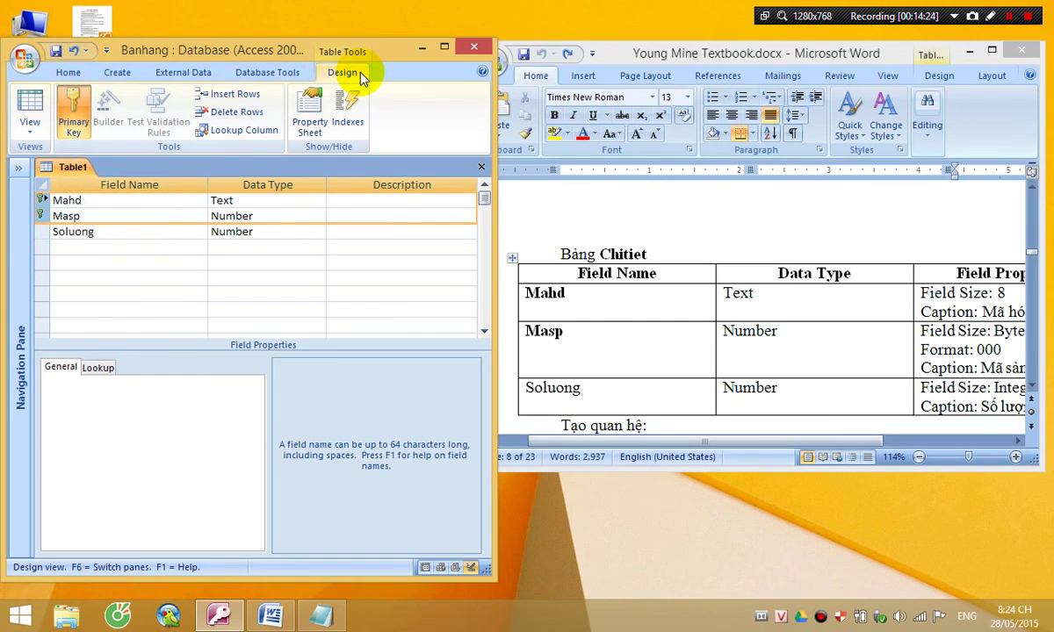
key("ctrl+s")
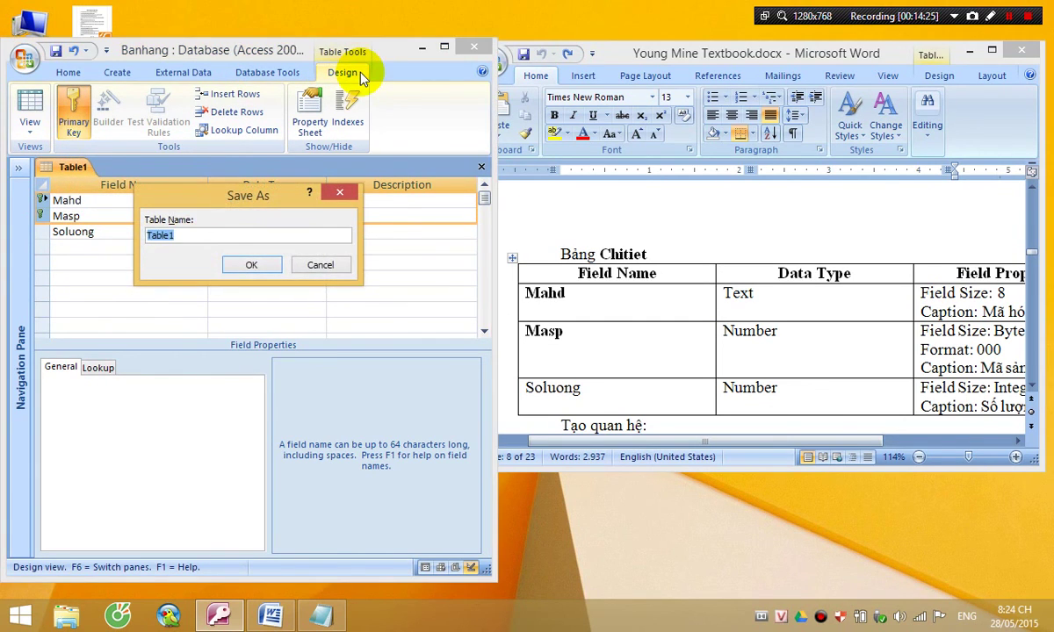
type("H")
type("hitie")
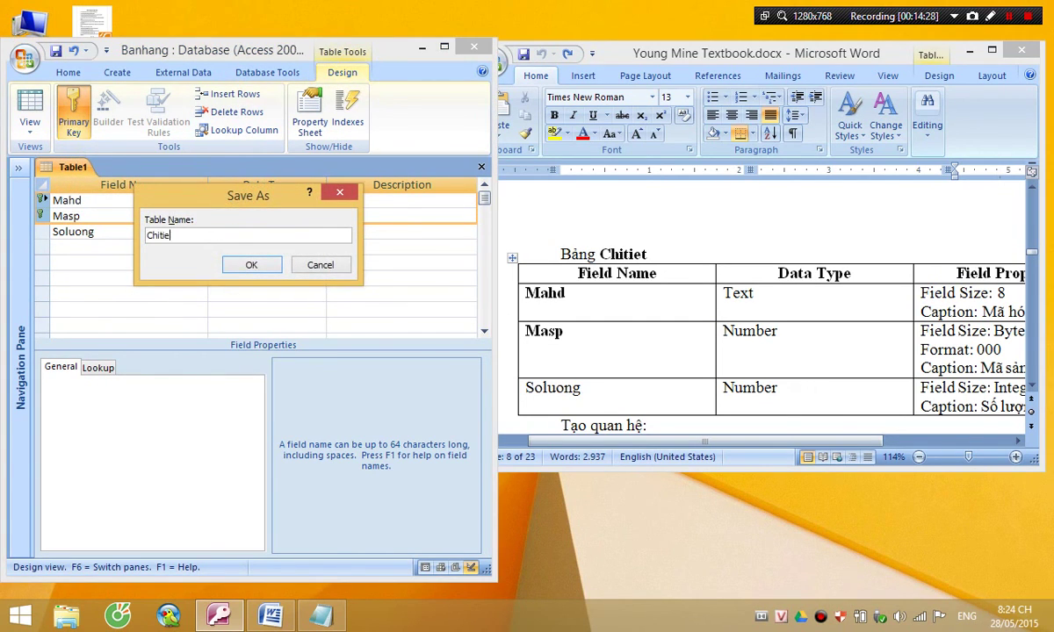
type("t")
key("Return")
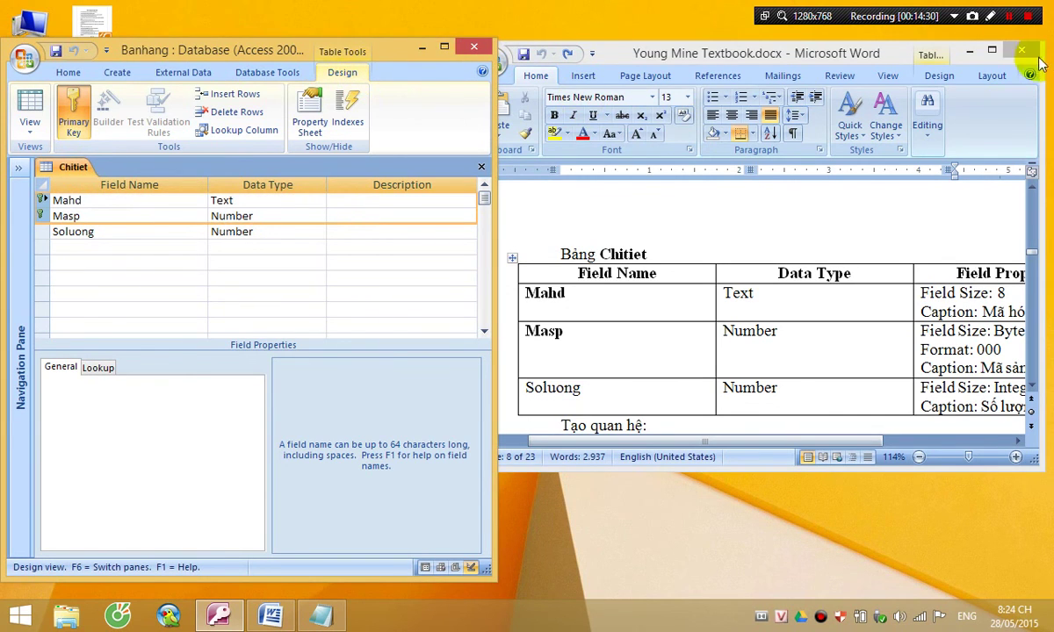
Close the textbook window and the Chitiet table, and show the object list in the maximized database window
left_click(1021, 51)
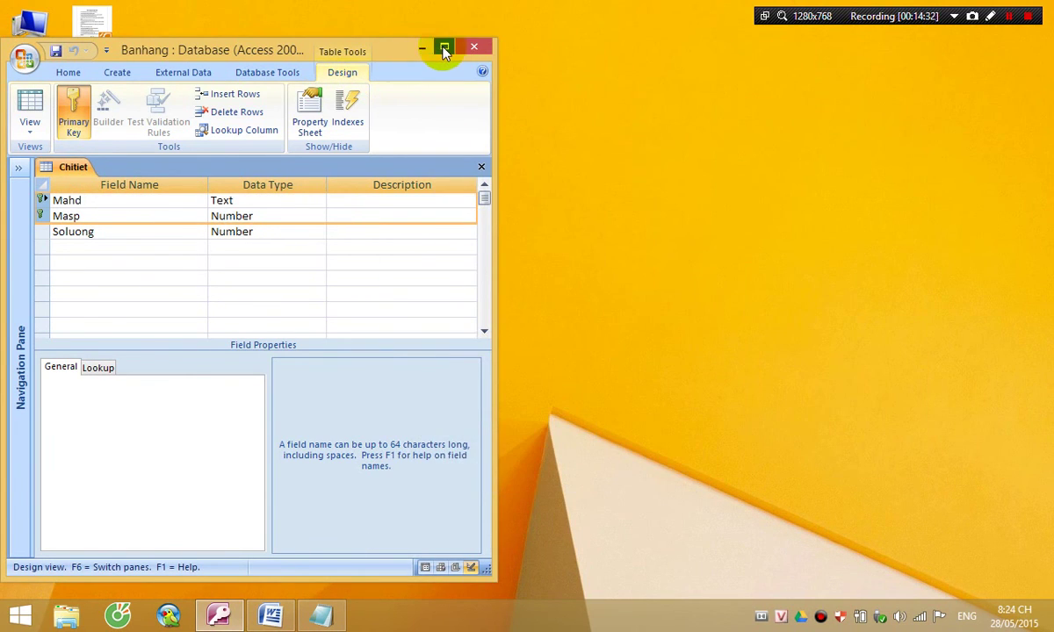
left_click(445, 49)
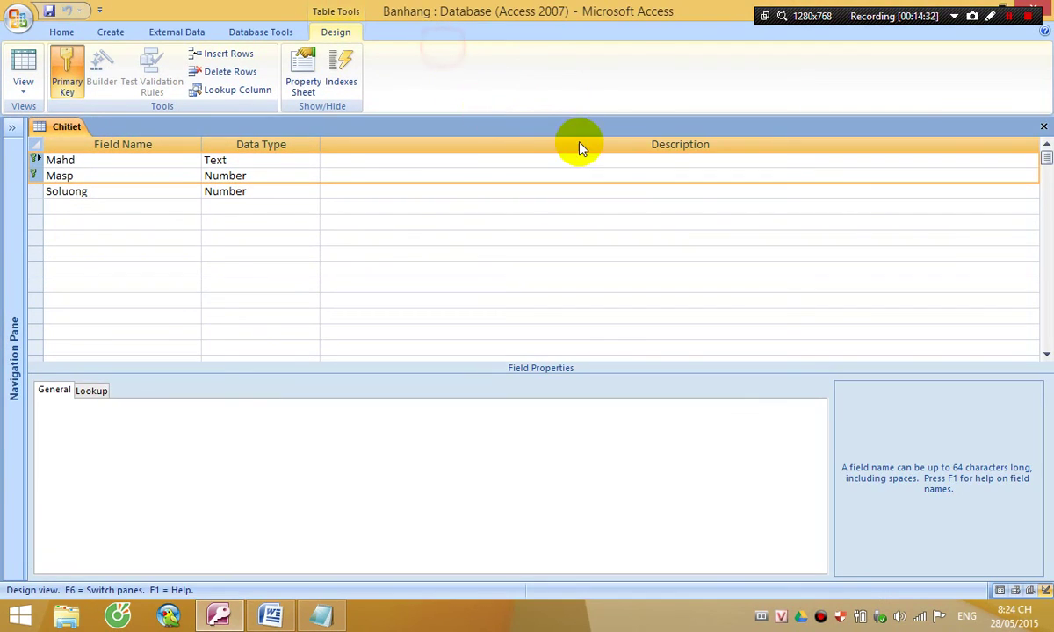
left_click(1042, 128)
left_click(18, 129)
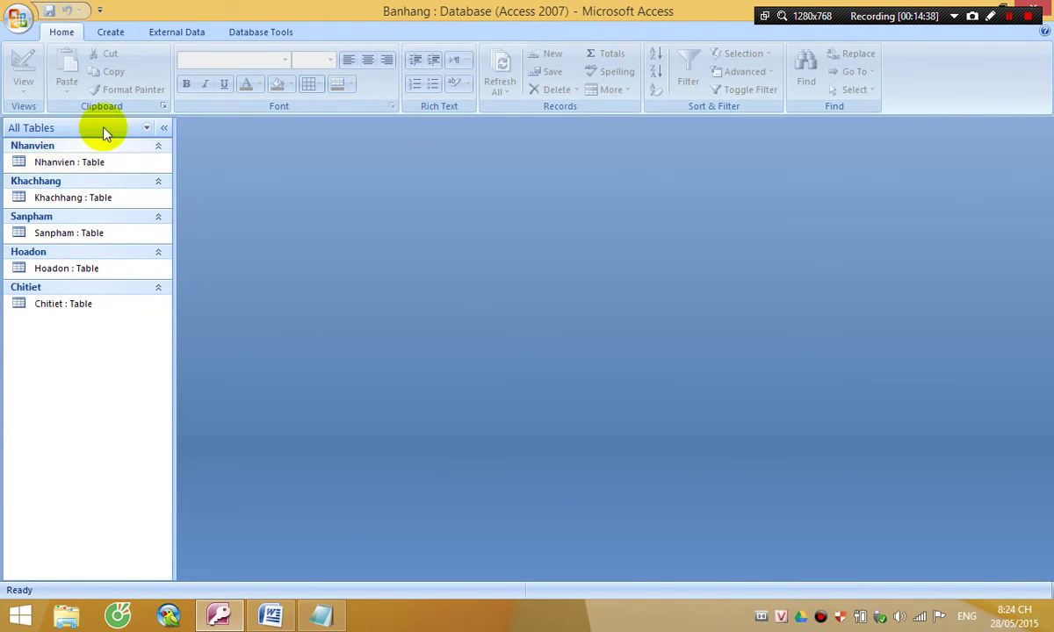
Categorize the database's object list by Object Type
right_click(74, 339)
mouse_move(114, 343)
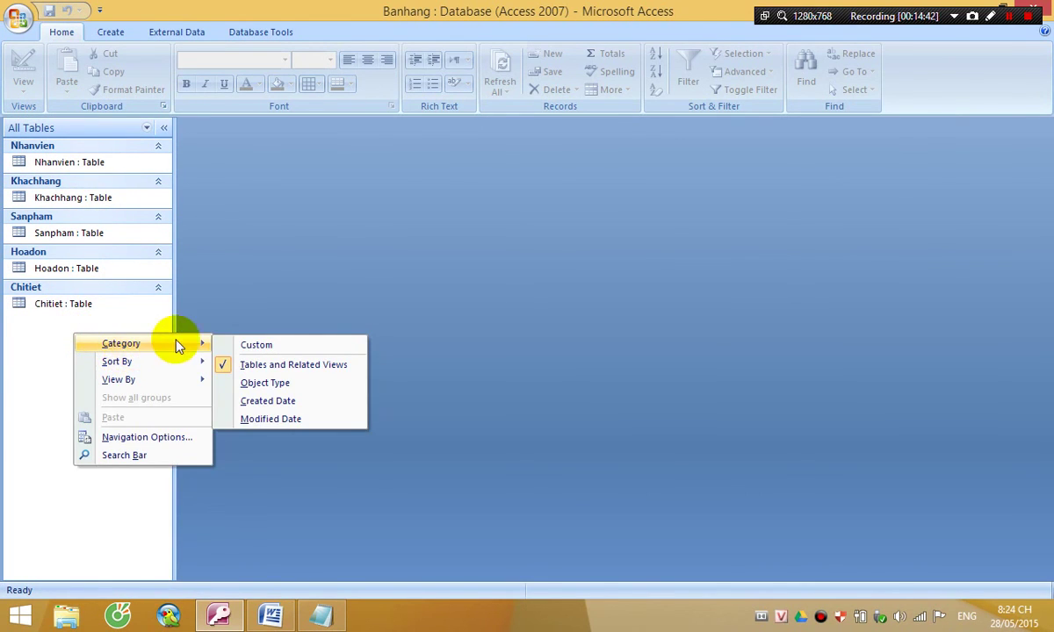
left_click(238, 383)
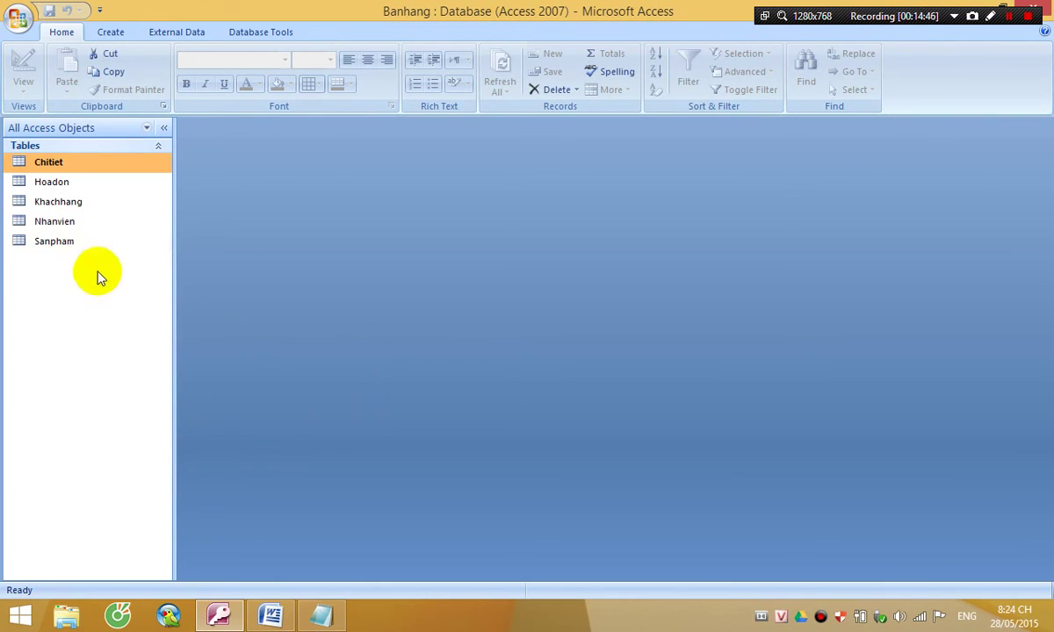
left_click(62, 325)
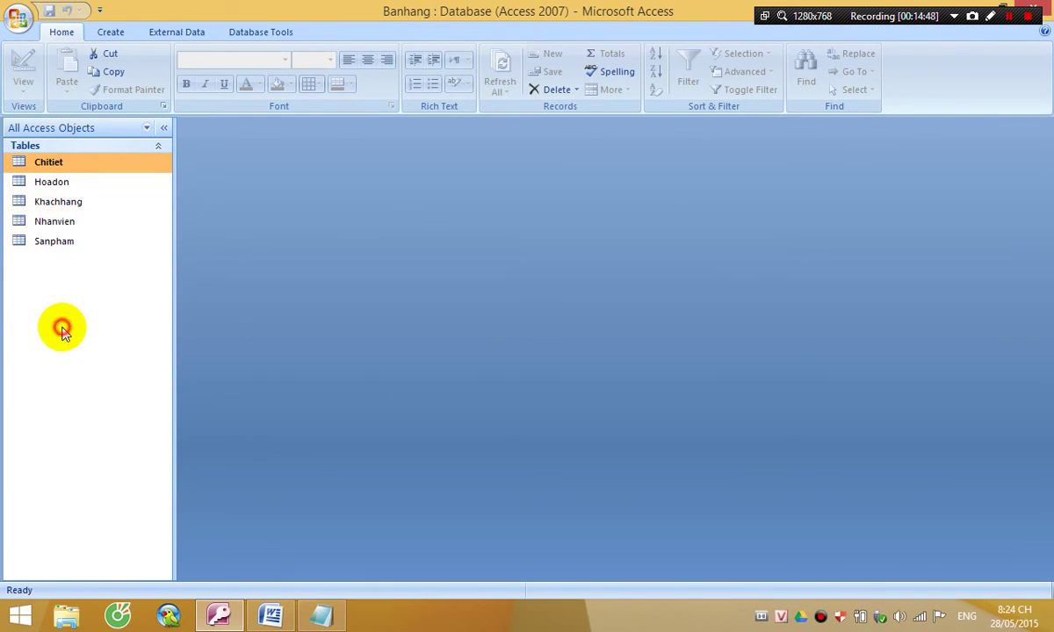